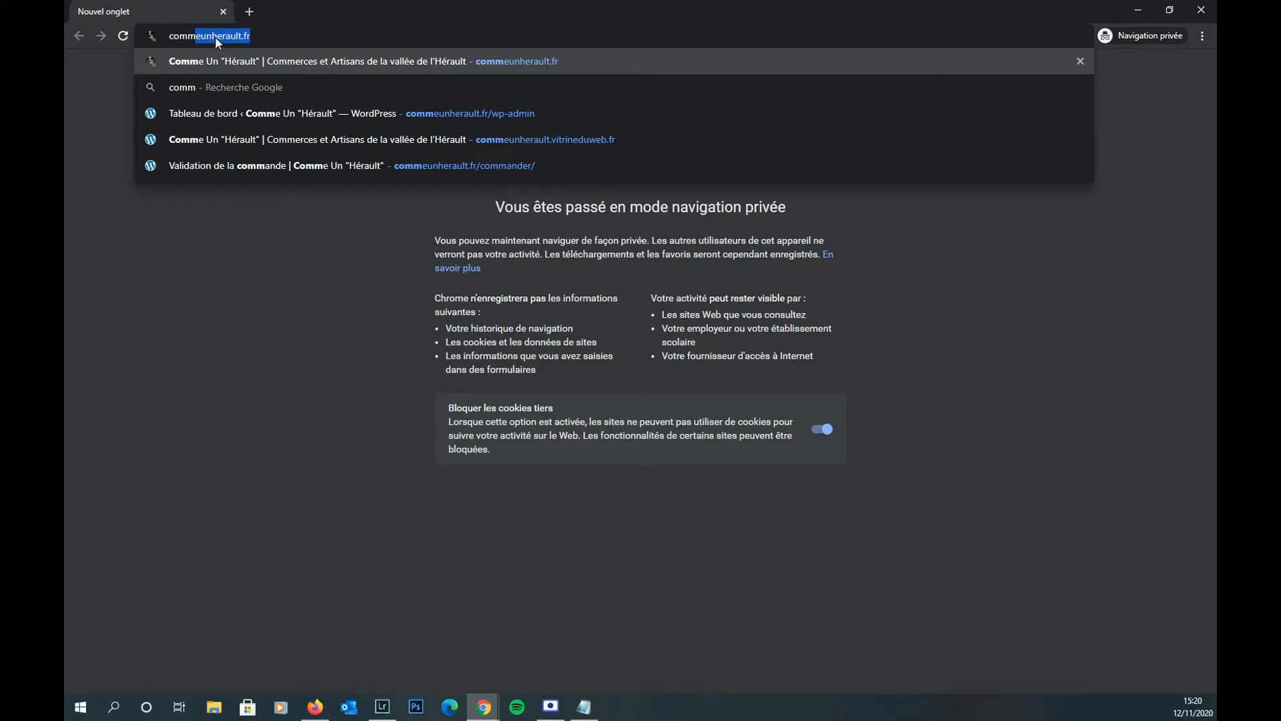
# Step: Load commeunherault.fr from the address-bar suggestion
pyautogui.click(273, 41)
pyautogui.press('Return')
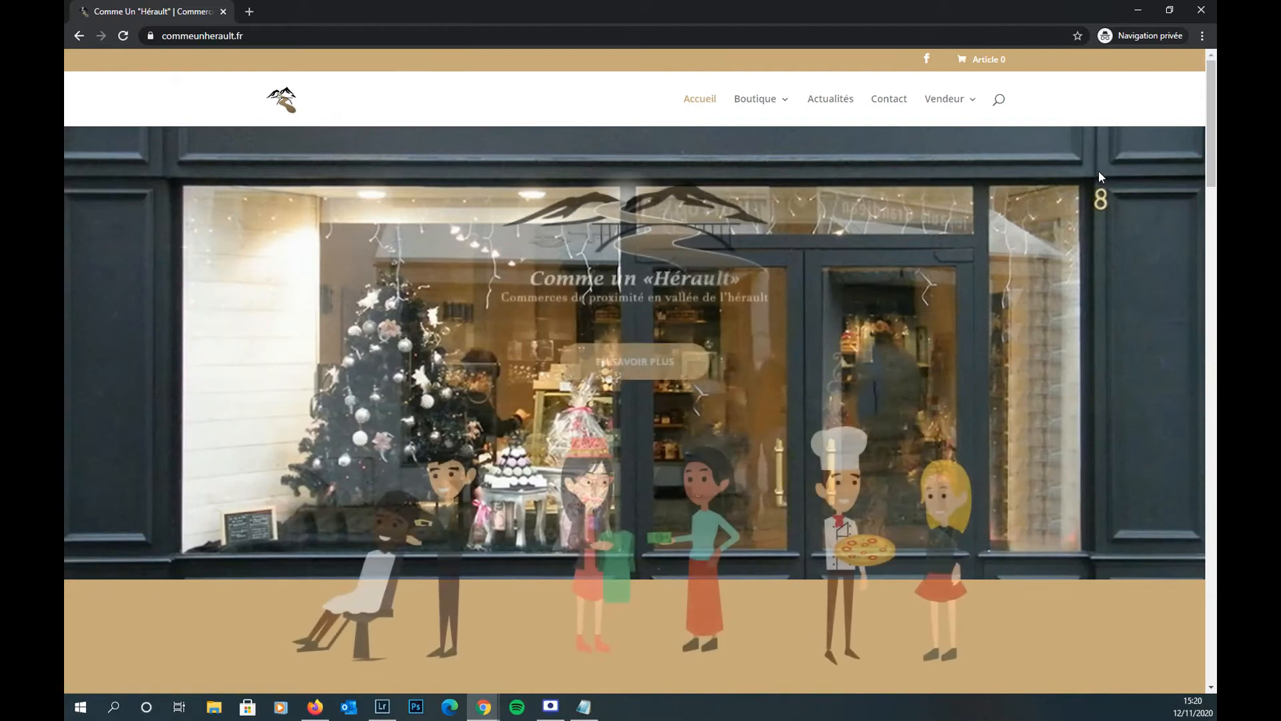
# Step: Open the vendor sign-up form and autofill the e-mail, address, first name, last name and store name
pyautogui.moveTo(973, 105)
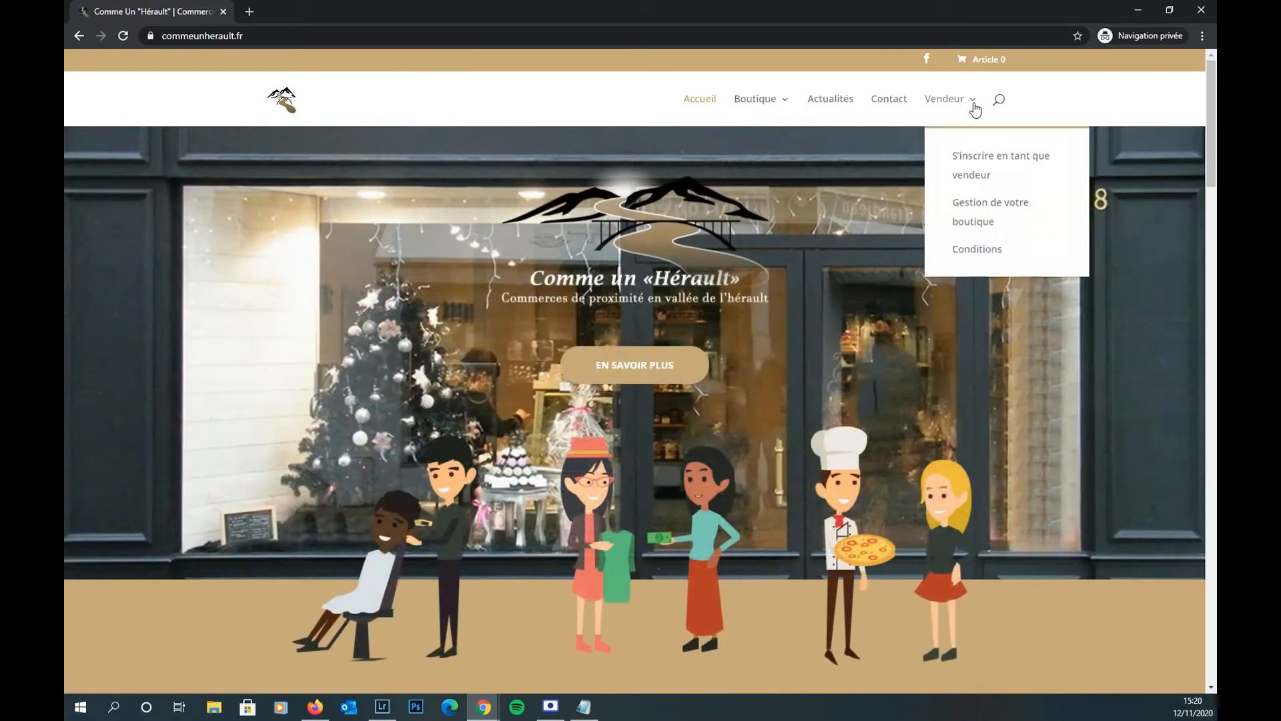
pyautogui.click(973, 175)
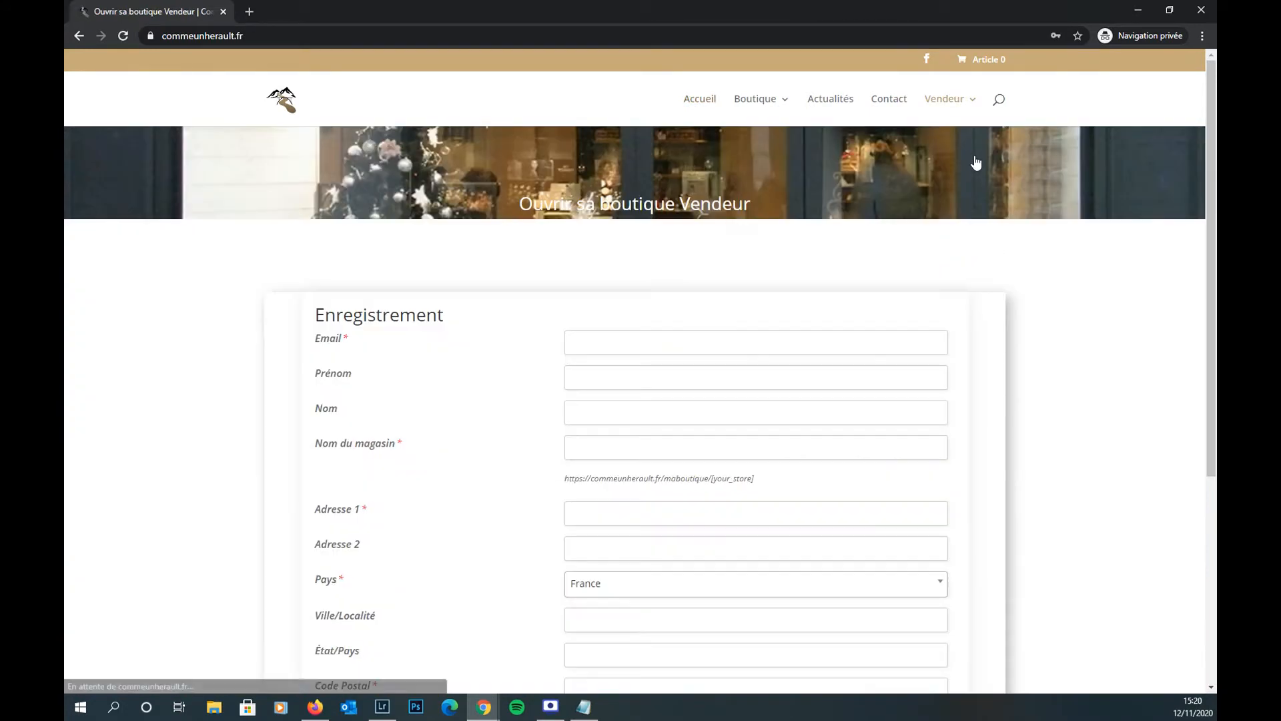
pyautogui.click(641, 341)
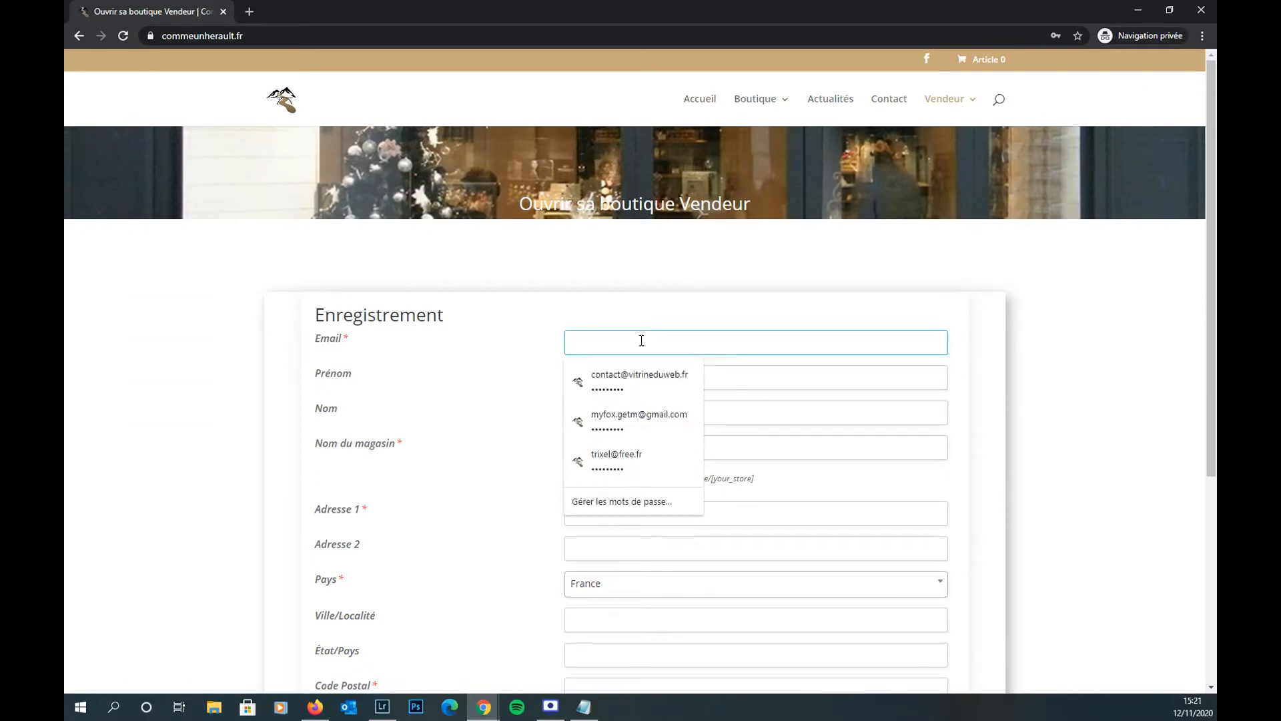
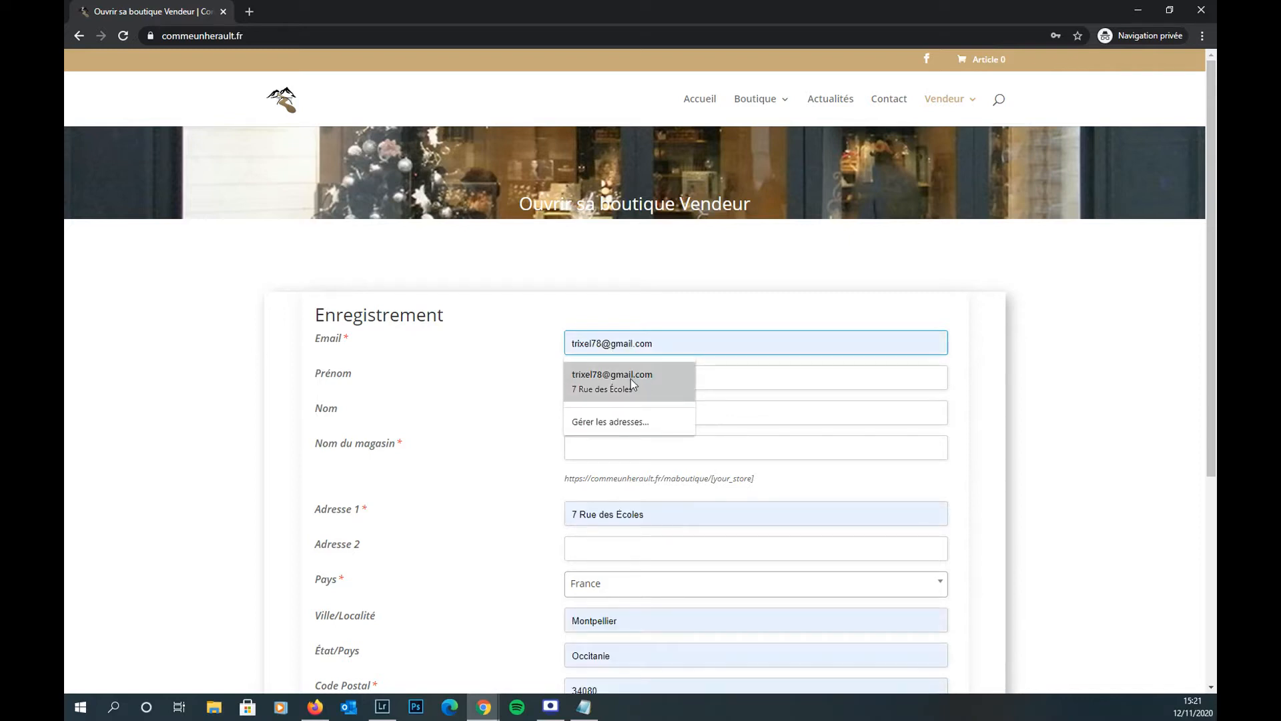
pyautogui.click(635, 383)
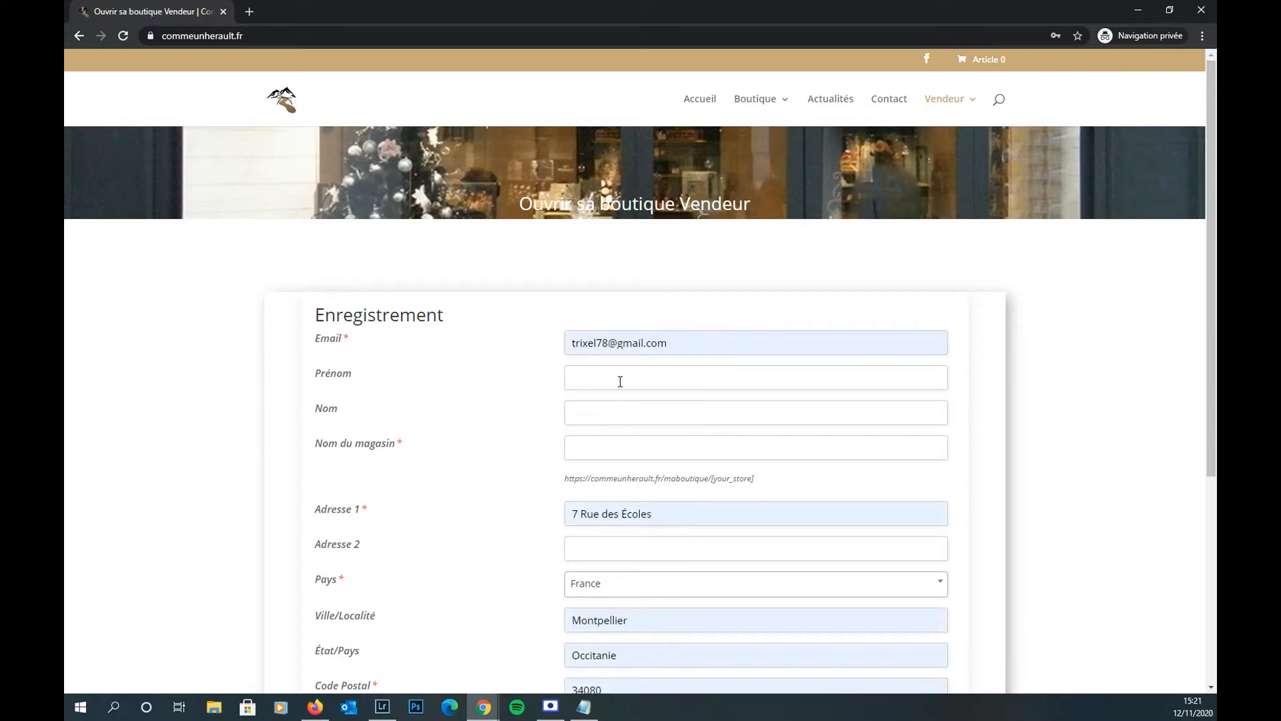
pyautogui.click(620, 381)
pyautogui.click(623, 417)
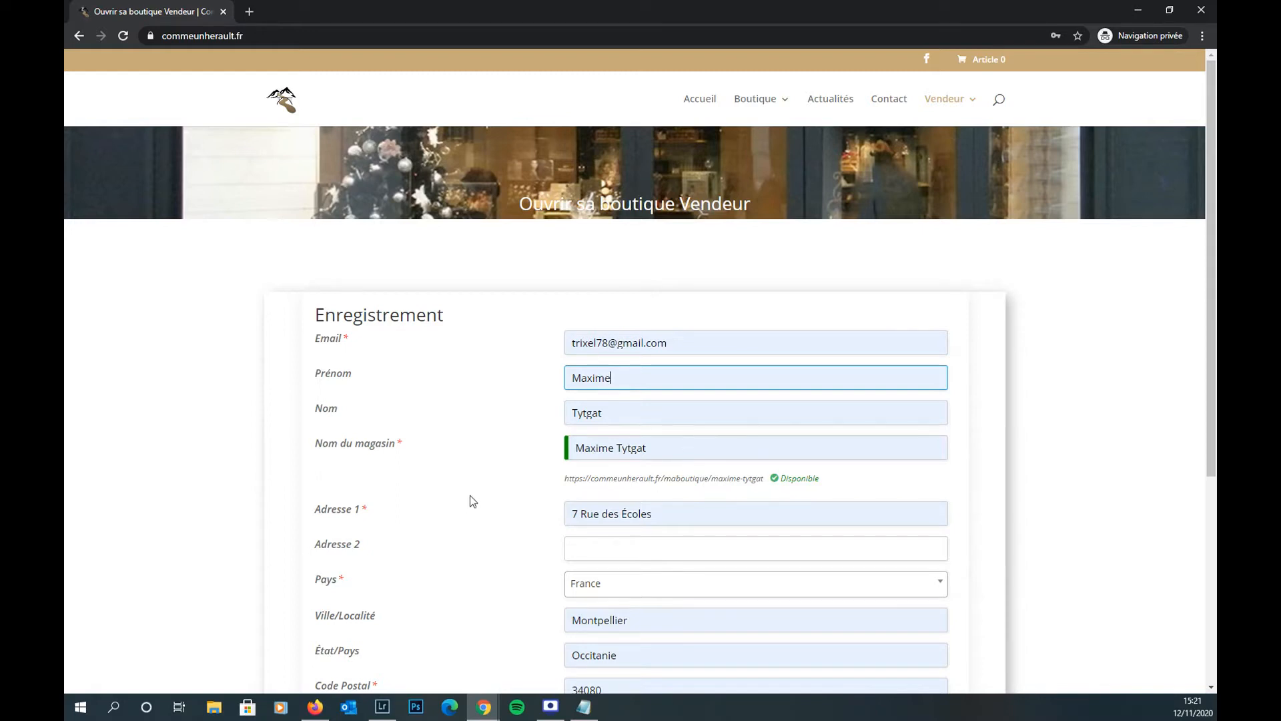
pyautogui.scroll(-3, 503, 471)
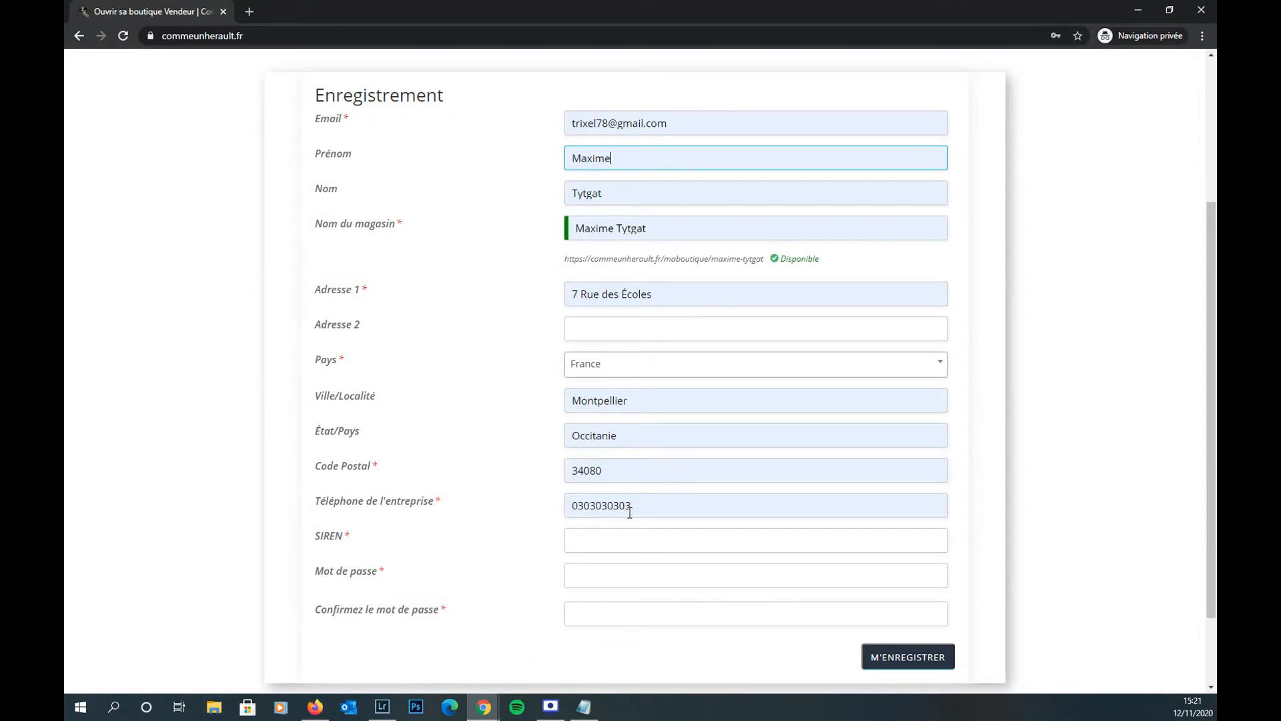
# Step: Enter the SIREN number, set and confirm the account password, and submit the registration
pyautogui.click(603, 540)
pyautogui.write('0000000000000')
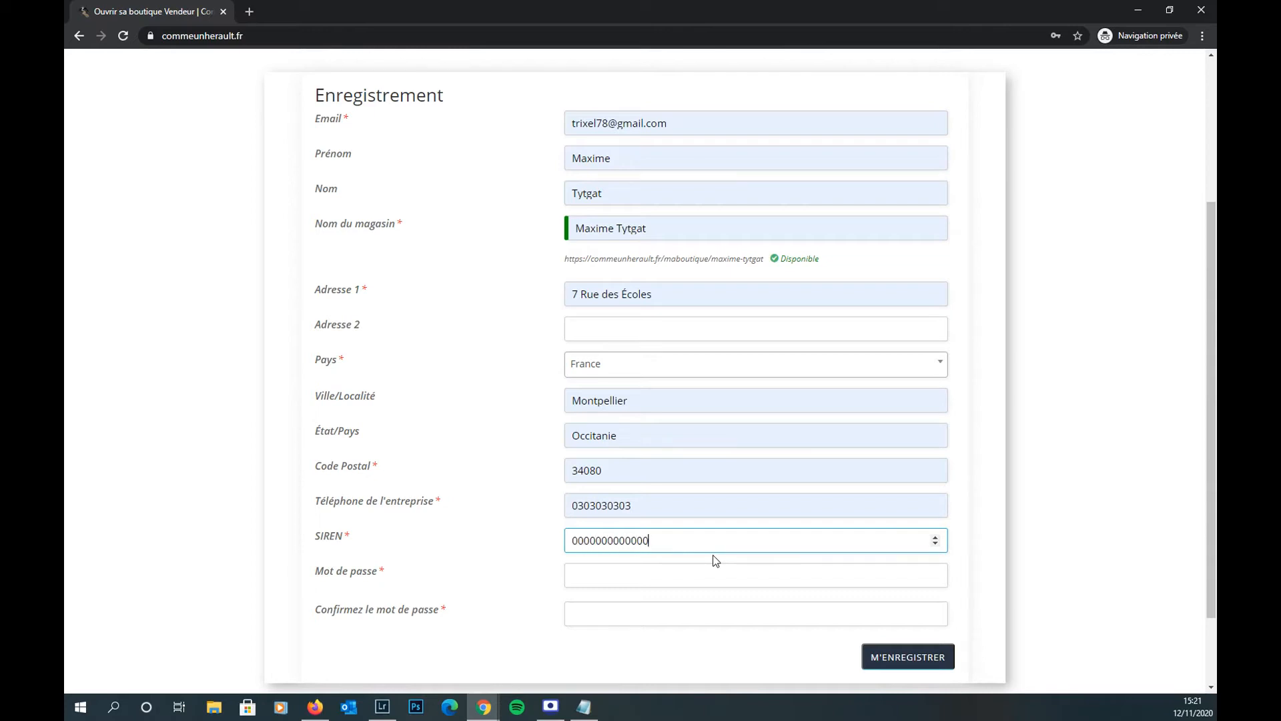
pyautogui.click(594, 574)
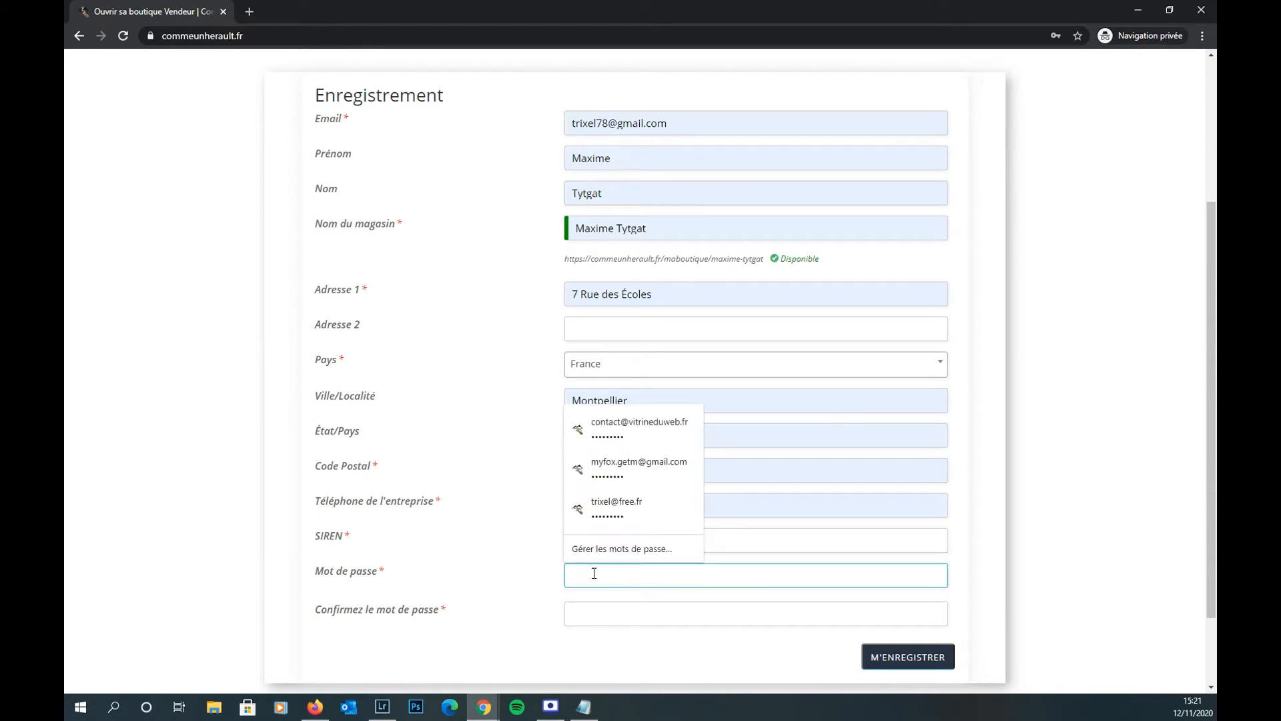
pyautogui.write('•••••')
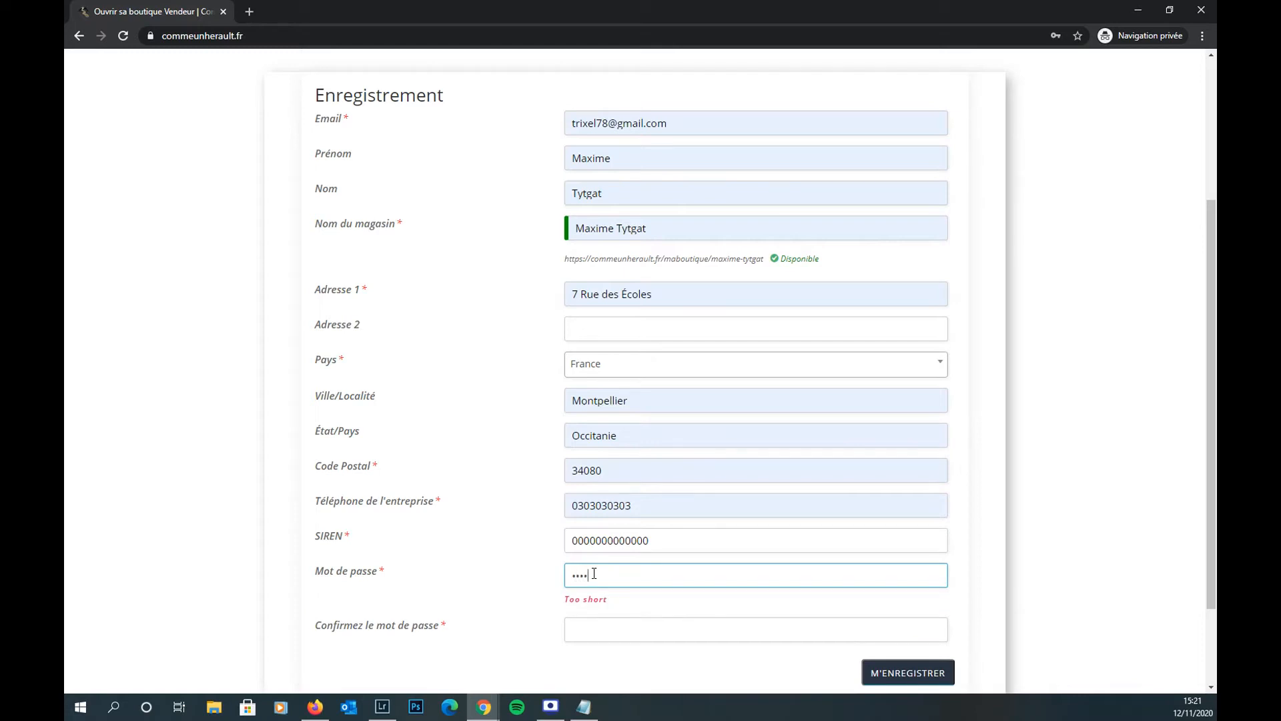
pyautogui.write('••••')
pyautogui.press('Tab')
pyautogui.write('••••')
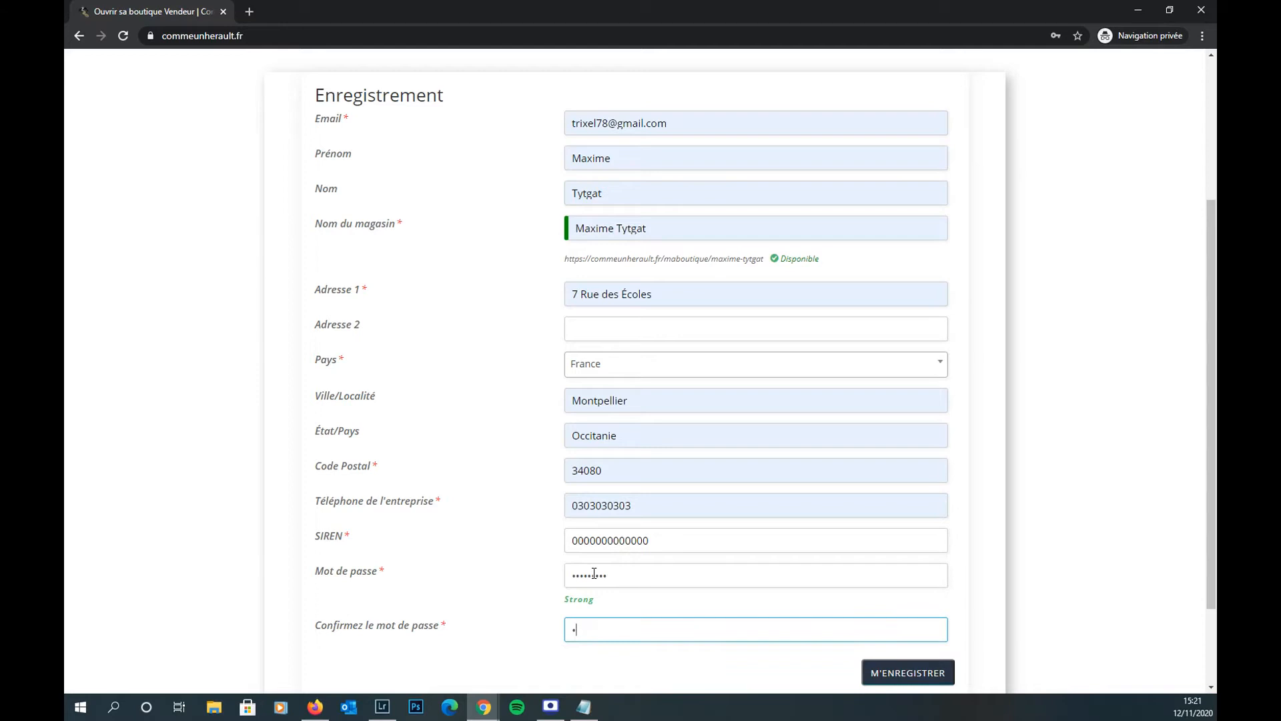
pyautogui.write('••••')
pyautogui.click(923, 674)
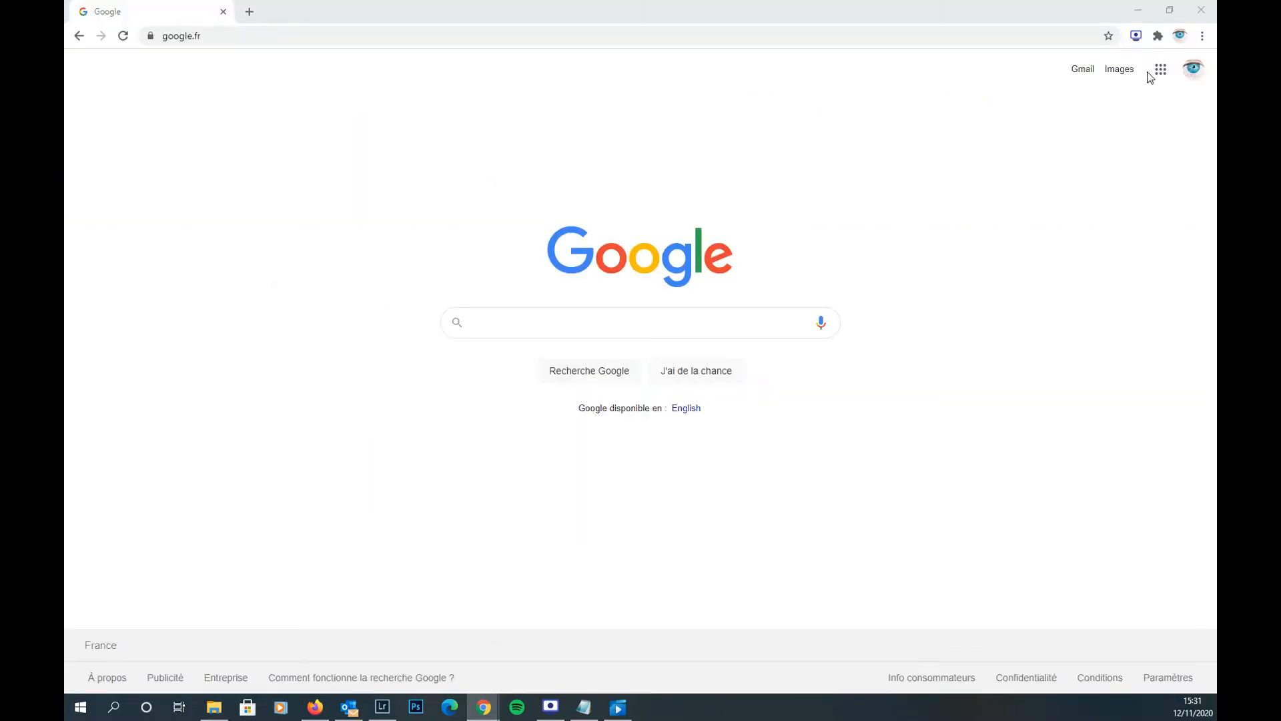
# Step: In a new private window, load commeunherault.fr and go to Vendeur > Gestion de votre boutique
pyautogui.click(1203, 37)
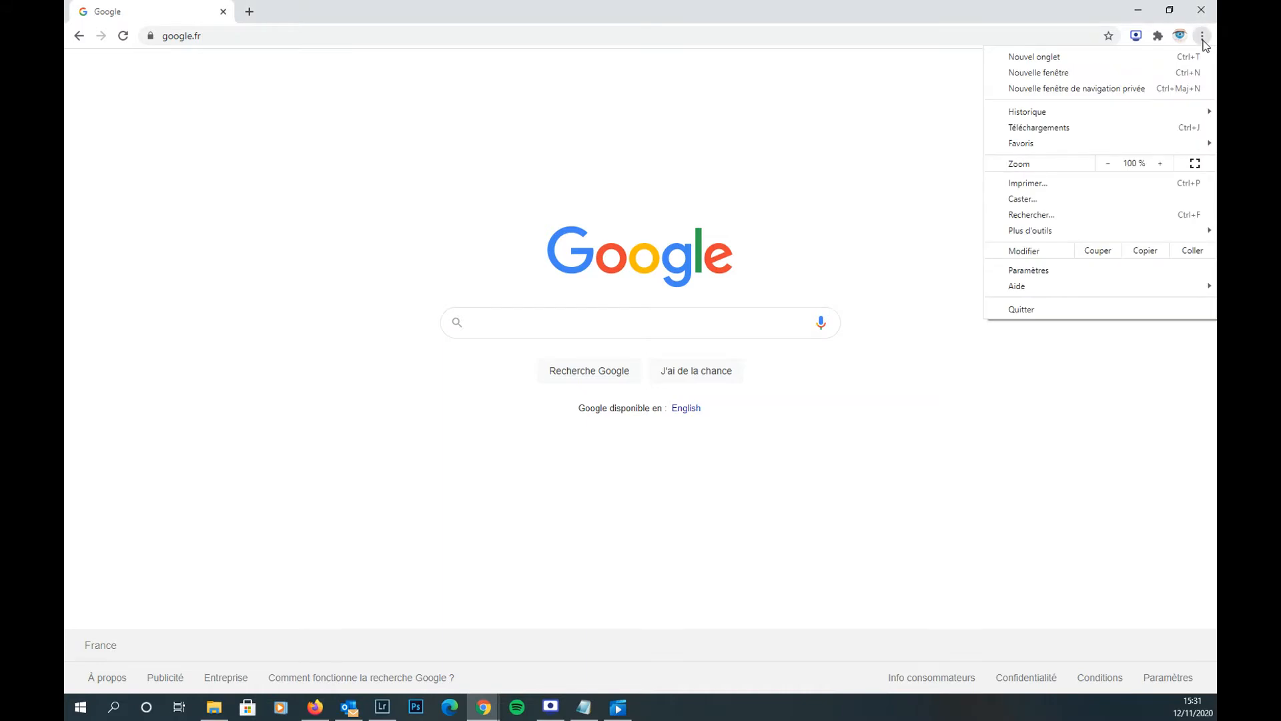
pyautogui.click(1128, 89)
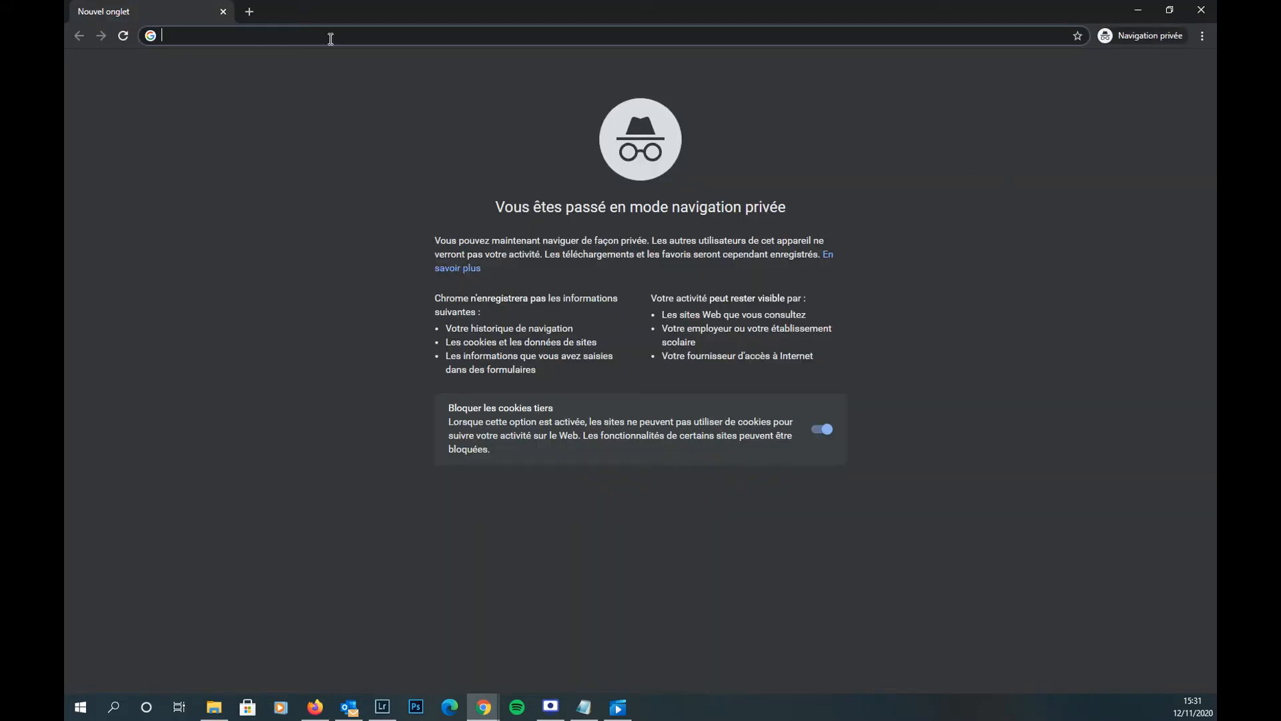
pyautogui.write('commeunherault.fr')
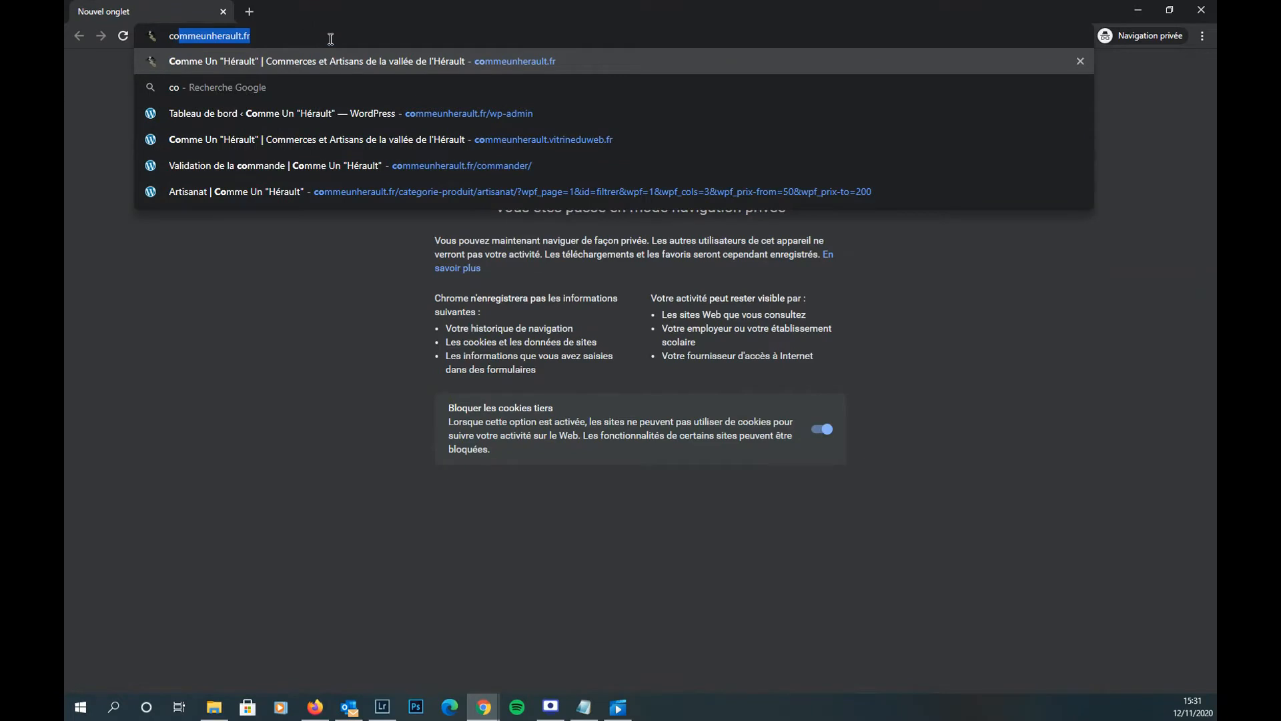
pyautogui.press('Return')
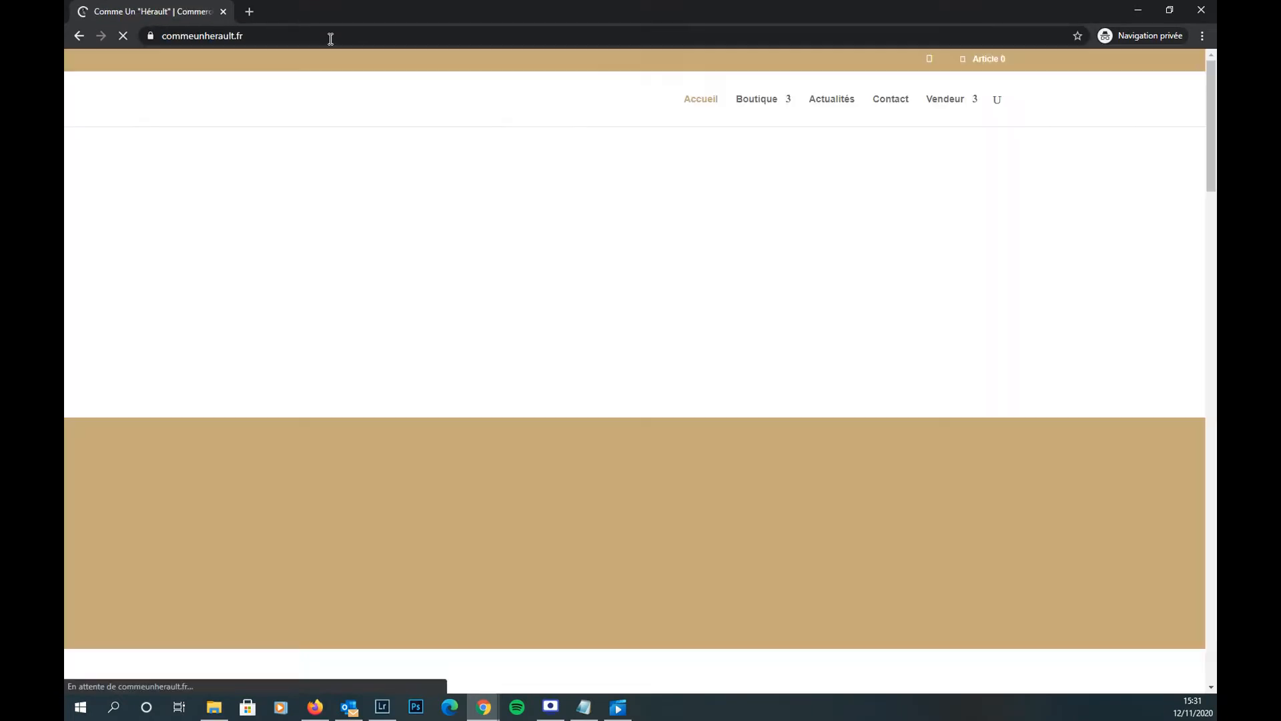
pyautogui.moveTo(944, 98)
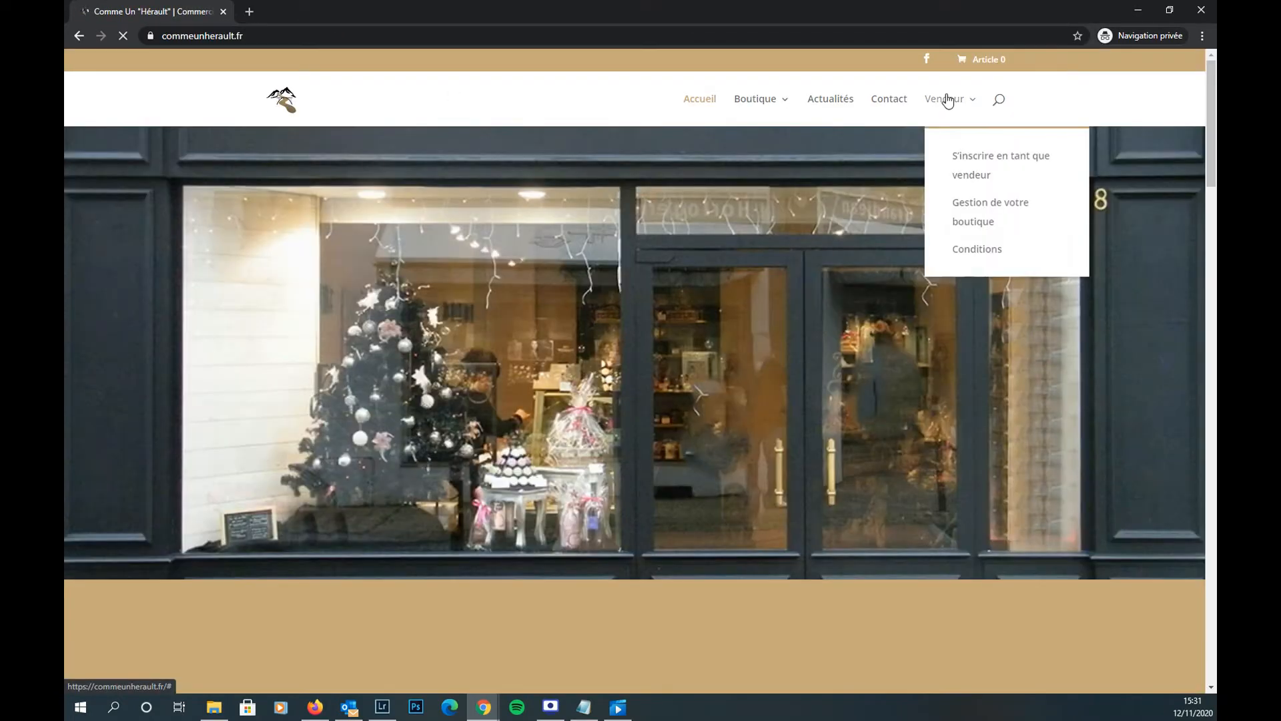
pyautogui.click(974, 207)
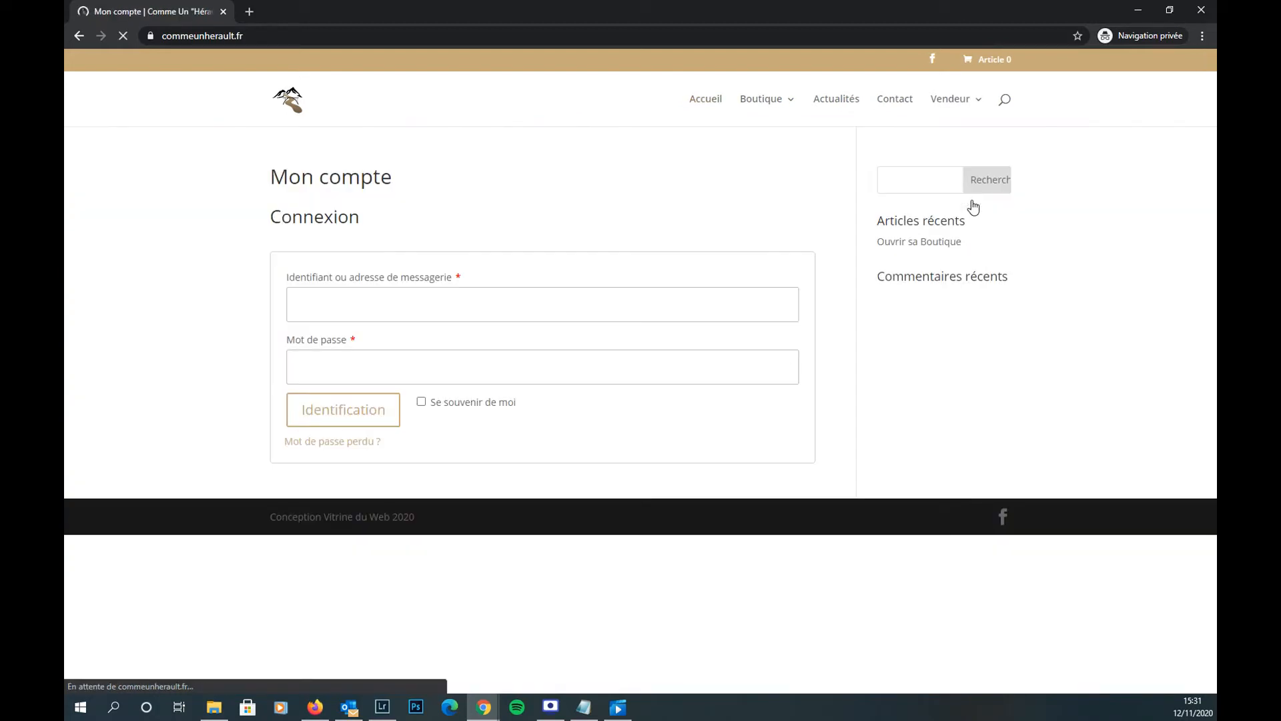
# Step: Log in with the vendor's e-mail and password
pyautogui.click(365, 310)
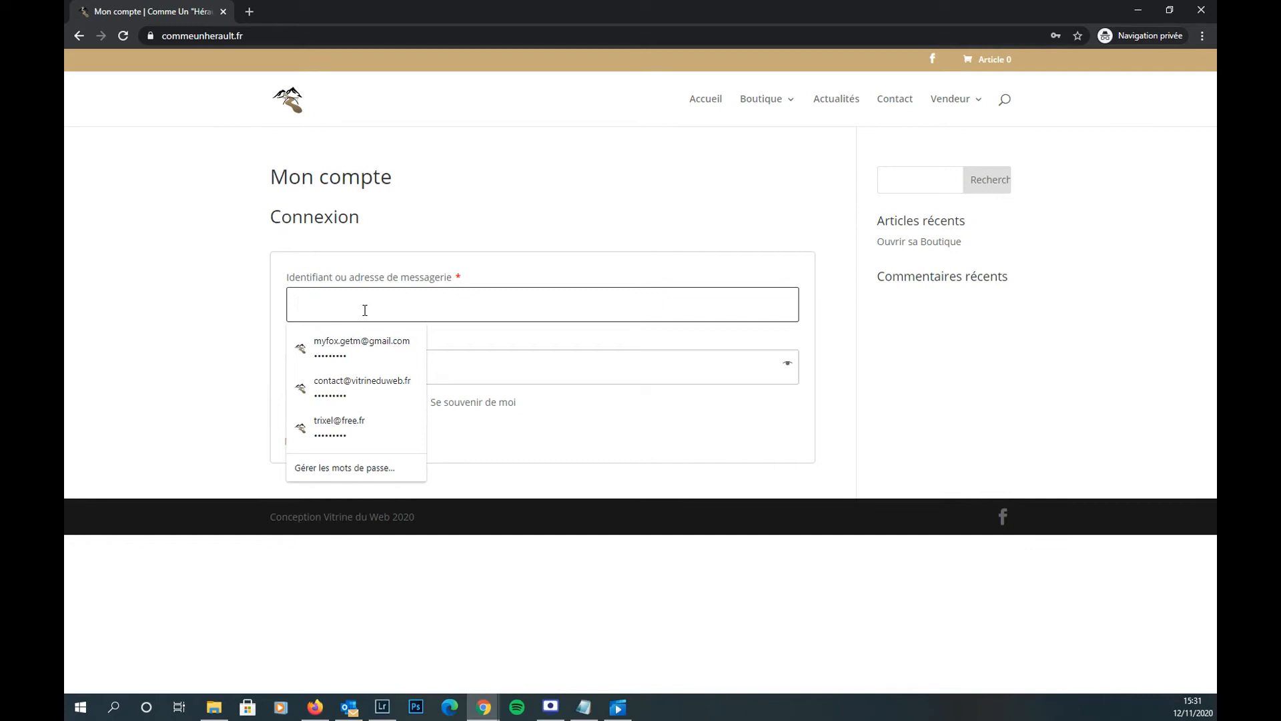
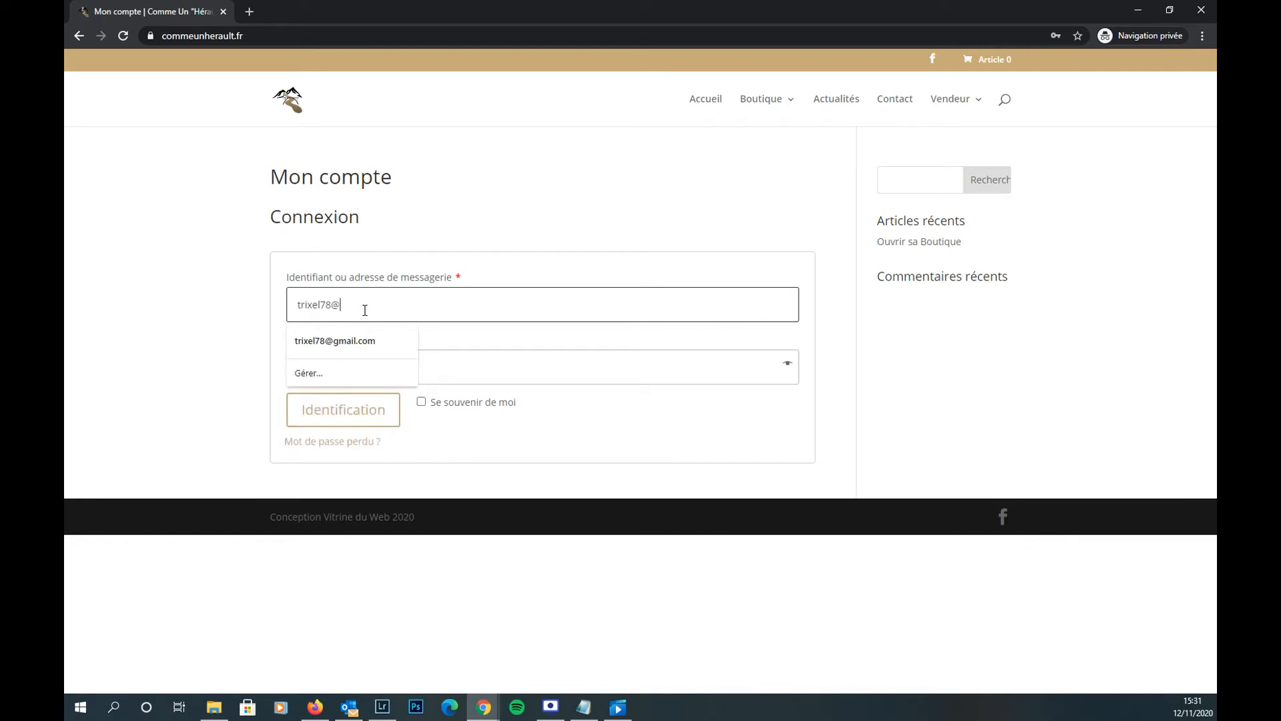
pyautogui.press('Tab')
pyautogui.write('*')
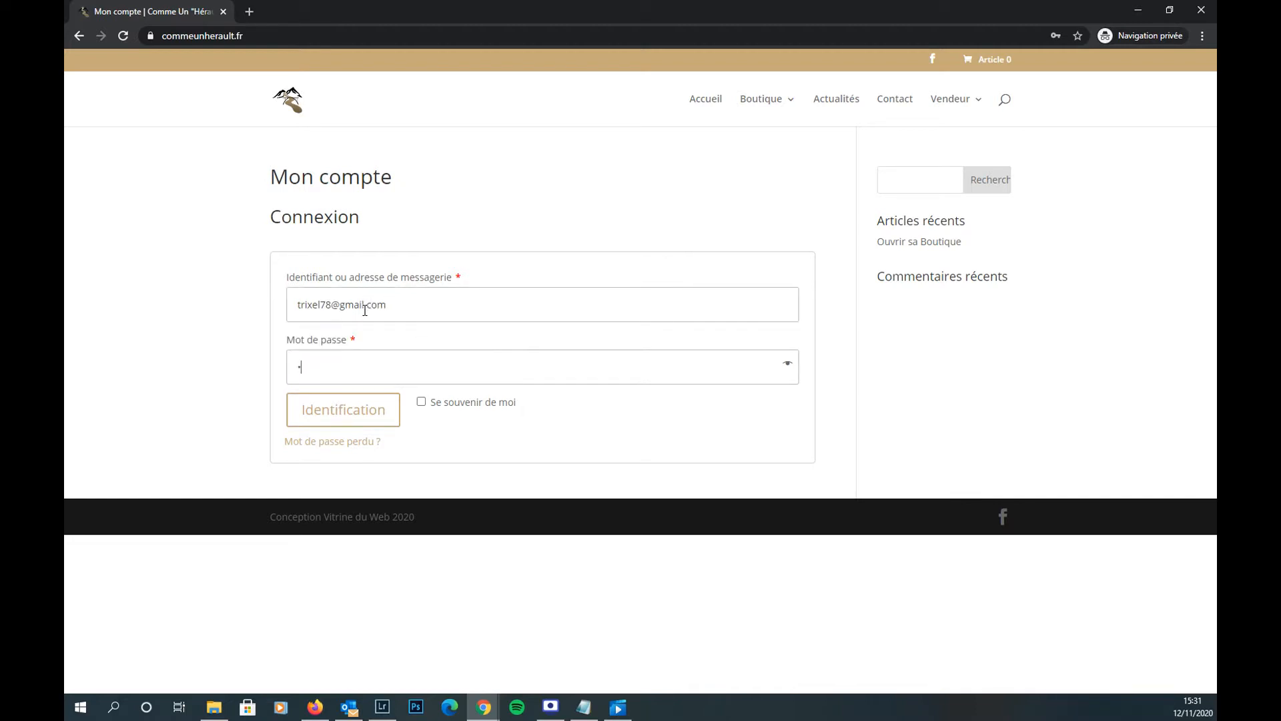
pyautogui.write('******')
pyautogui.press('Return')
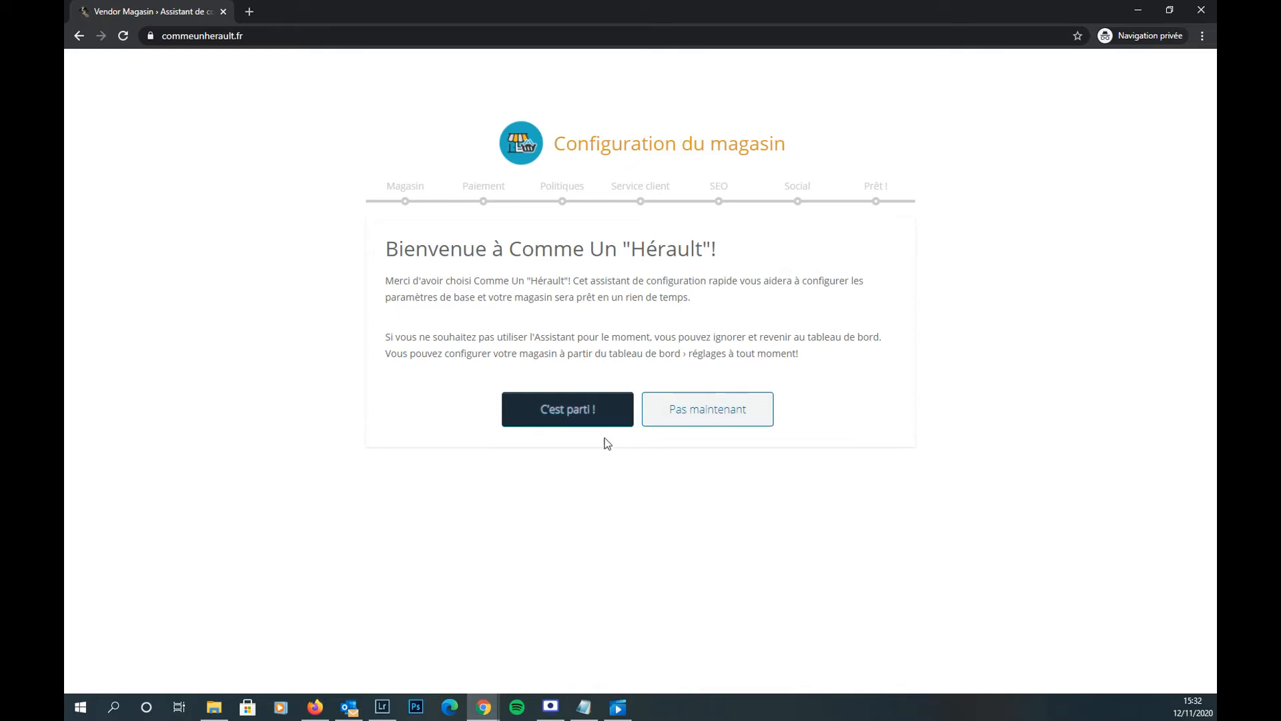
# Step: Start the setup wizard and upload Capture.JPG as the store logo
pyautogui.click(583, 417)
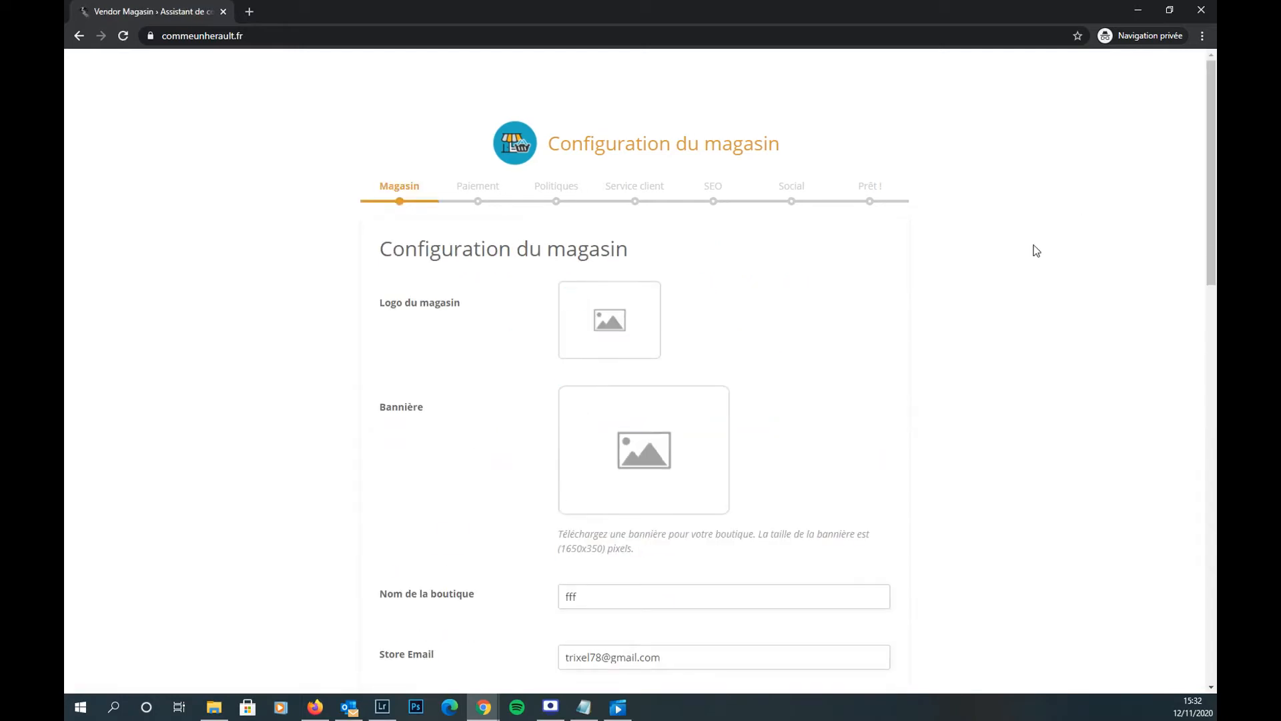
pyautogui.scroll(-2, 844, 258)
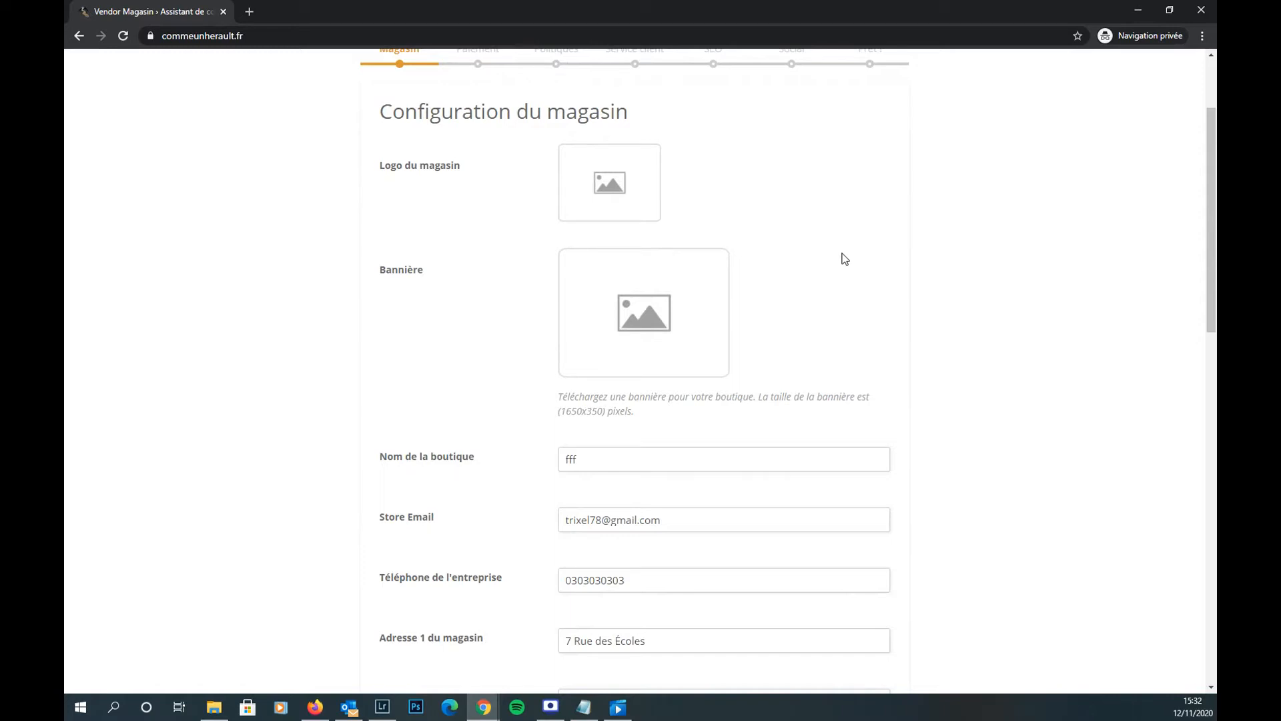
pyautogui.click(606, 181)
pyautogui.click(654, 364)
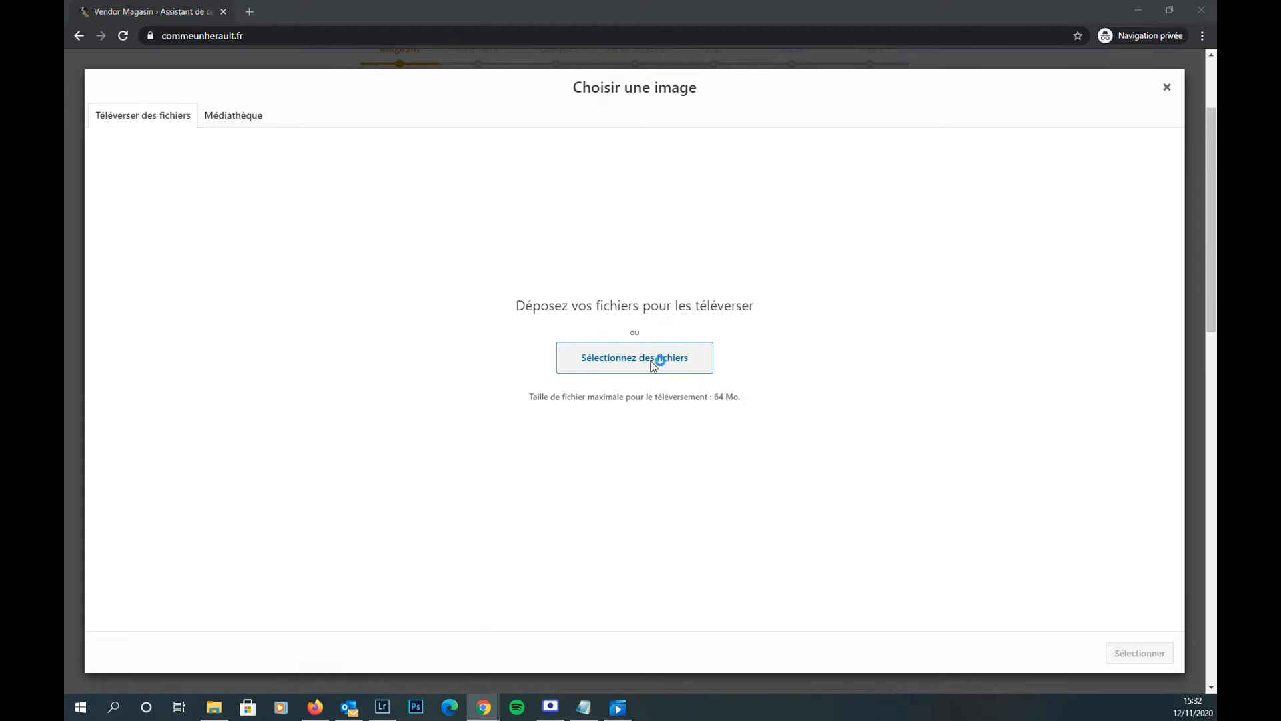
pyautogui.scroll(-3, 283, 165)
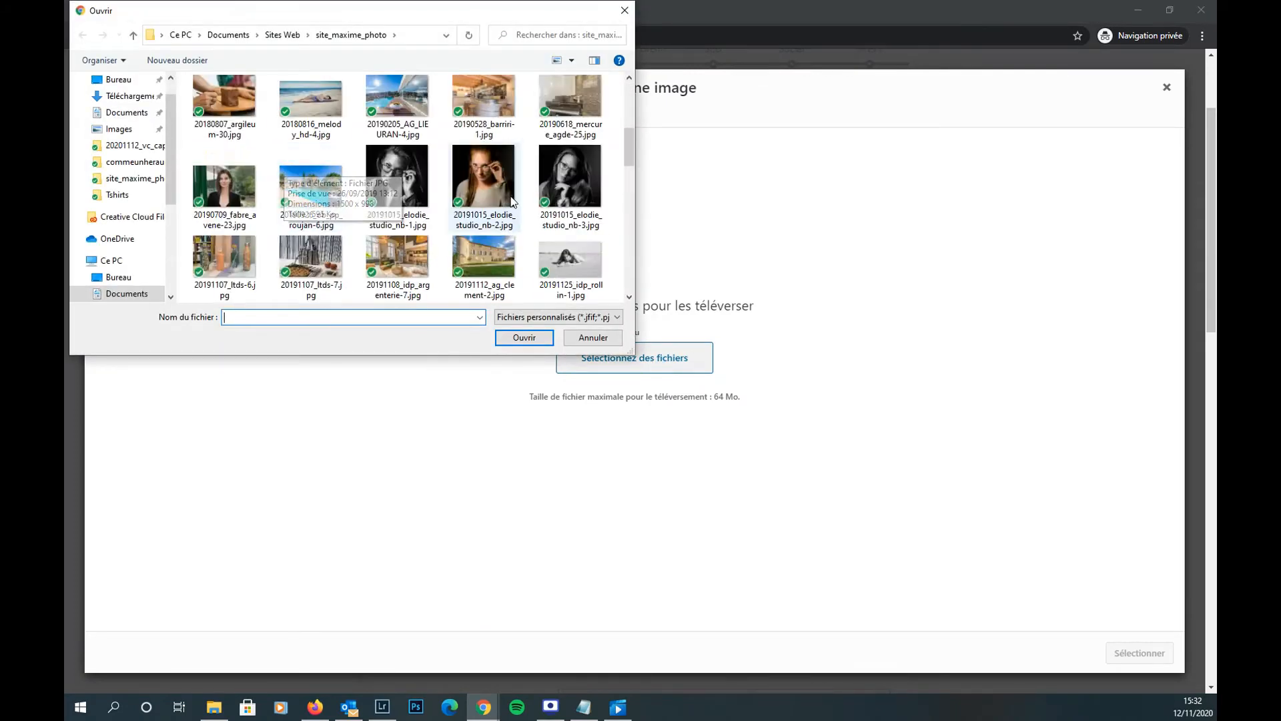
pyautogui.scroll(-5, 511, 201)
pyautogui.click(311, 160)
pyautogui.click(512, 338)
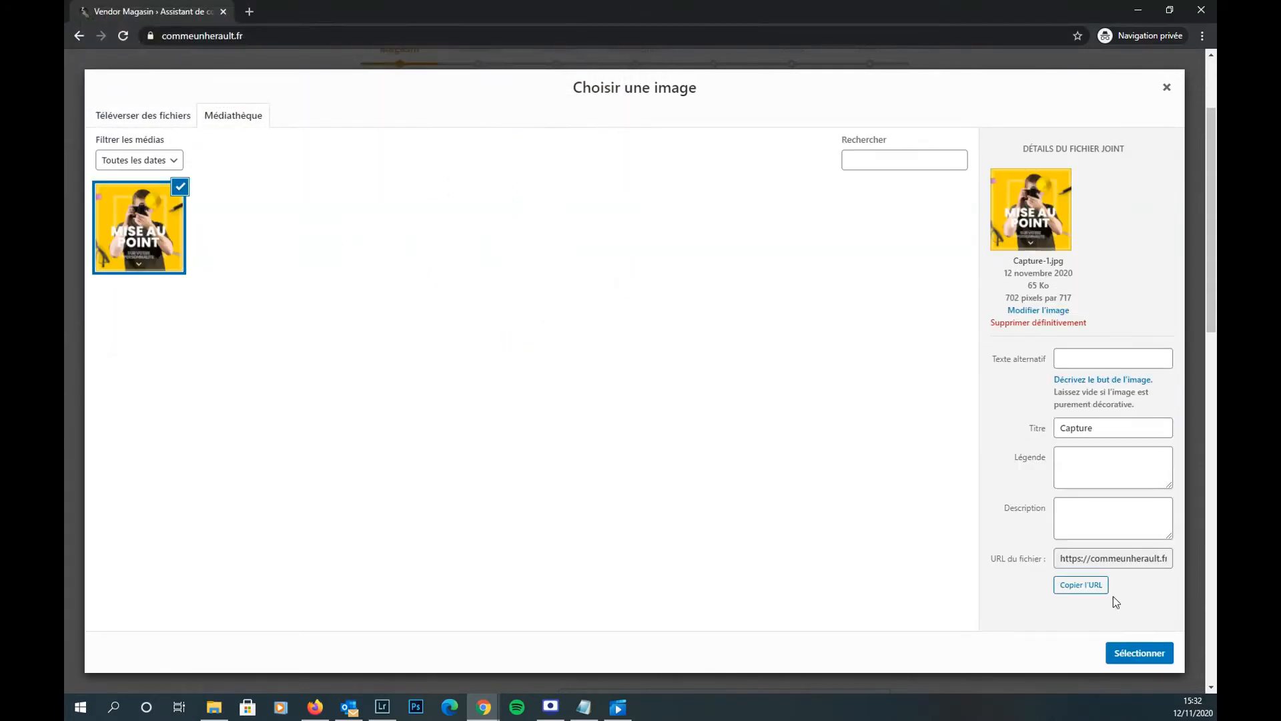
pyautogui.click(1142, 661)
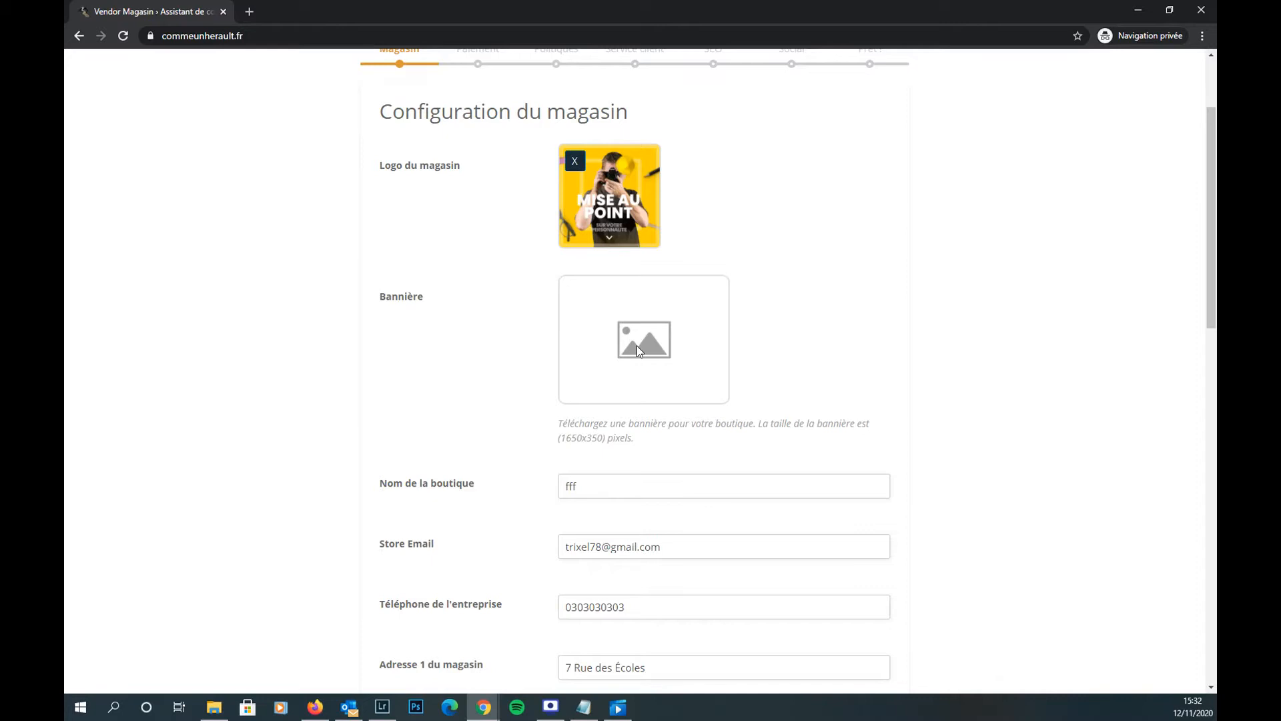
# Step: Upload Chemin croix gignac.jpg and set it as the store banner
pyautogui.click(638, 347)
pyautogui.click(149, 114)
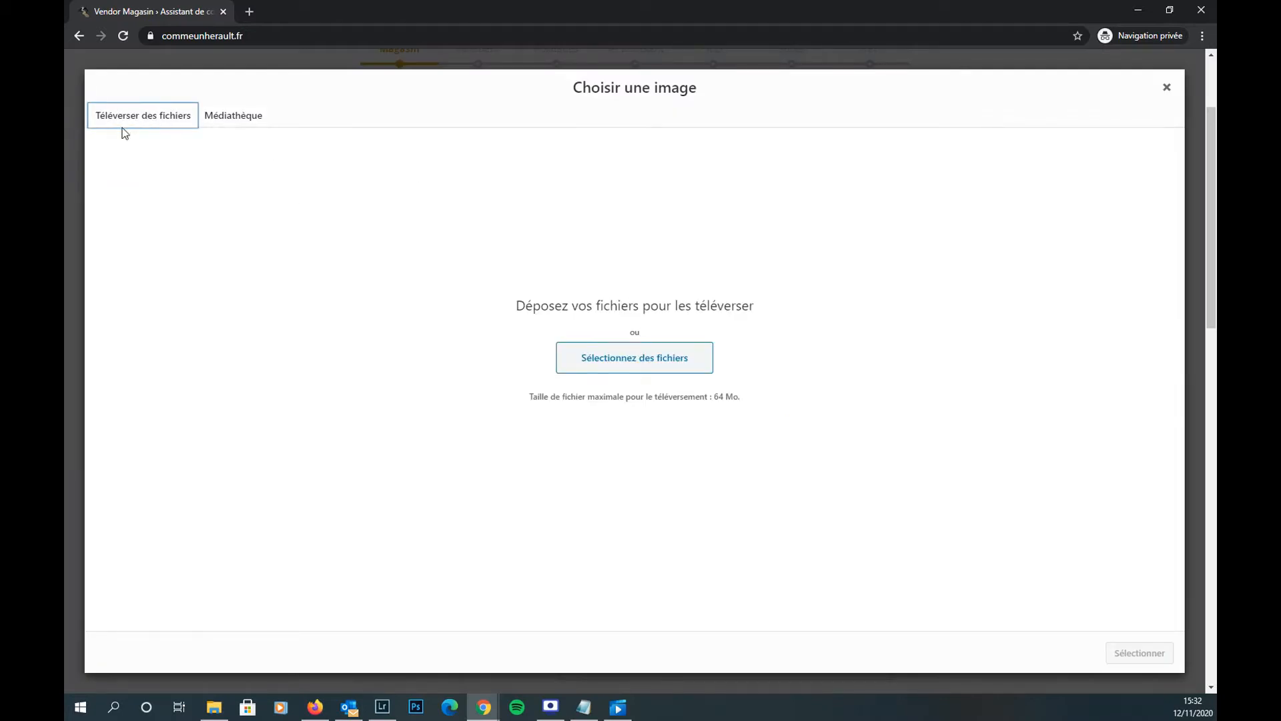
pyautogui.click(625, 360)
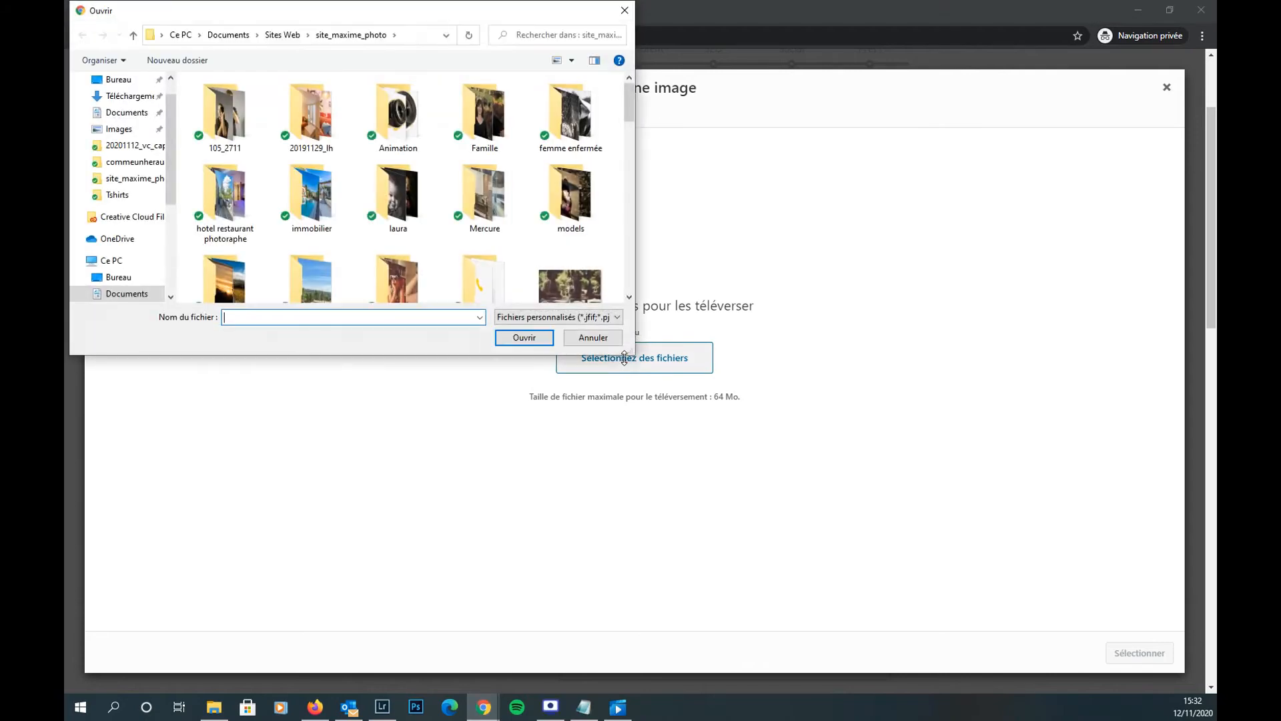
pyautogui.scroll(-5, 534, 183)
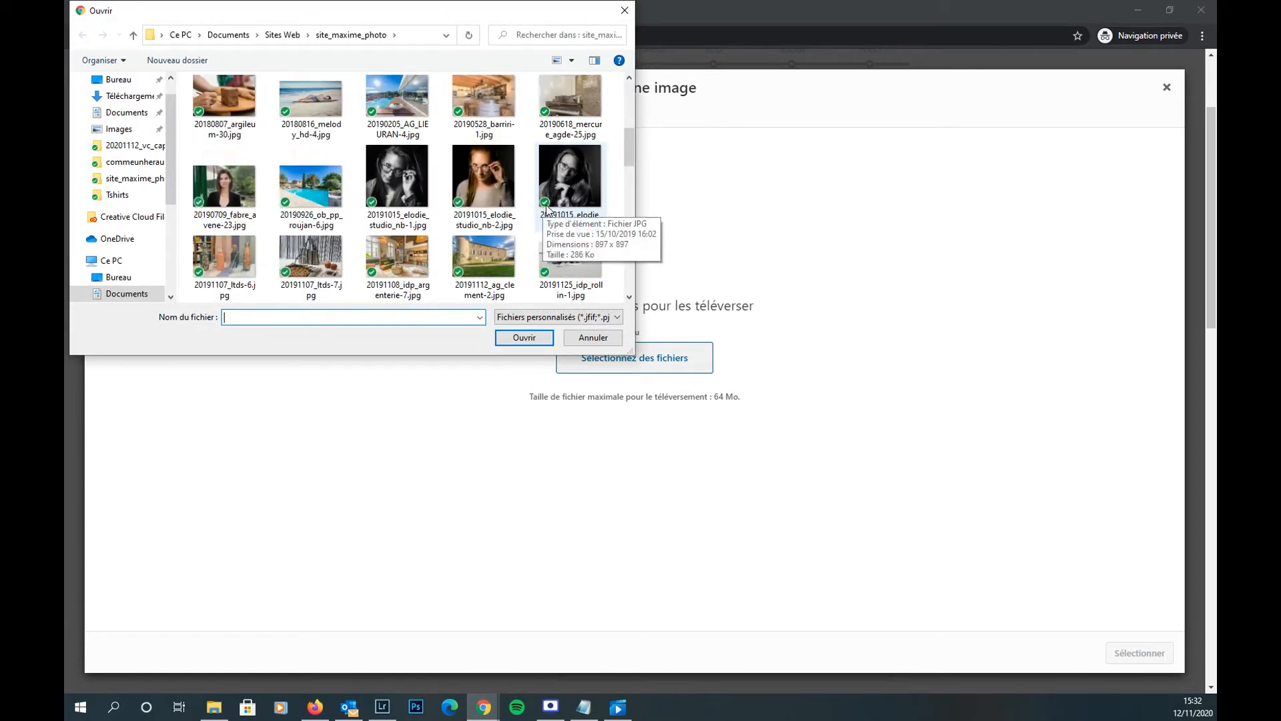
pyautogui.scroll(-3, 552, 211)
pyautogui.scroll(2, 534, 206)
pyautogui.click(394, 189)
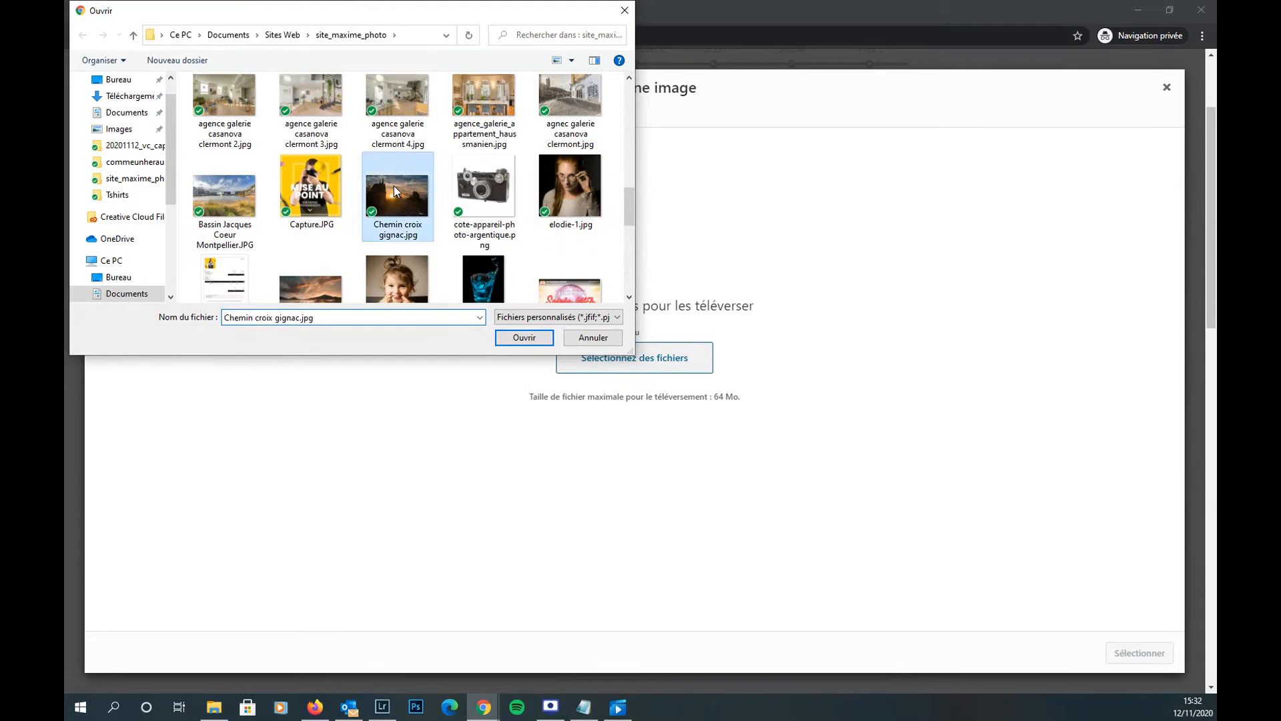
pyautogui.click(525, 338)
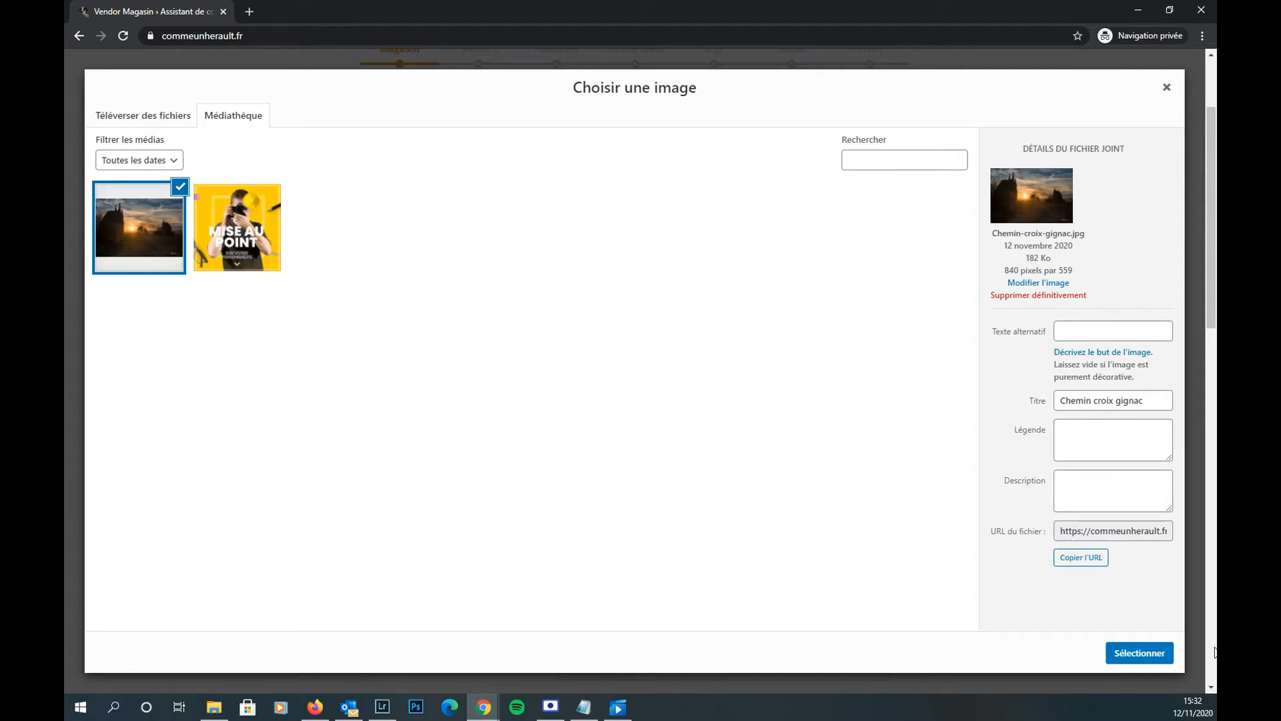
pyautogui.click(1139, 653)
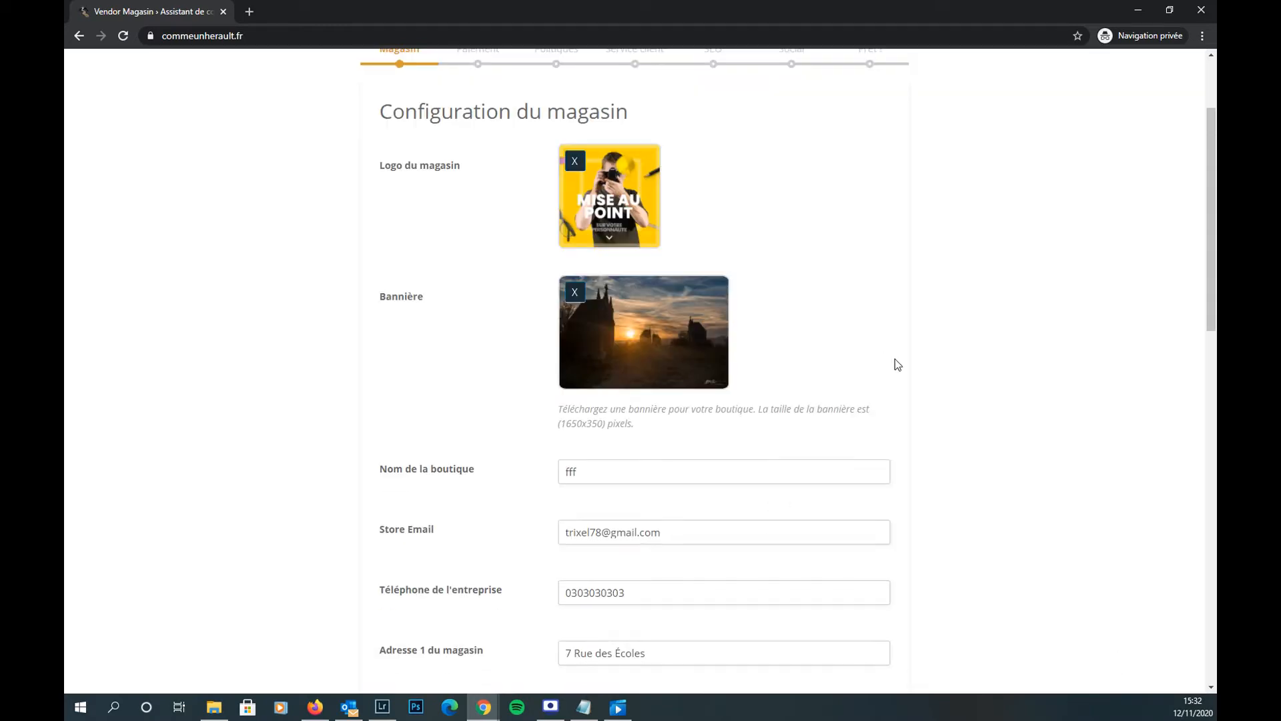
pyautogui.scroll(-3, 895, 361)
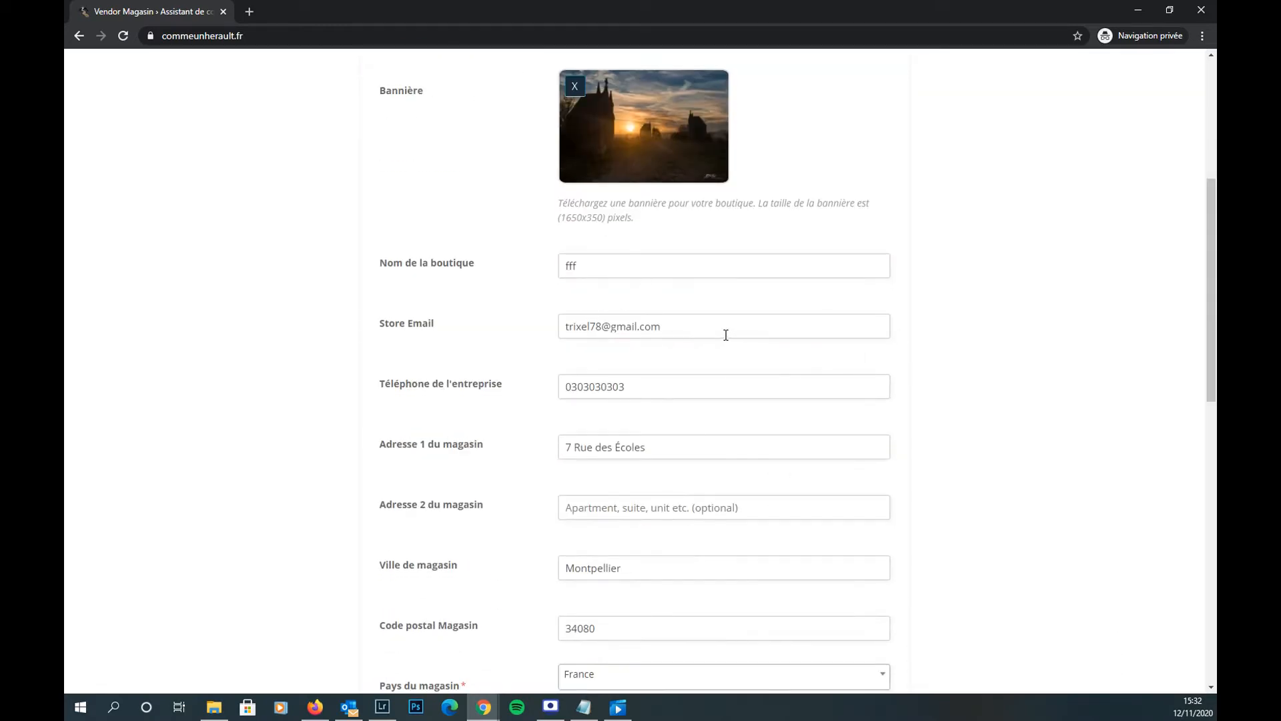
# Step: Set the store address to Saint-André-de-Sangonis, Hérault, from the address suggestions
pyautogui.scroll(-3, 751, 393)
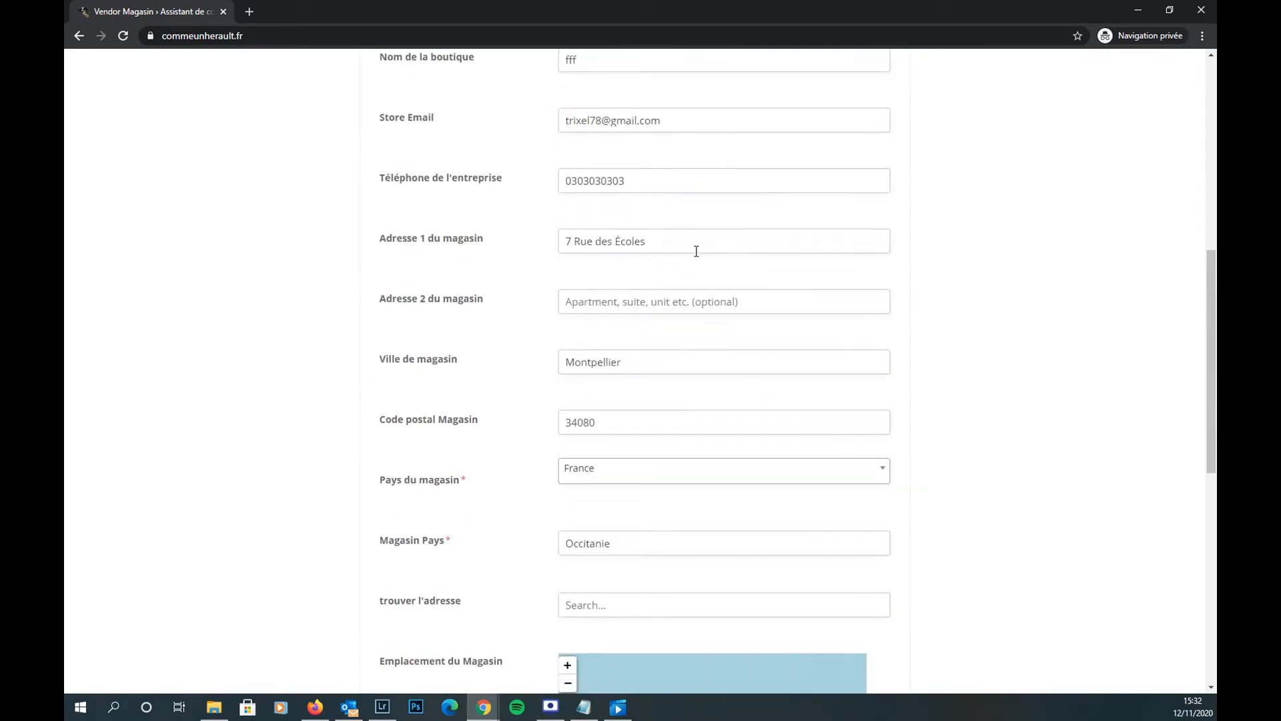
pyautogui.scroll(-3, 762, 343)
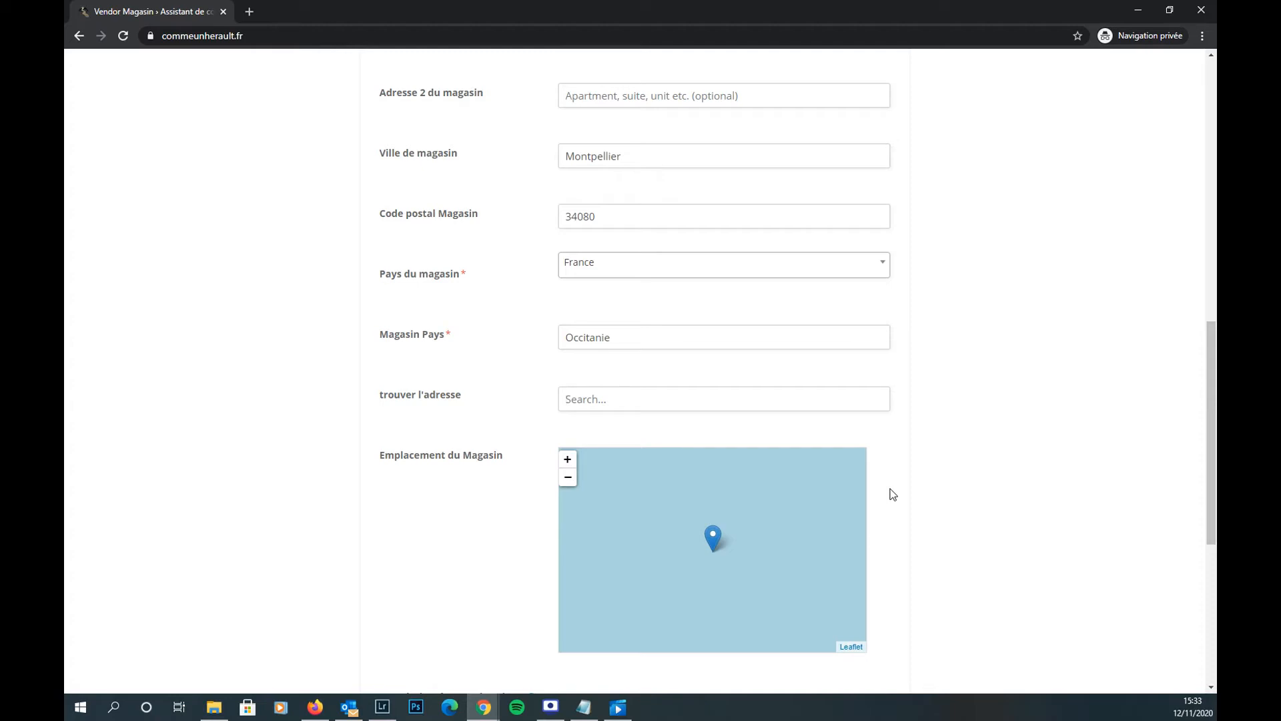
pyautogui.write('saint an')
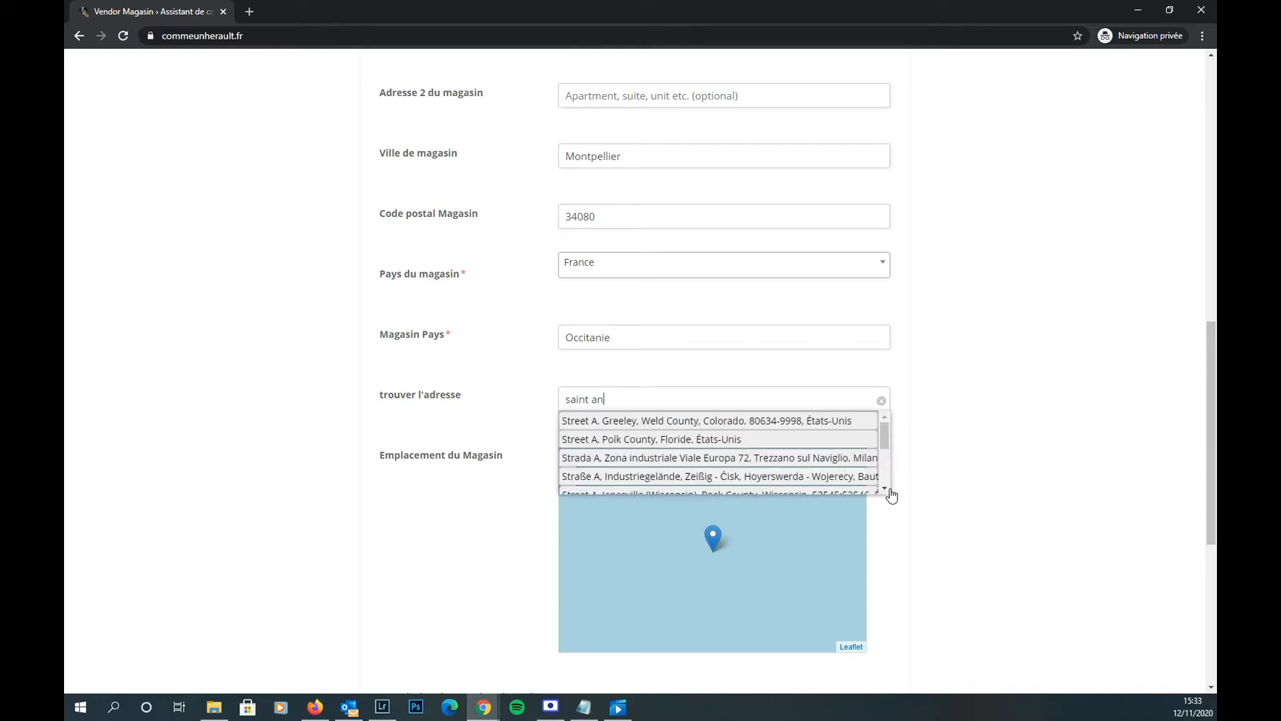
pyautogui.write('dré de sa')
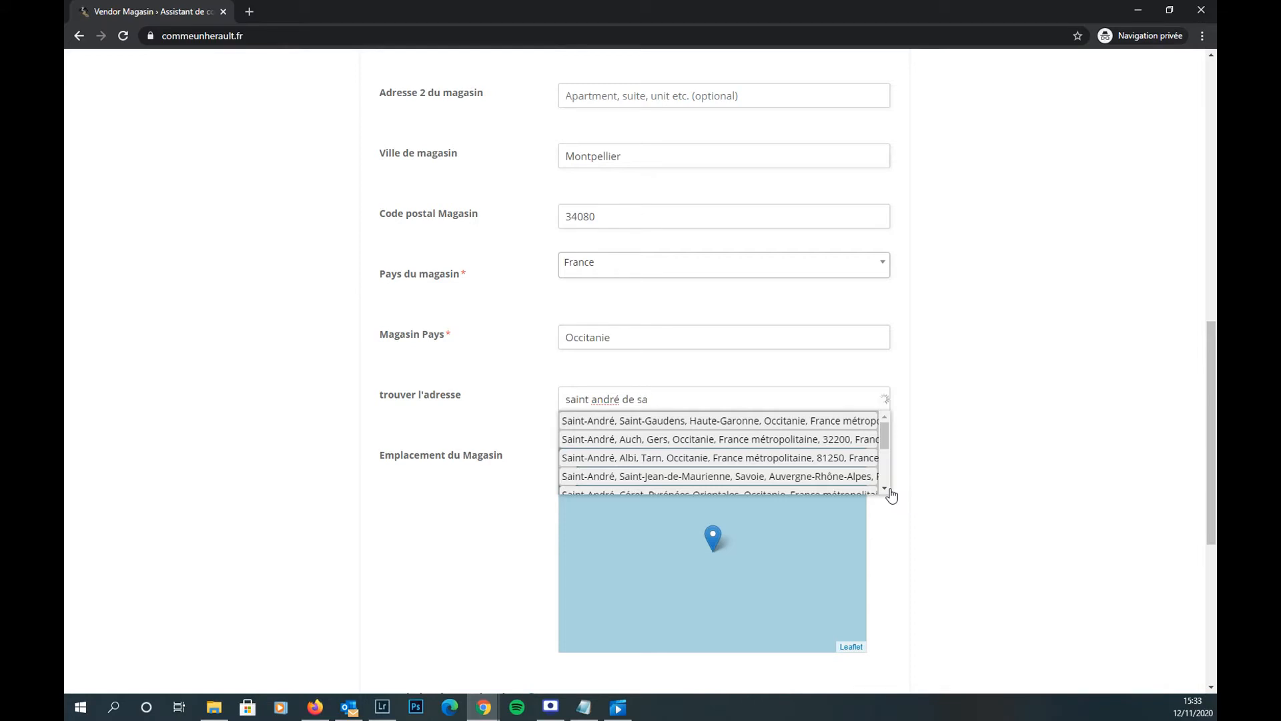
pyautogui.write('ng')
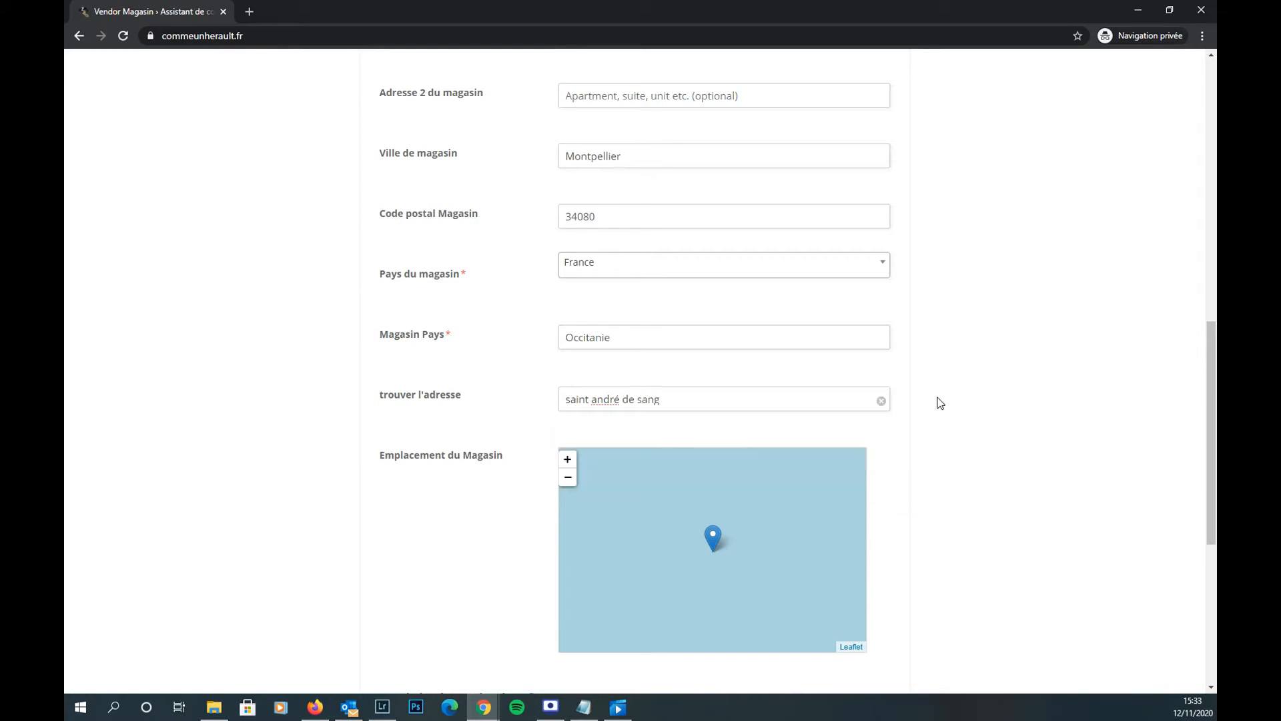
pyautogui.write('onis')
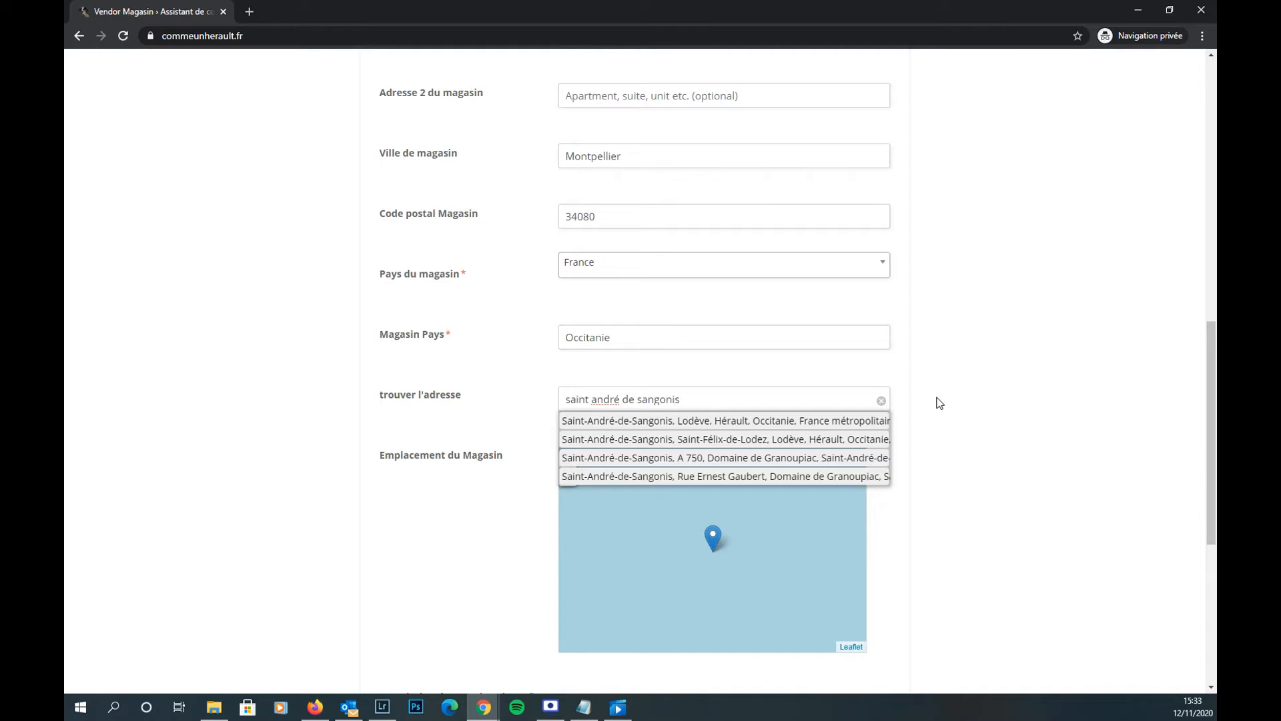
pyautogui.click(753, 420)
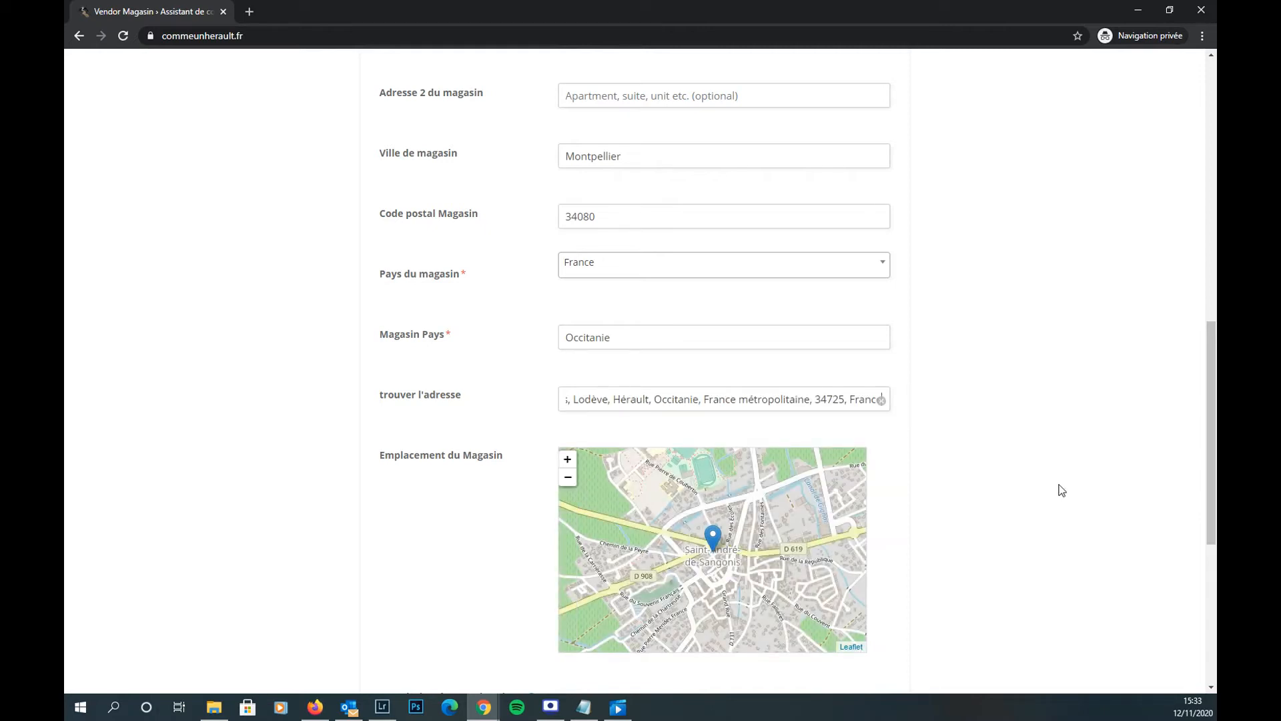
# Step: Fill the store description with placeholder text and continue to the payment step
pyautogui.scroll(-3, 1063, 500)
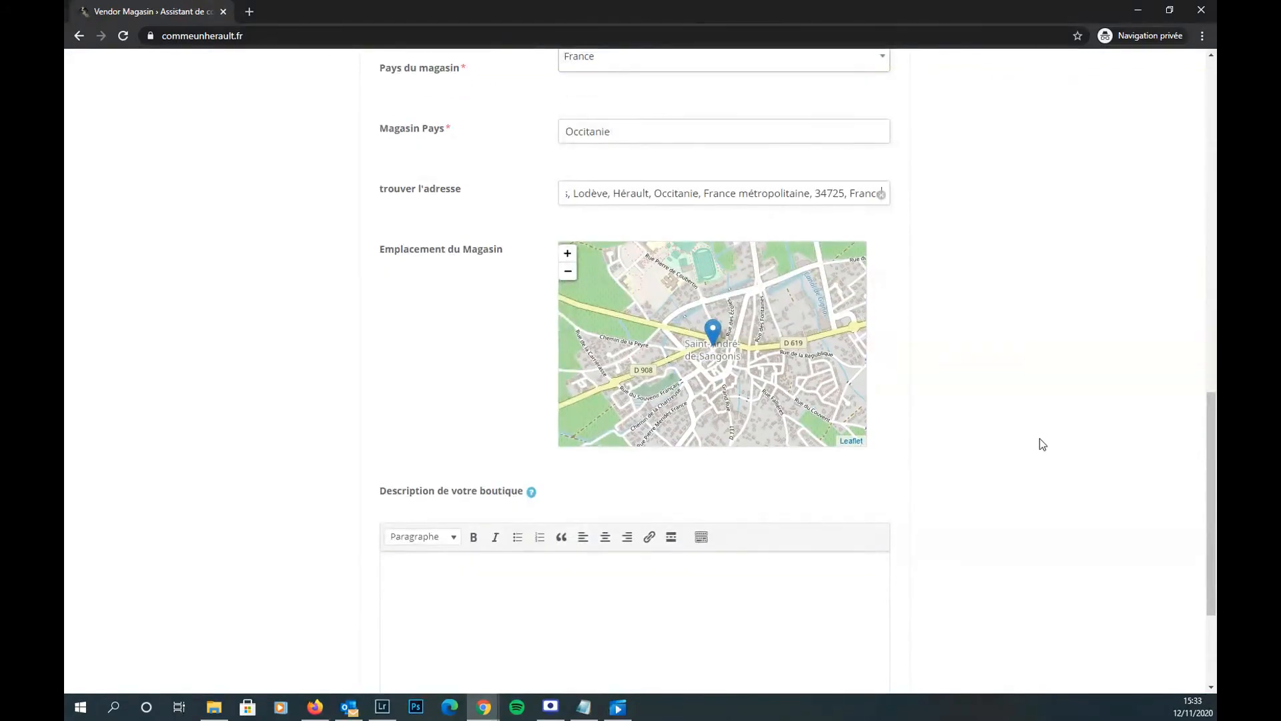
pyautogui.scroll(-3, 943, 429)
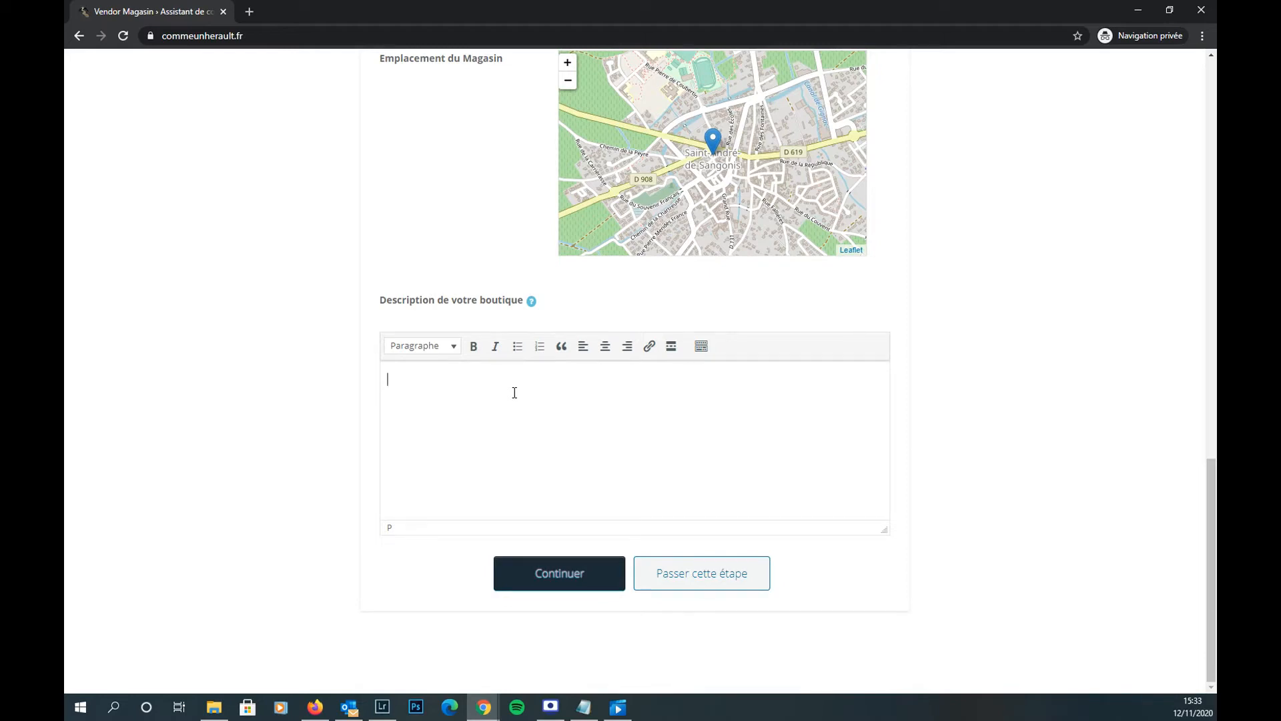
pyautogui.write('jkfjfgjhfgjhfj')
pyautogui.click(579, 576)
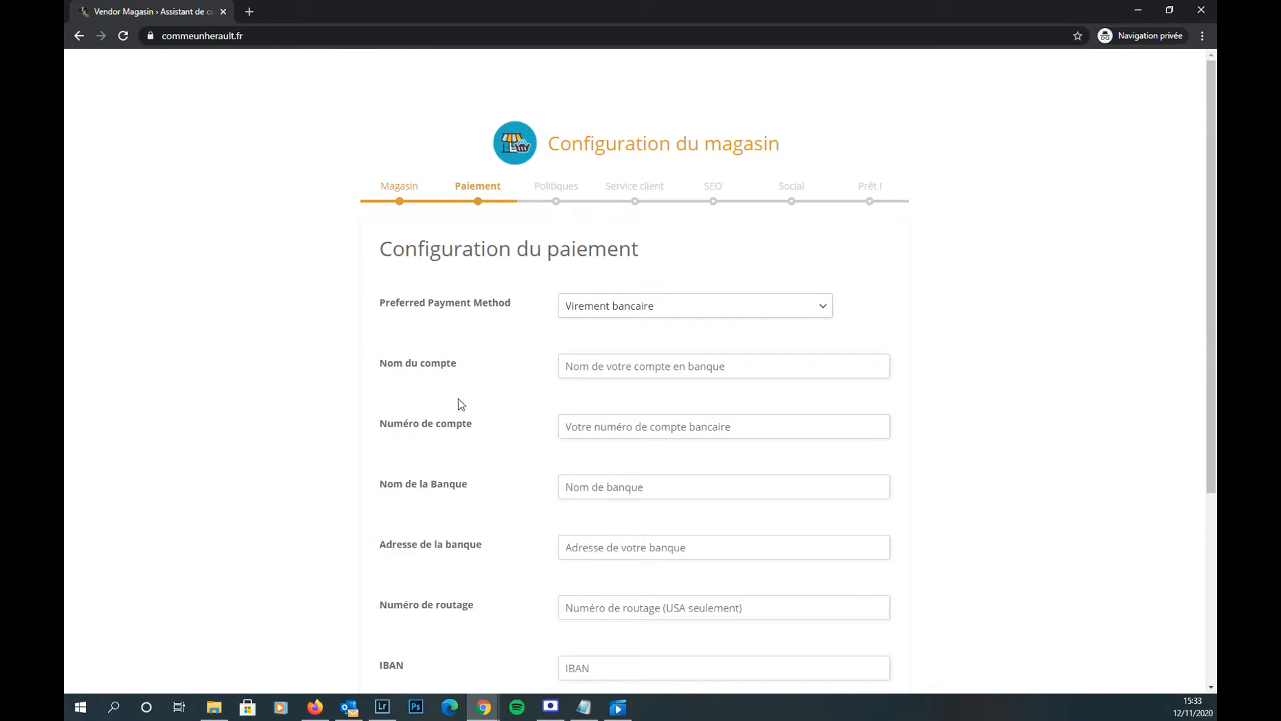
# Step: Skip the payment setup step
pyautogui.scroll(-4, 663, 463)
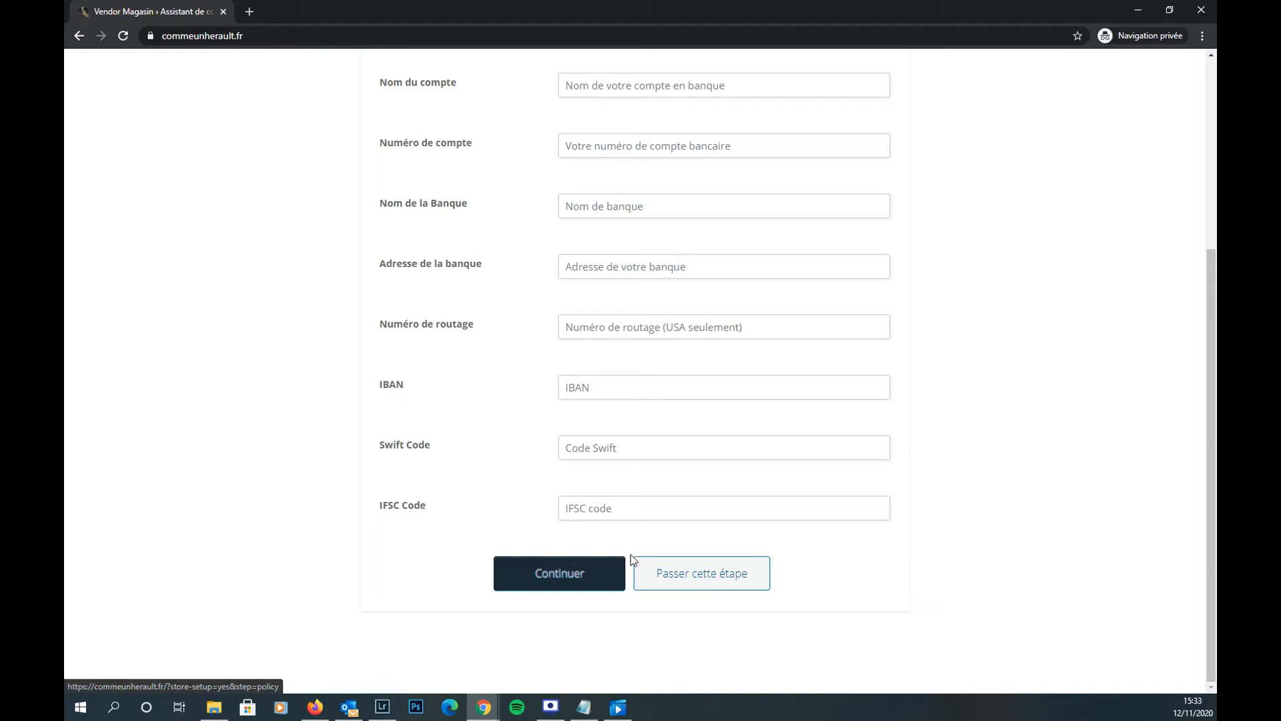
pyautogui.scroll(4, 567, 384)
pyautogui.scroll(-4, 567, 381)
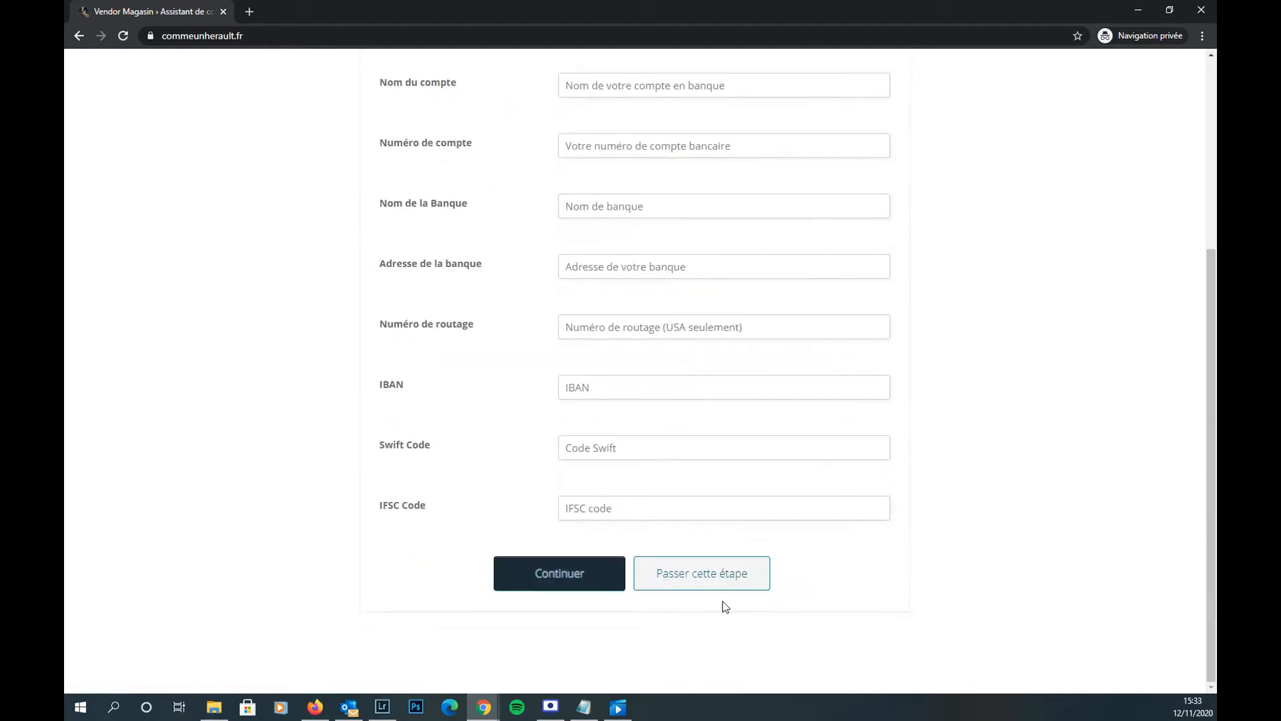
pyautogui.click(717, 576)
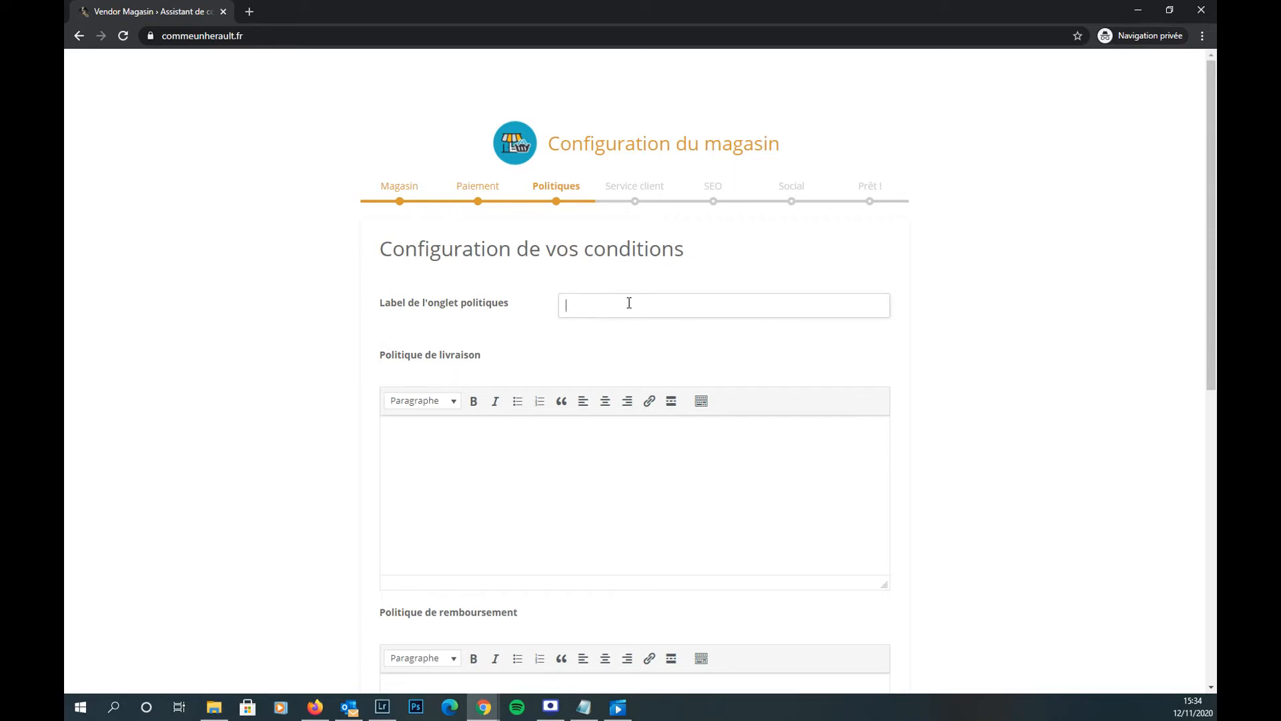
# Step: Set the policies tab label to 'cgv', leave the policy texts empty, and continue
pyautogui.write('cgv')
pyautogui.scroll(-5, 658, 483)
pyautogui.click(482, 375)
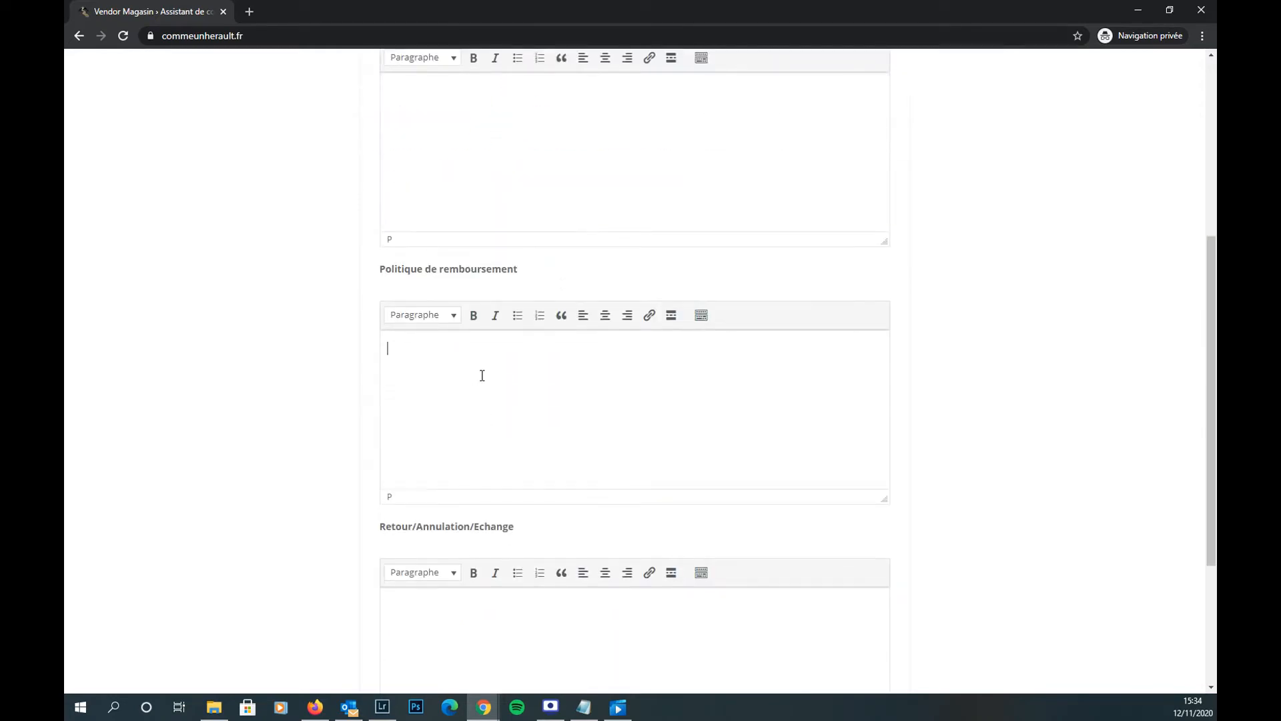
pyautogui.scroll(1, 543, 514)
pyautogui.scroll(-2, 478, 544)
pyautogui.click(478, 543)
pyautogui.scroll(6, 607, 380)
pyautogui.click(501, 479)
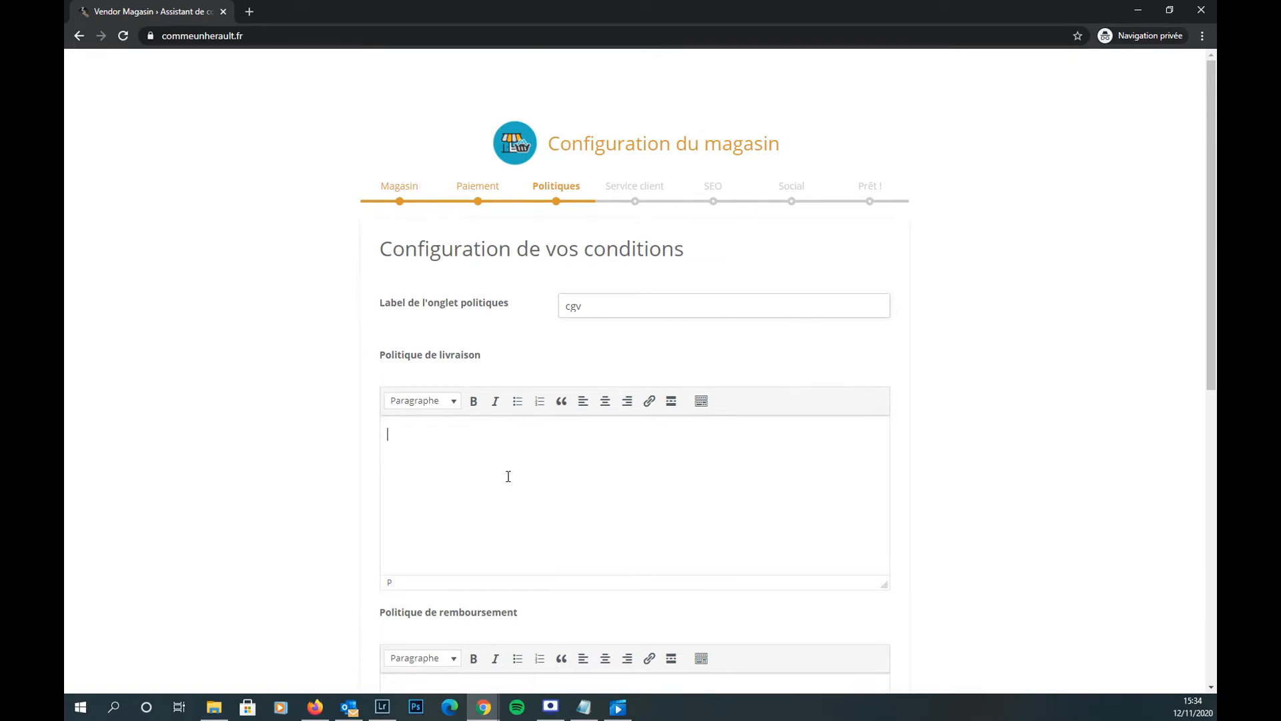
pyautogui.scroll(-9, 511, 471)
pyautogui.scroll(7, 532, 477)
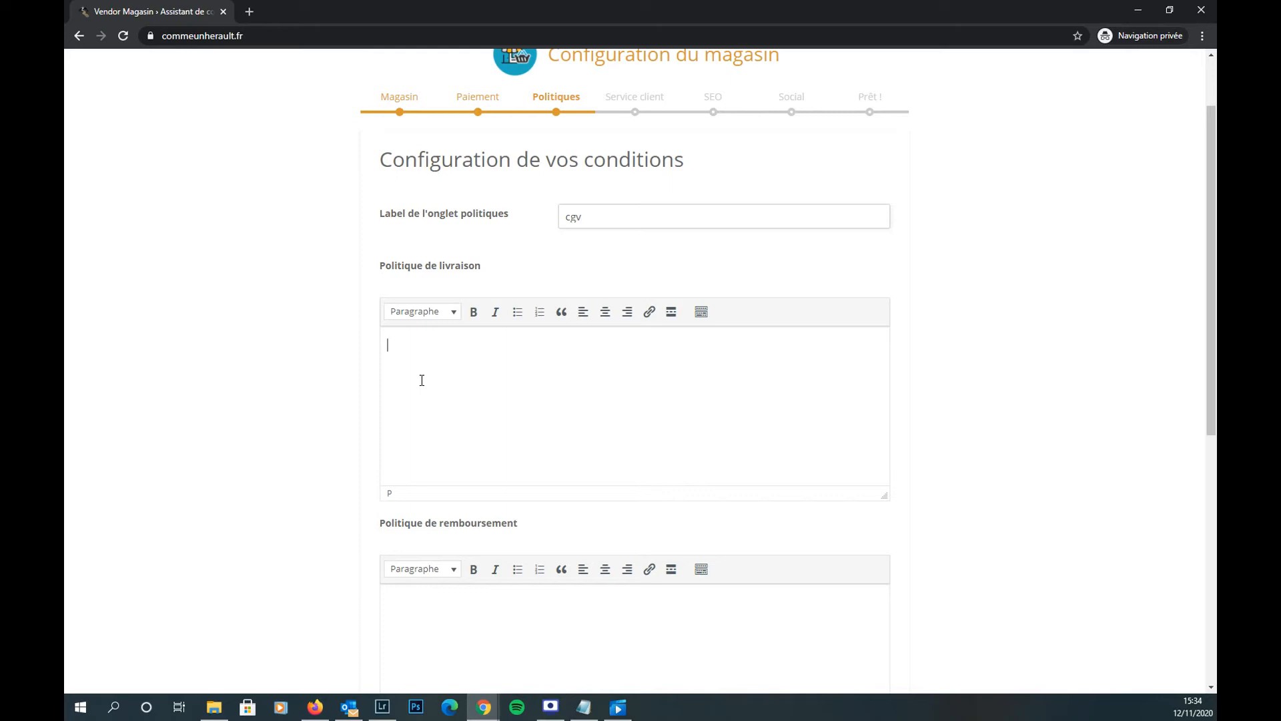
pyautogui.scroll(-7, 631, 406)
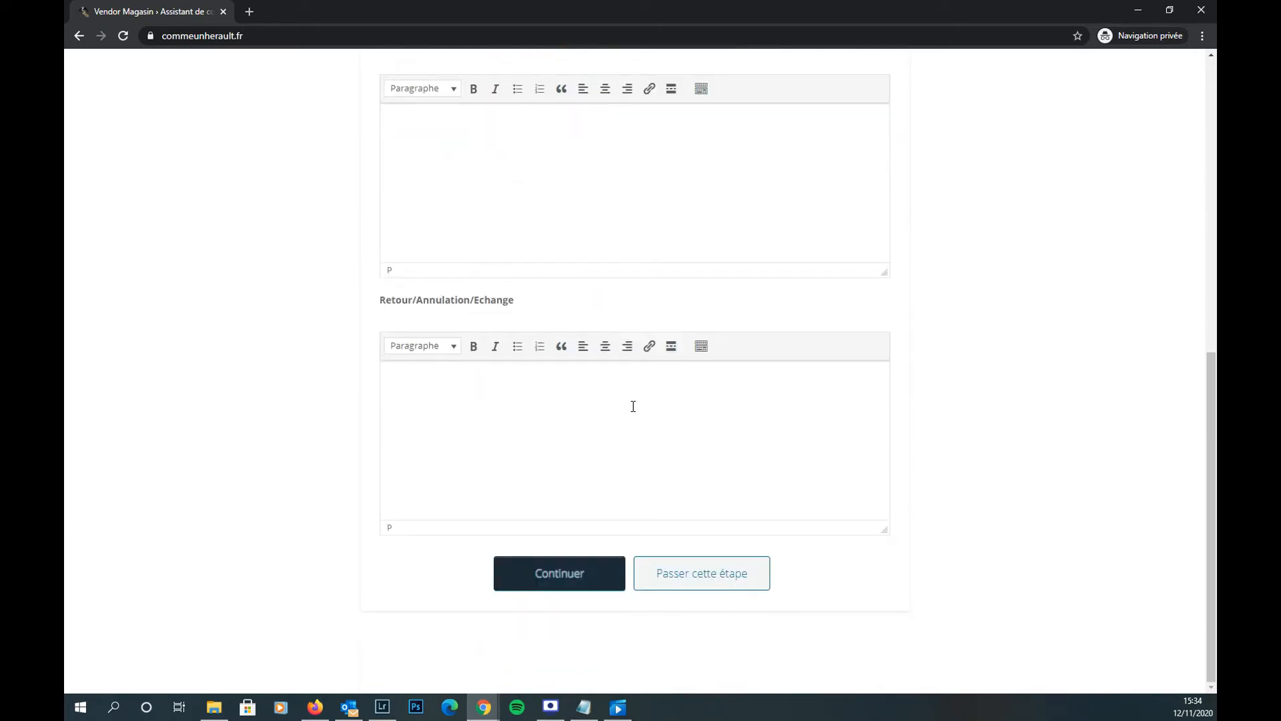
pyautogui.click(574, 572)
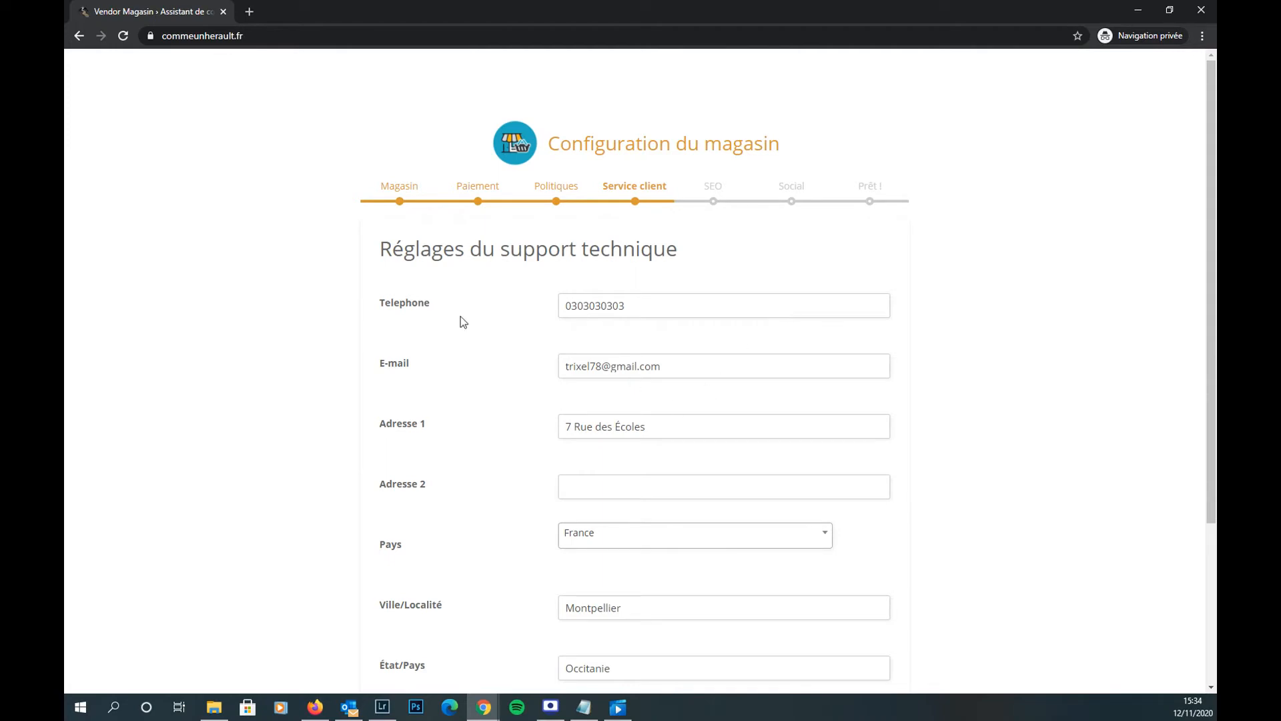
# Step: Accept the prefilled customer support details, then click into the SEO title and meta description fields
pyautogui.scroll(-3, 594, 340)
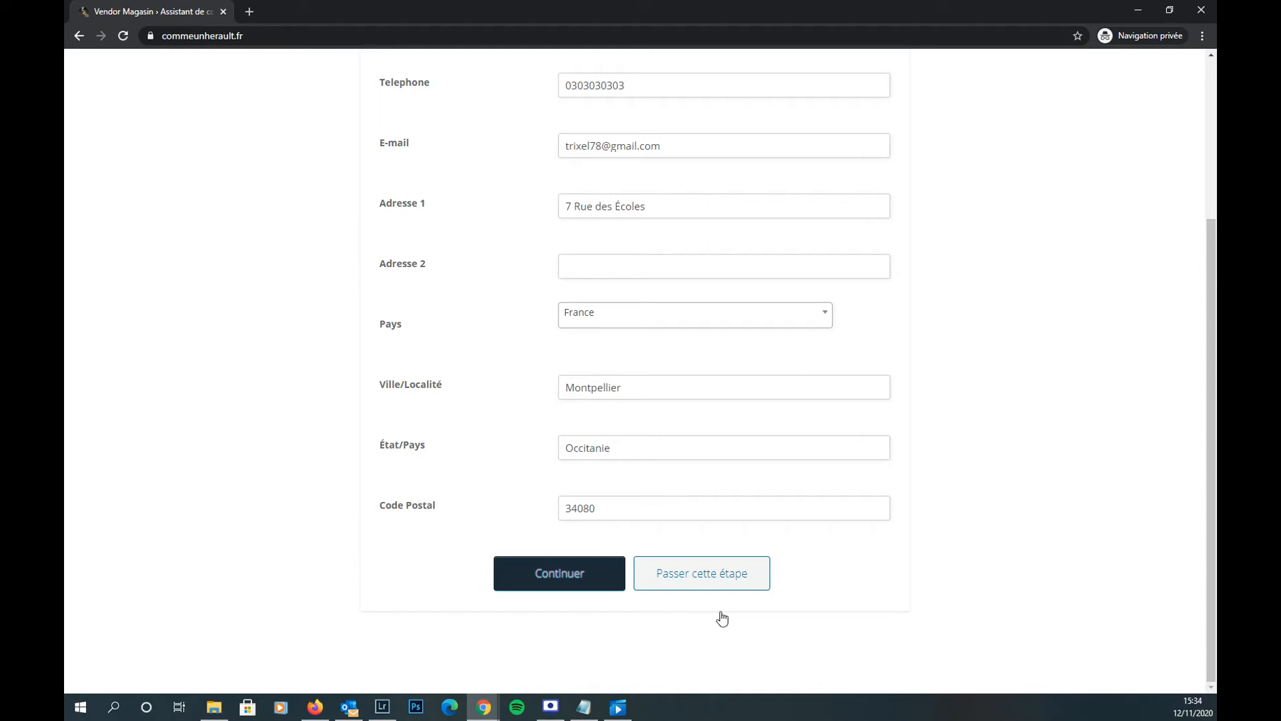
pyautogui.click(569, 574)
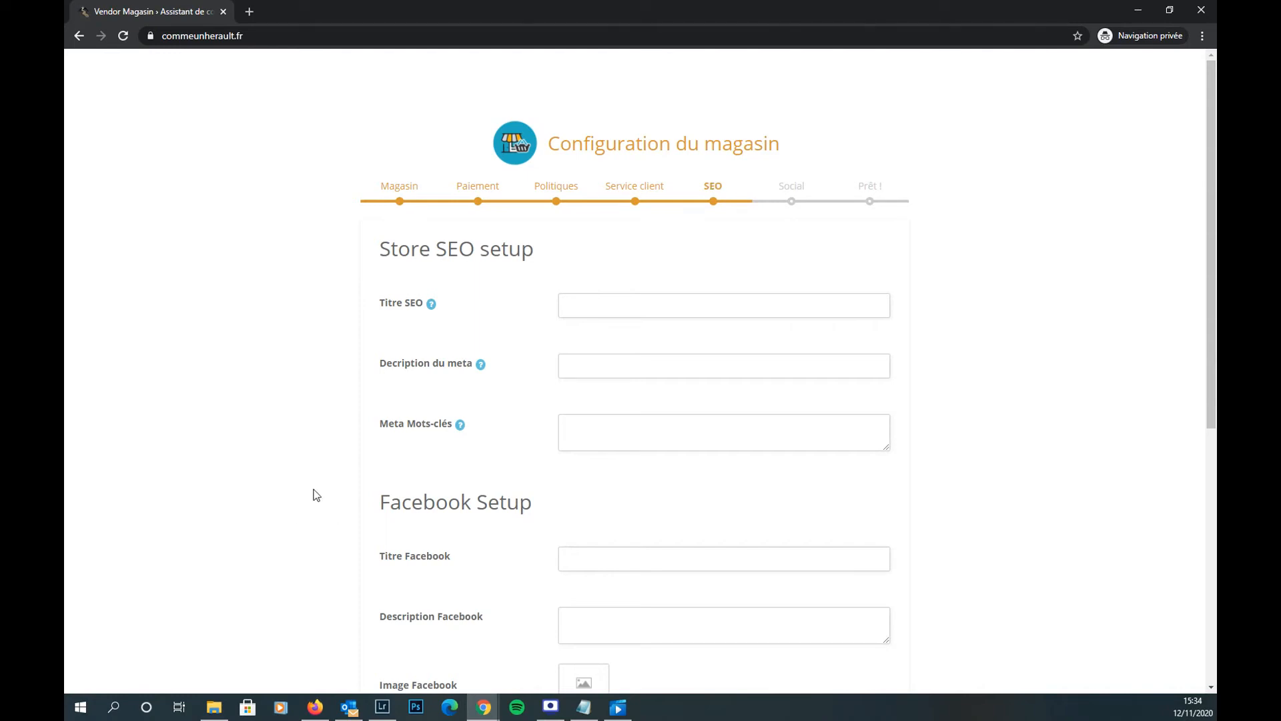
pyautogui.click(606, 306)
pyautogui.moveTo(435, 309)
pyautogui.click(622, 371)
# Step: In a new tab, accept Google's cookie terms and search for 'jfgjfgjhfgj'
pyautogui.click(249, 11)
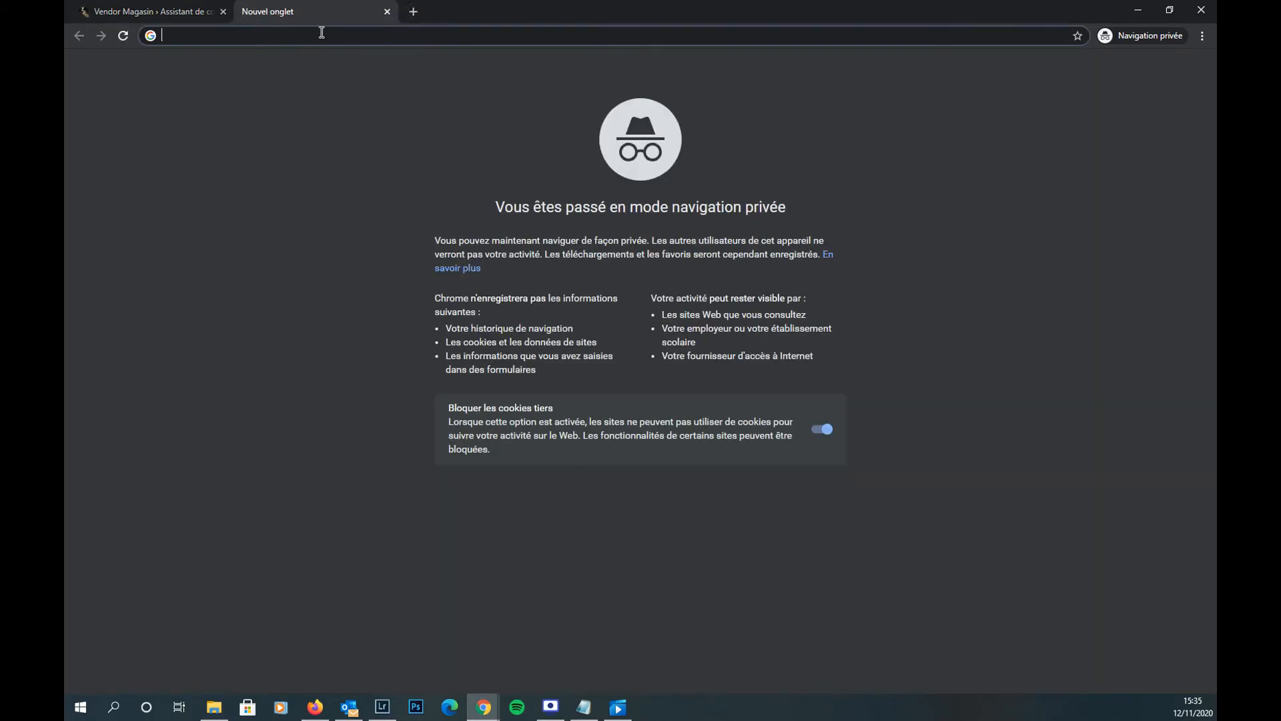
pyautogui.write('googl')
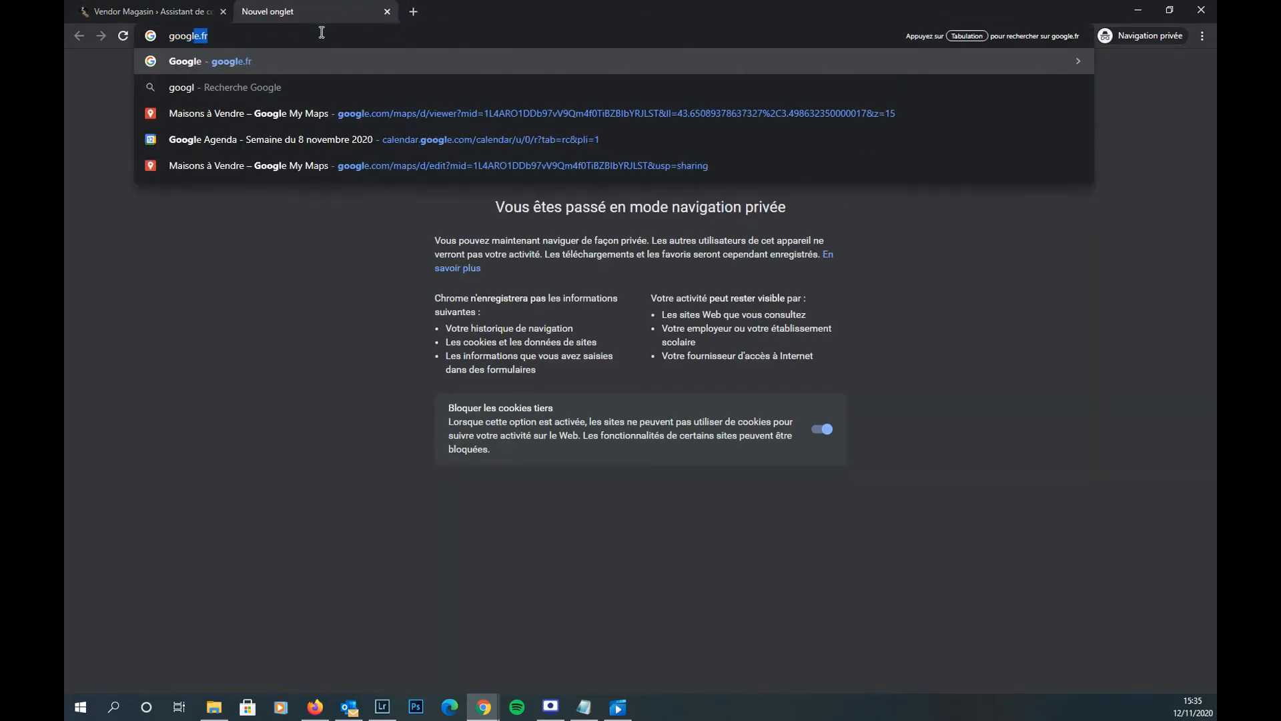
pyautogui.press('Return')
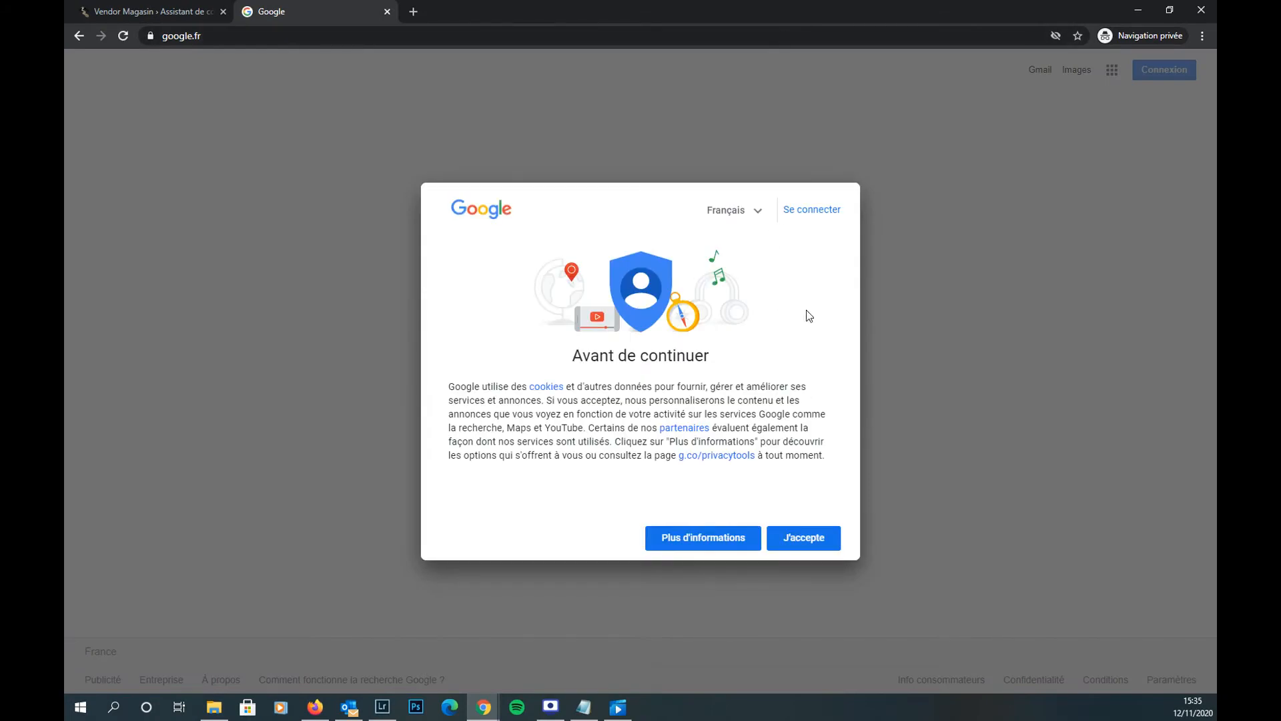
pyautogui.click(804, 540)
pyautogui.write('jfgjfgjhfgj')
pyautogui.press('Return')
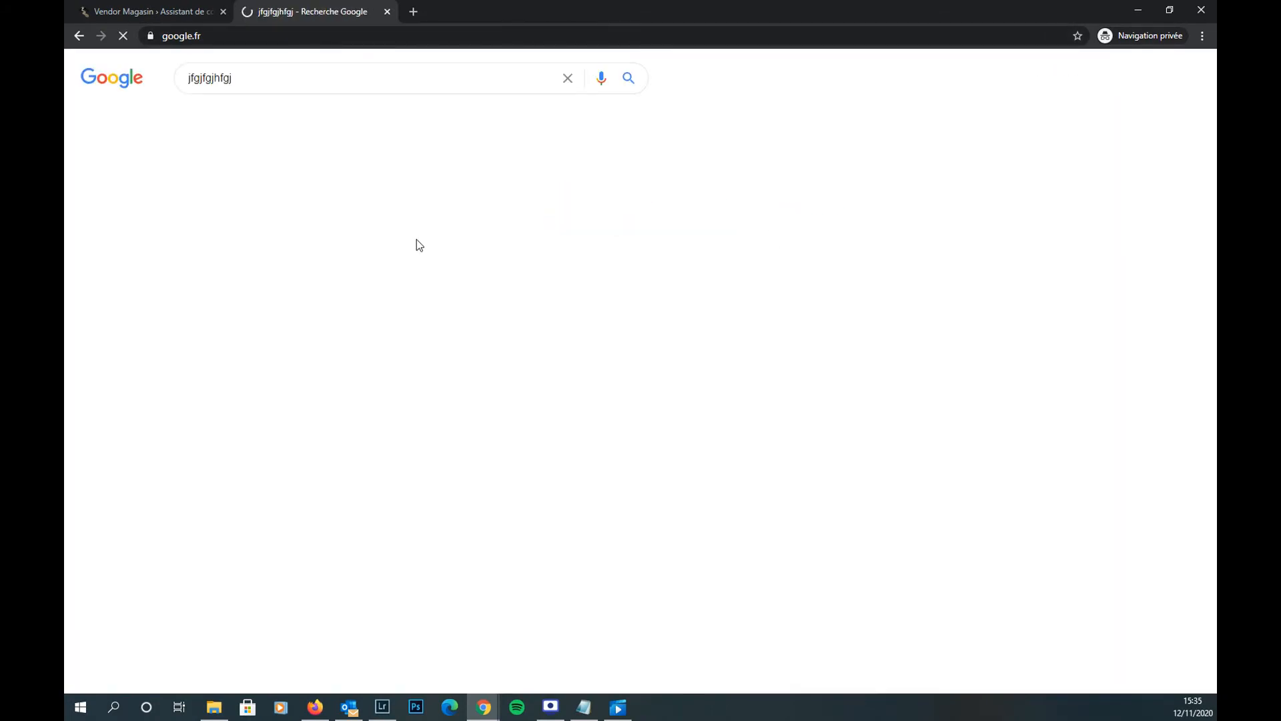
pyautogui.scroll(-4, 655, 340)
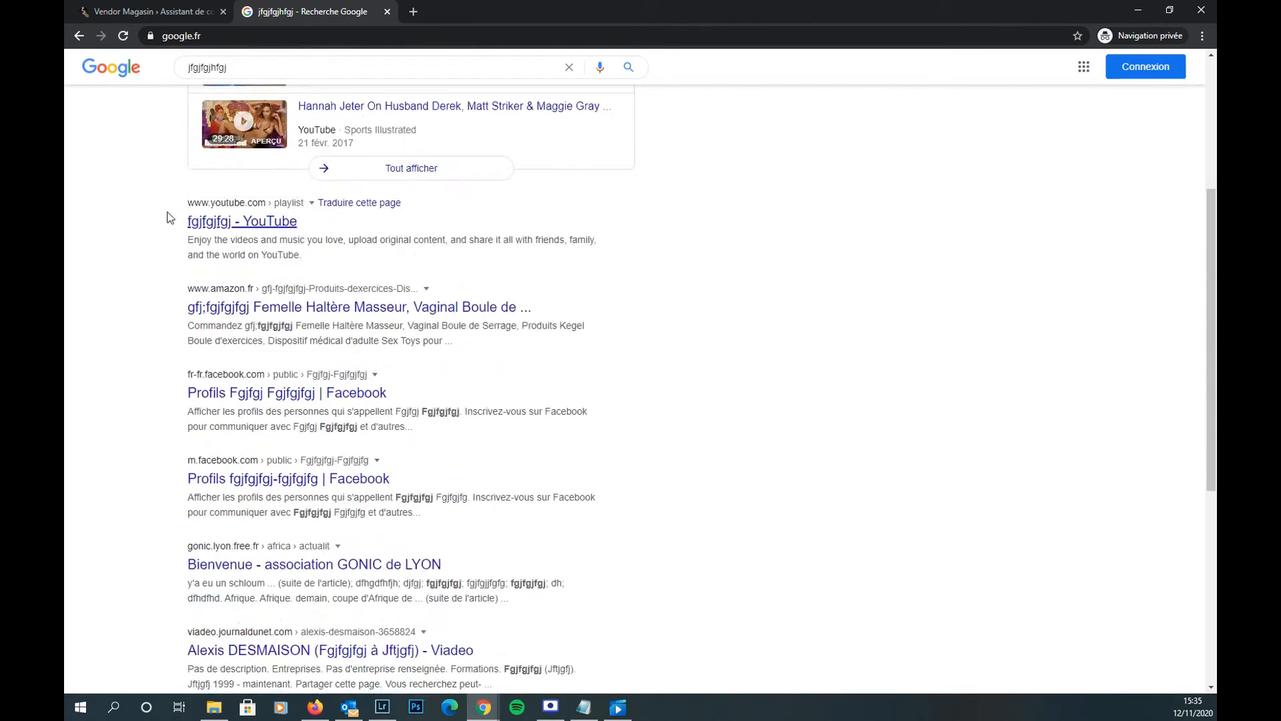
pyautogui.moveTo(167, 225)
pyautogui.mouseDown()
pyautogui.moveTo(326, 235)
pyautogui.moveTo(200, 215)
pyautogui.moveTo(172, 232)
pyautogui.mouseUp()
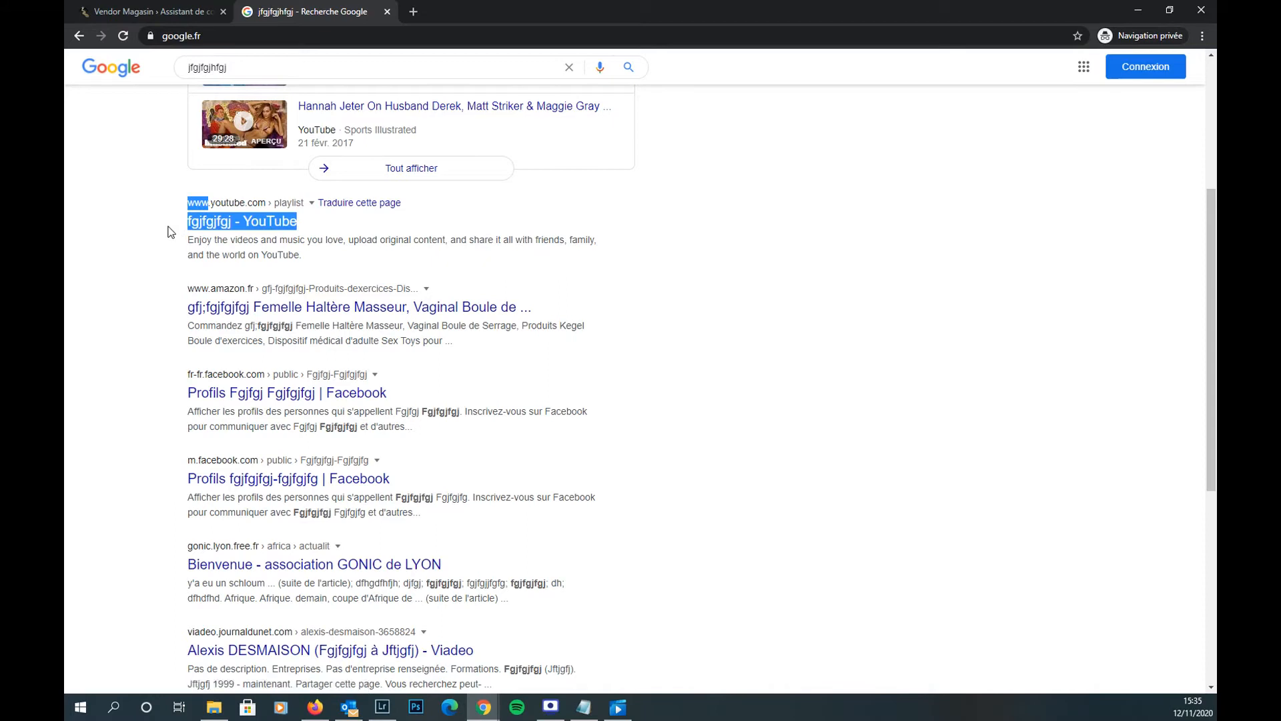
# Step: Switch back to the setup wizard tab and click into the meta description field
pyautogui.click(171, 232)
pyautogui.click(159, 12)
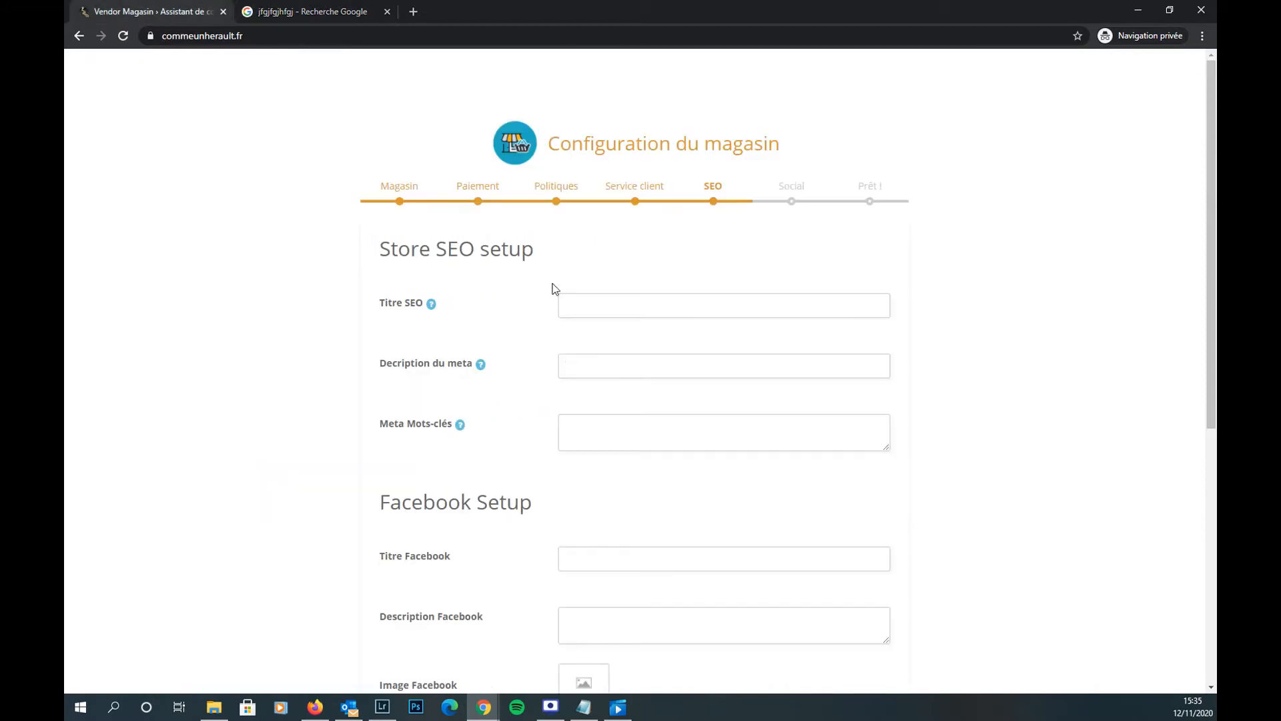
pyautogui.moveTo(381, 303); pyautogui.dragTo(435, 318)
pyautogui.click(256, 13)
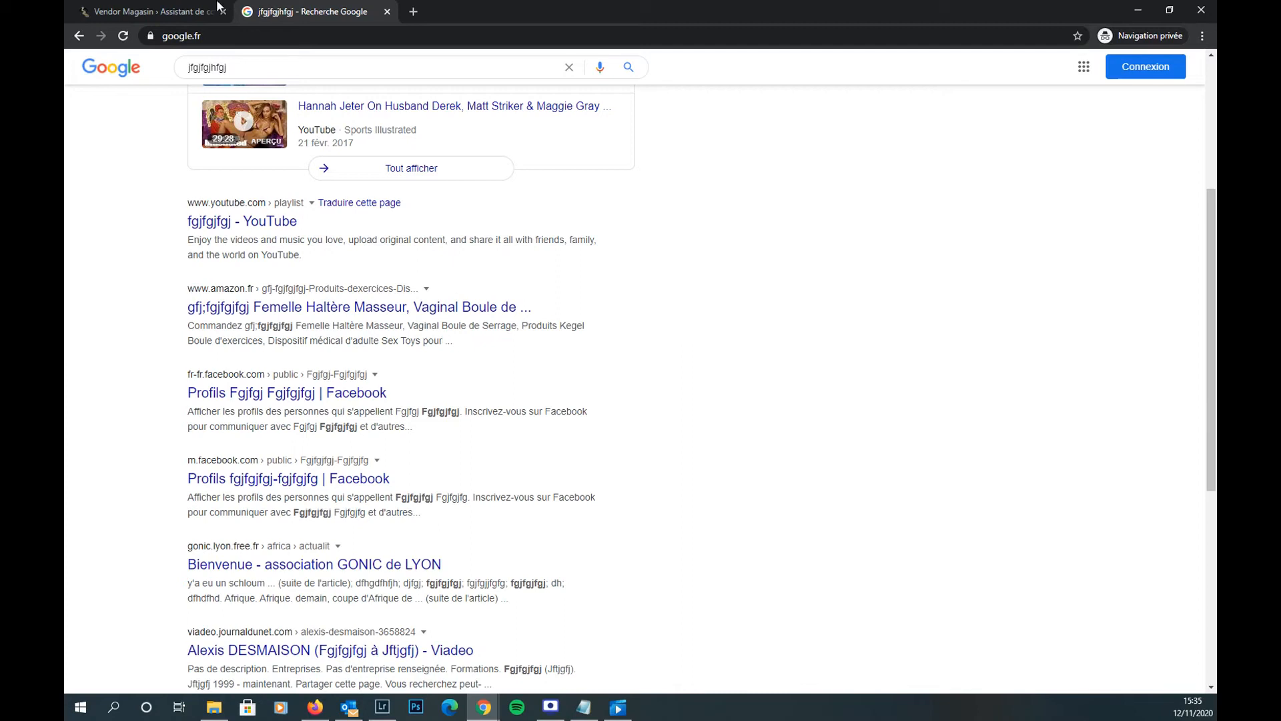
pyautogui.click(154, 11)
pyautogui.click(593, 370)
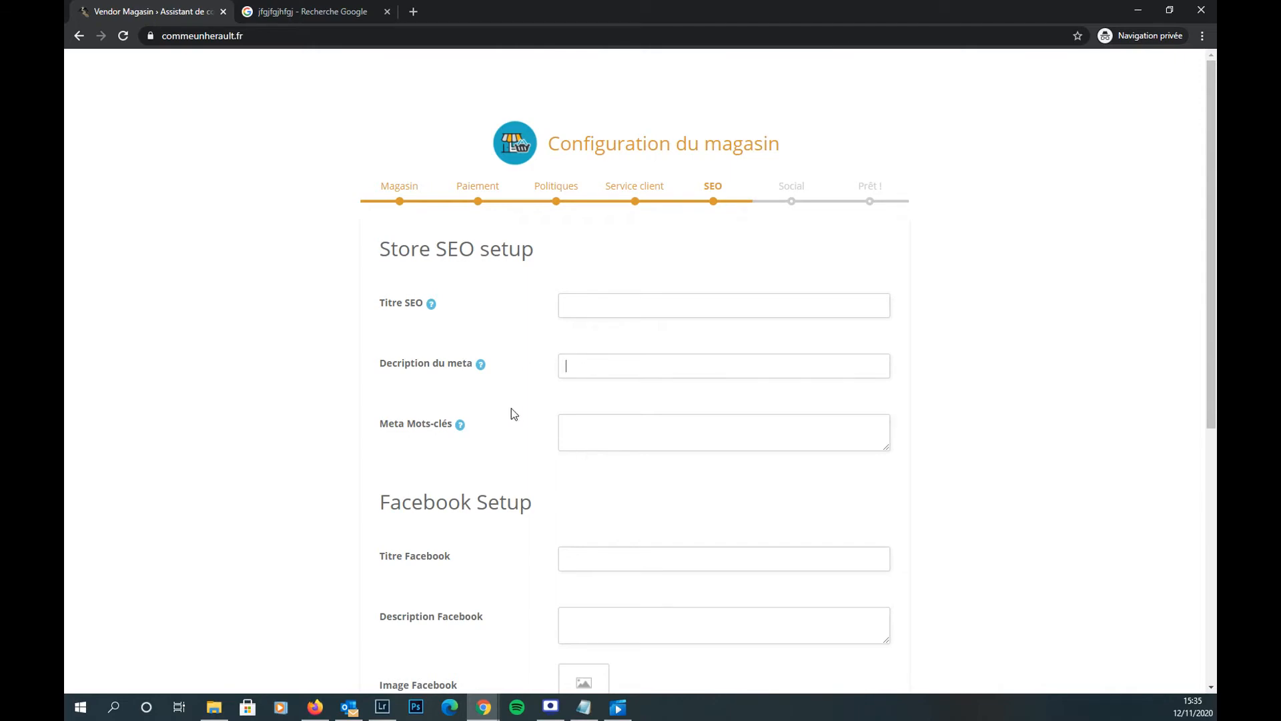
# Step: Leave the meta keywords, meta description and Facebook title fields empty and continue
pyautogui.click(608, 428)
pyautogui.click(602, 367)
pyautogui.scroll(-4, 360, 353)
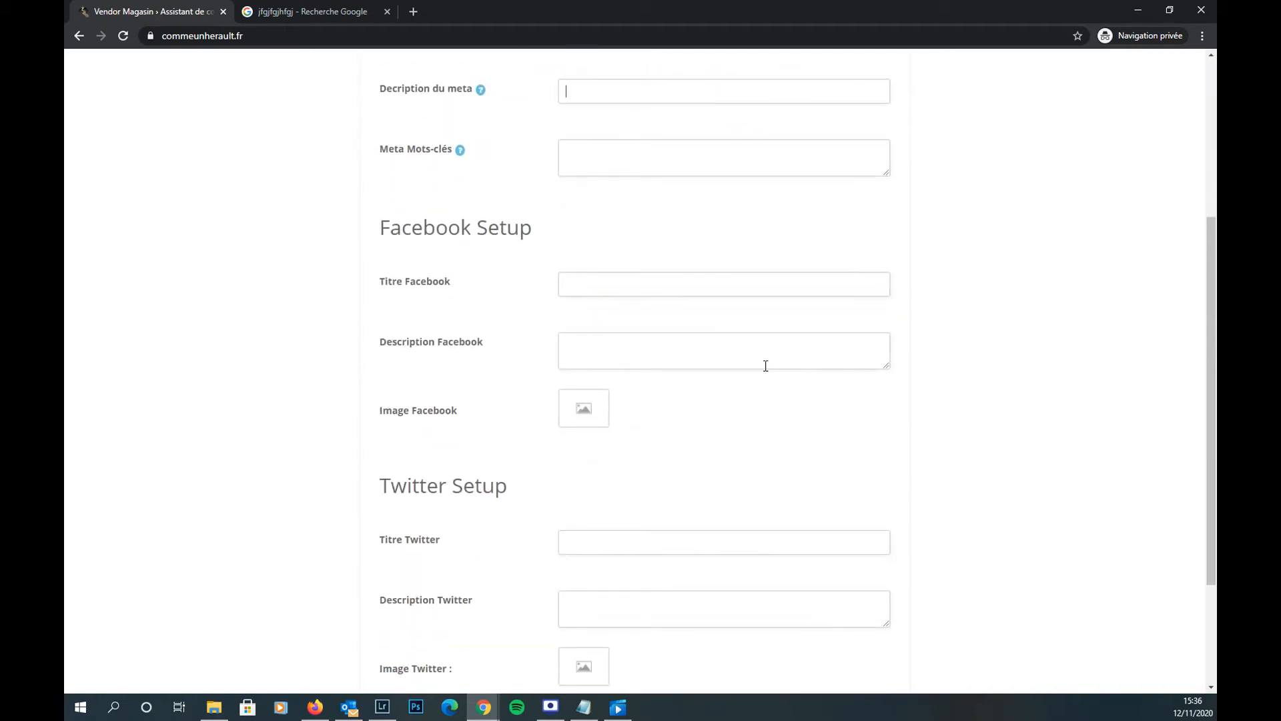
pyautogui.click(575, 285)
pyautogui.scroll(-3, 355, 341)
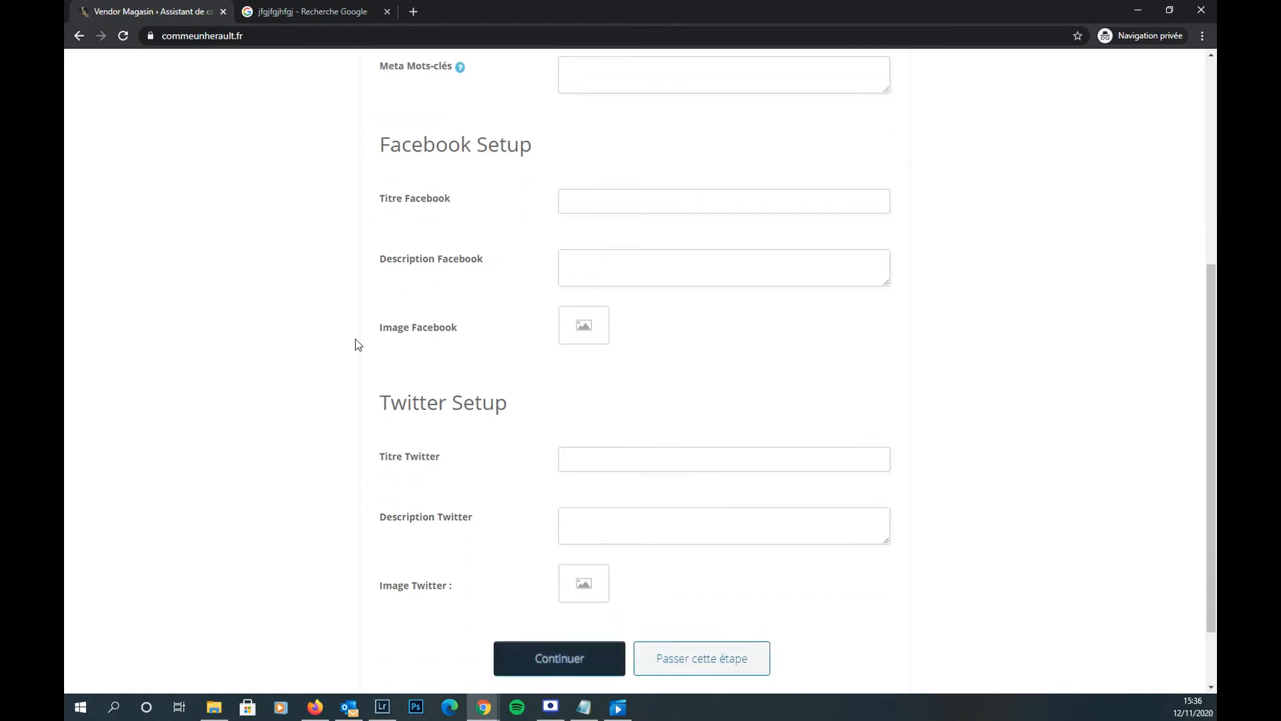
pyautogui.scroll(8, 376, 396)
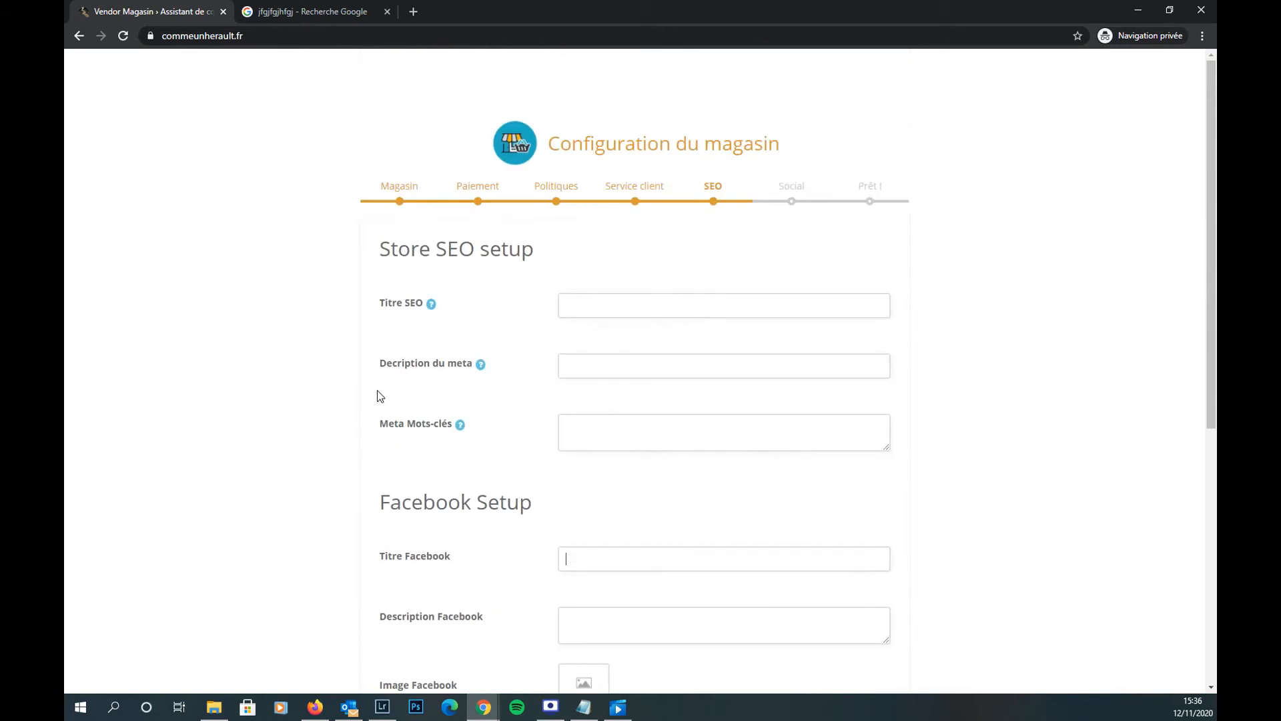
pyautogui.scroll(-8, 382, 392)
pyautogui.click(566, 575)
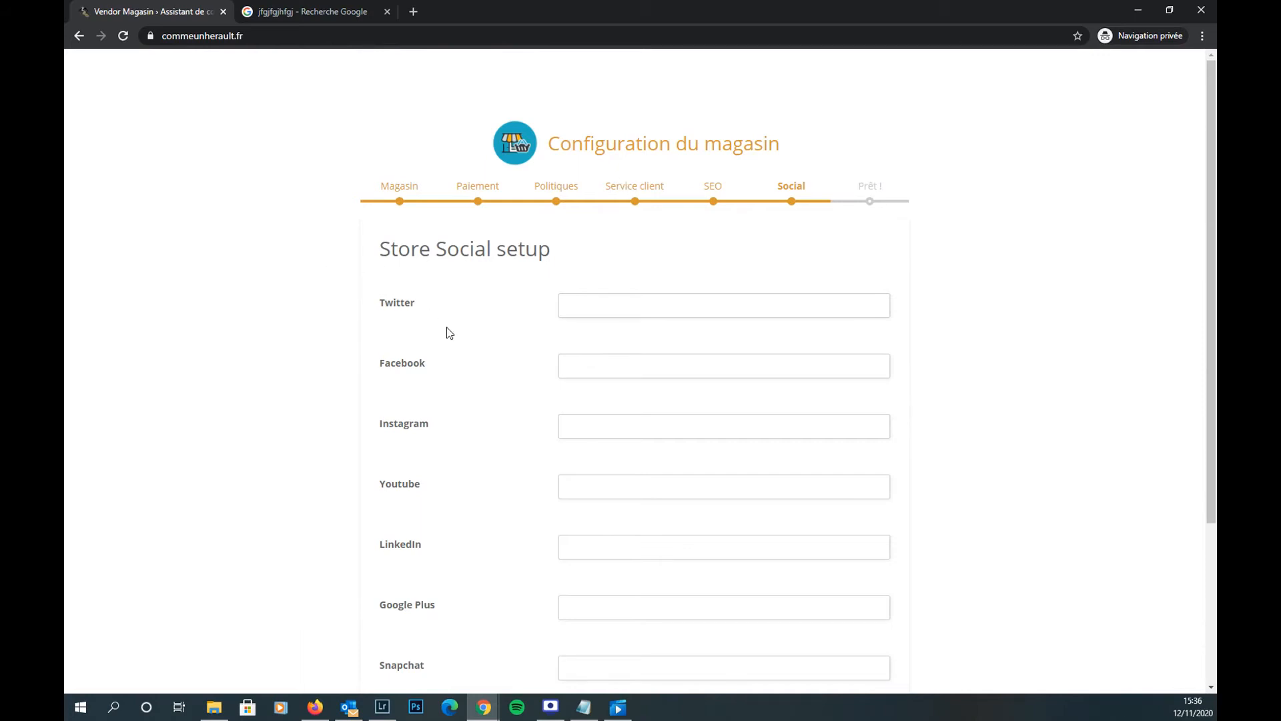
# Step: Leave the Facebook, Instagram and Youtube link fields empty and finish the wizard
pyautogui.click(647, 364)
pyautogui.click(635, 427)
pyautogui.click(606, 485)
pyautogui.scroll(-3, 374, 521)
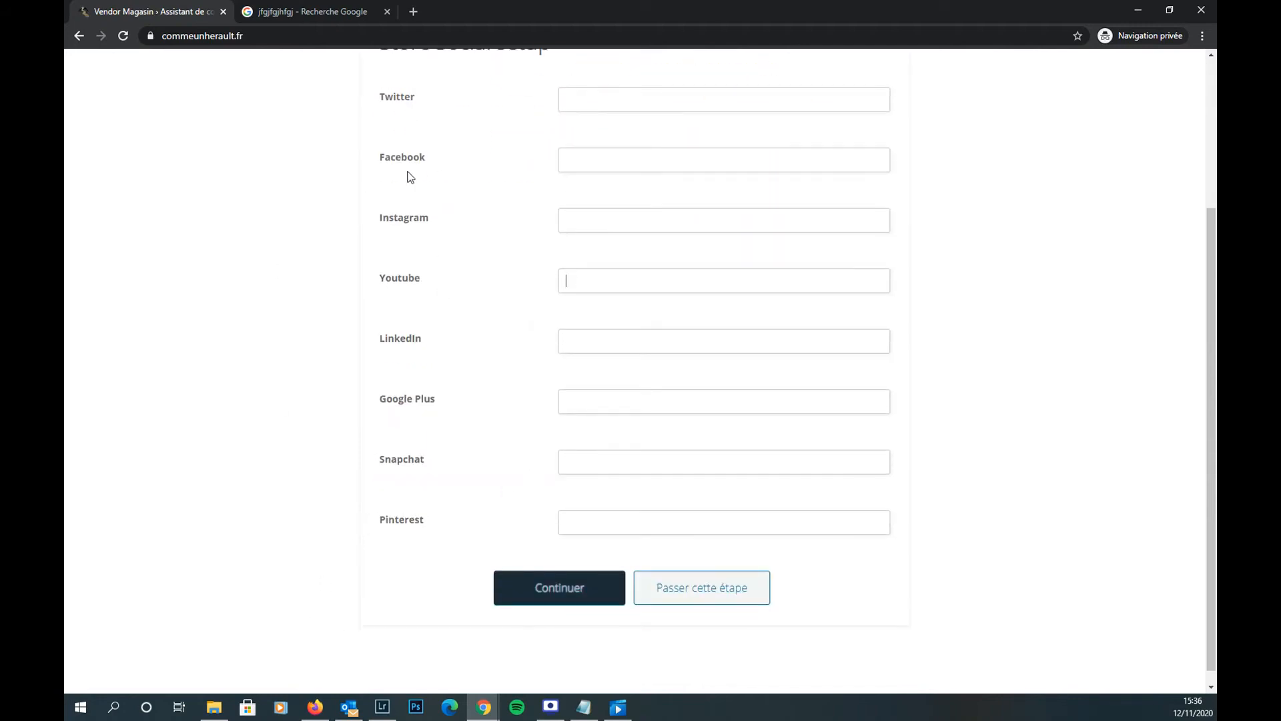
pyautogui.scroll(3, 458, 363)
pyautogui.scroll(-3, 564, 410)
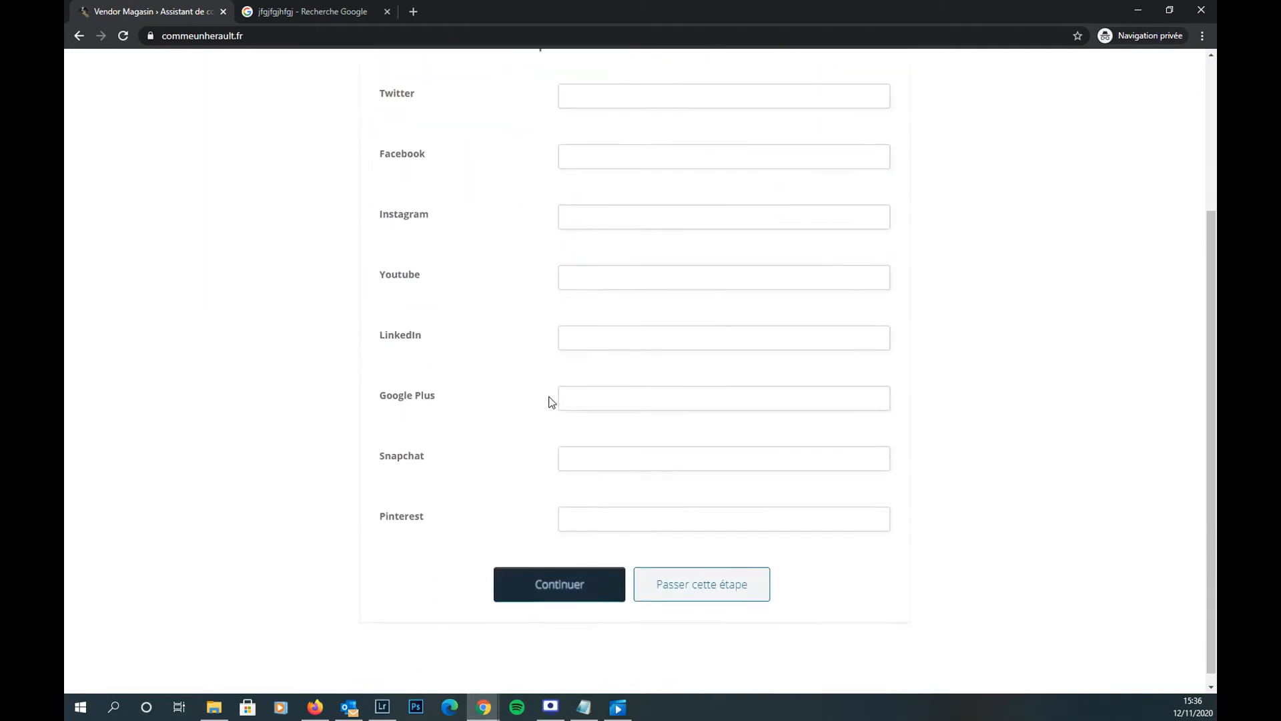
pyautogui.click(556, 575)
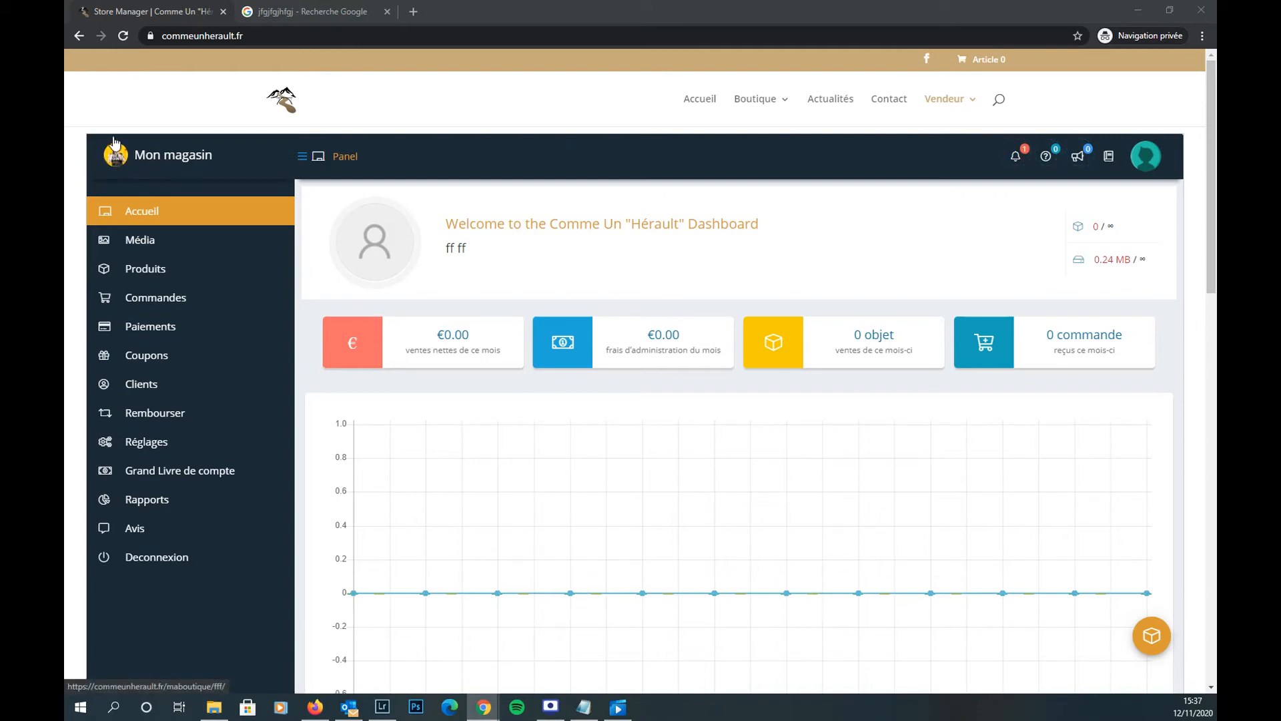
pyautogui.click(1016, 160)
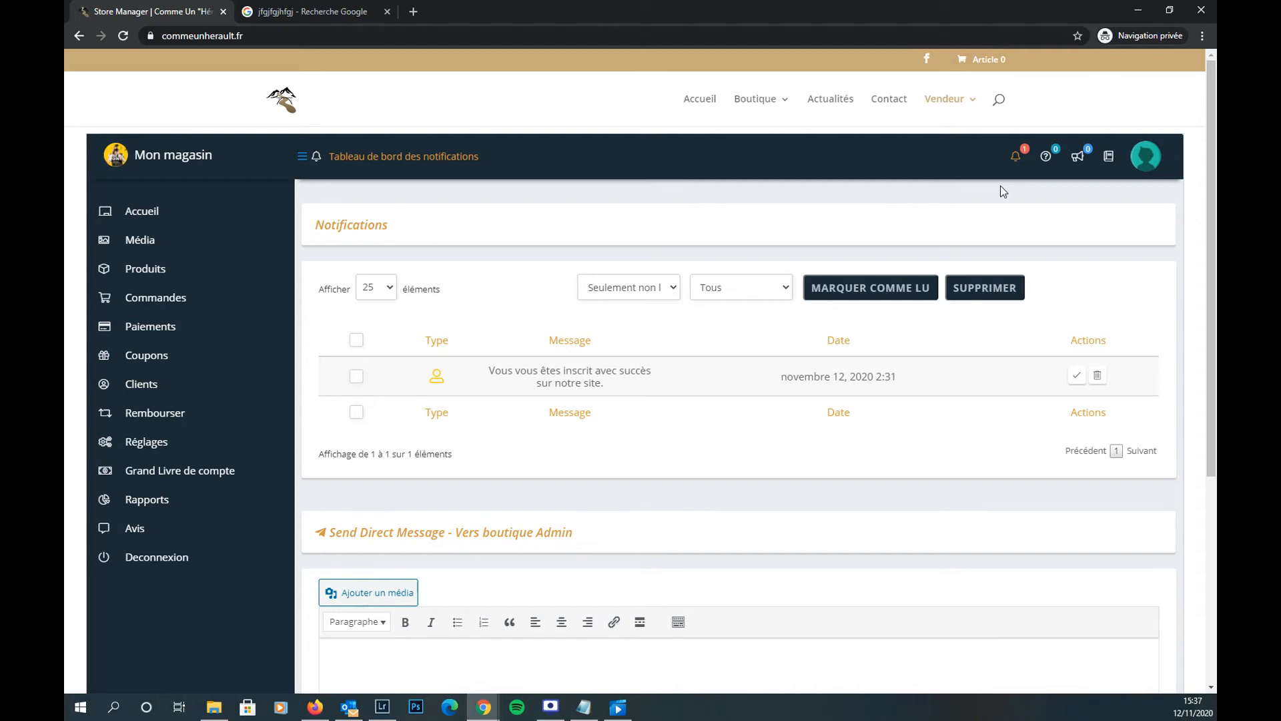
pyautogui.click(148, 212)
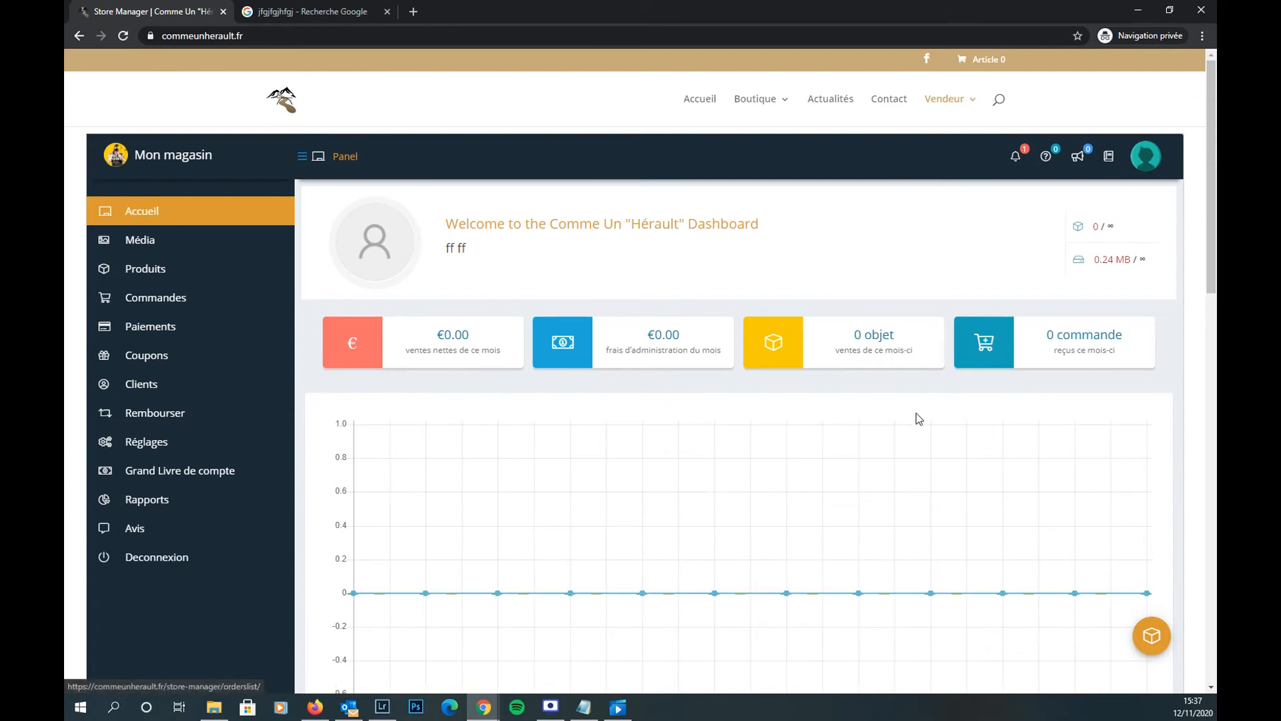
pyautogui.scroll(-9, 859, 429)
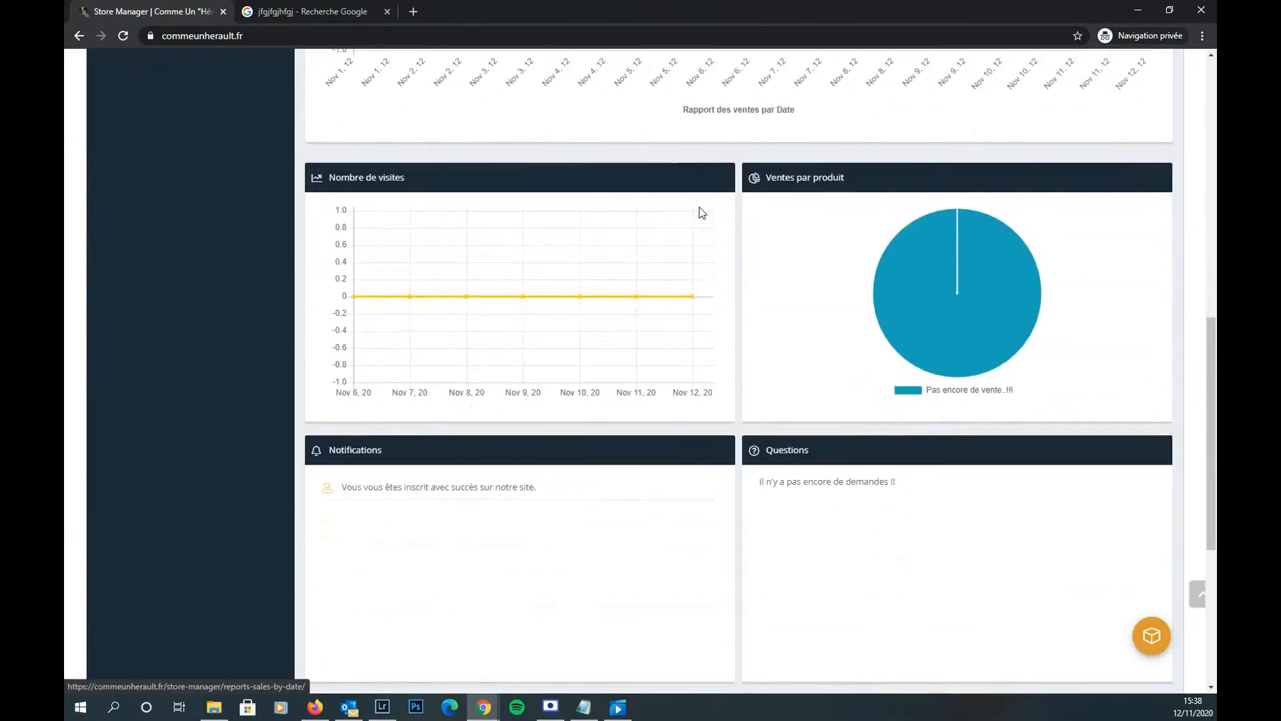
pyautogui.scroll(-3, 592, 334)
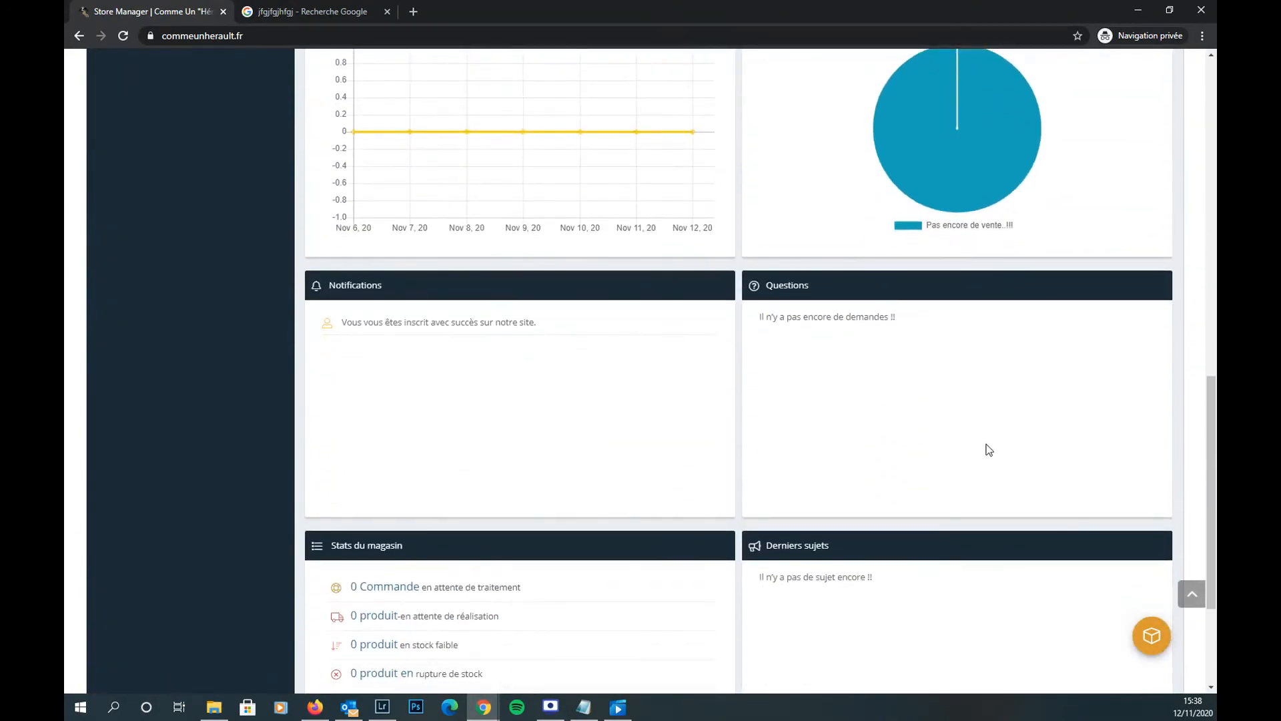
pyautogui.scroll(-3, 853, 421)
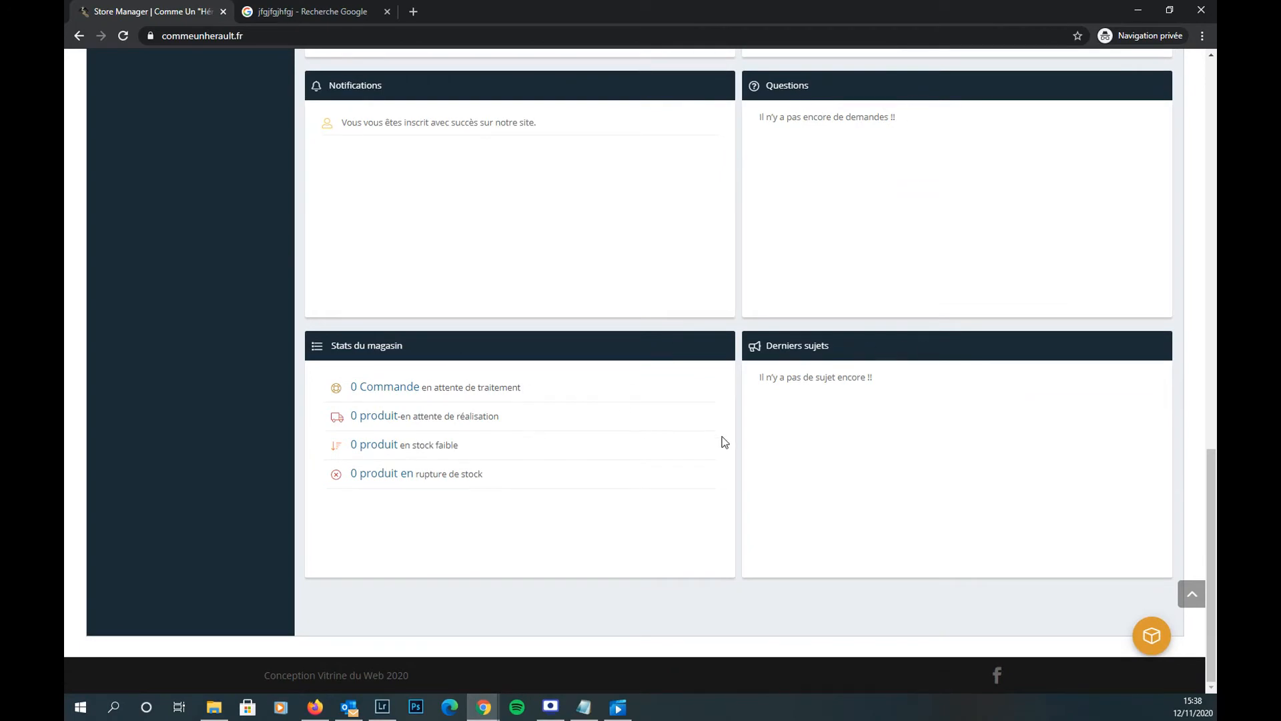
pyautogui.scroll(7, 729, 455)
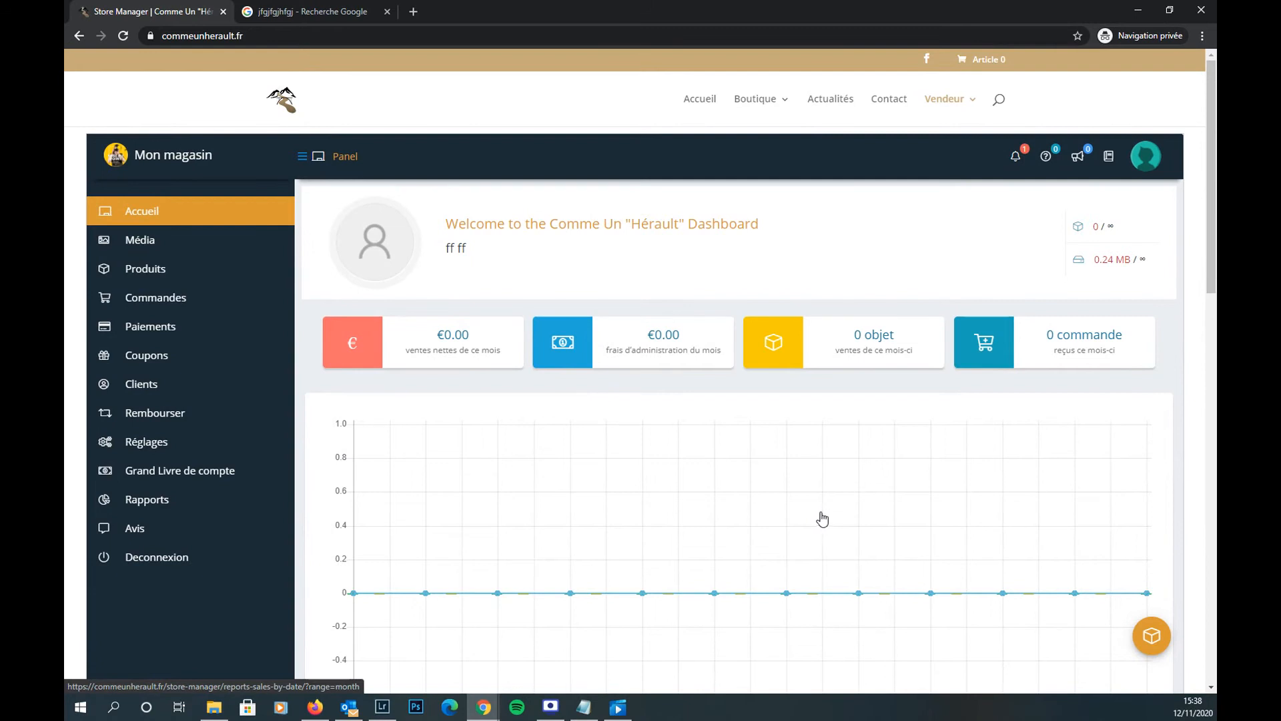
# Step: Open the store's Média manager showing Chemin croix gignac and Capture (0.24 MB total)
pyautogui.click(150, 242)
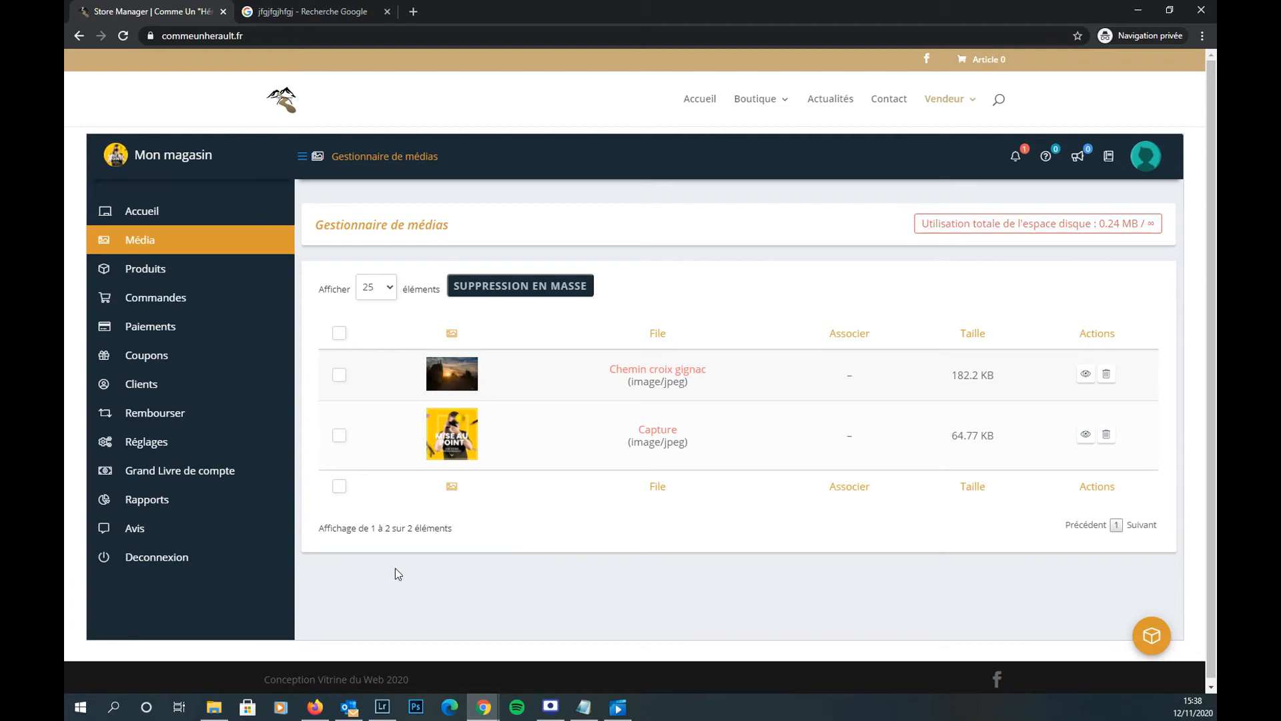
pyautogui.moveTo(175, 270)
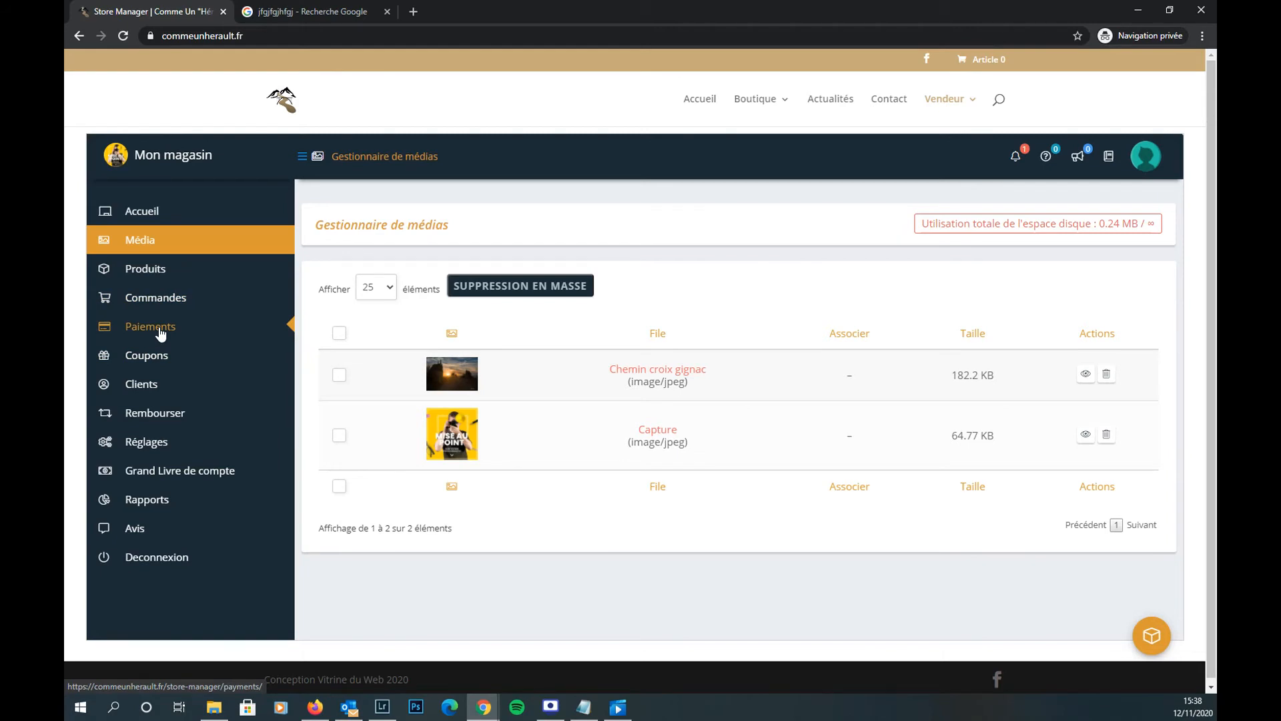
pyautogui.moveTo(153, 359)
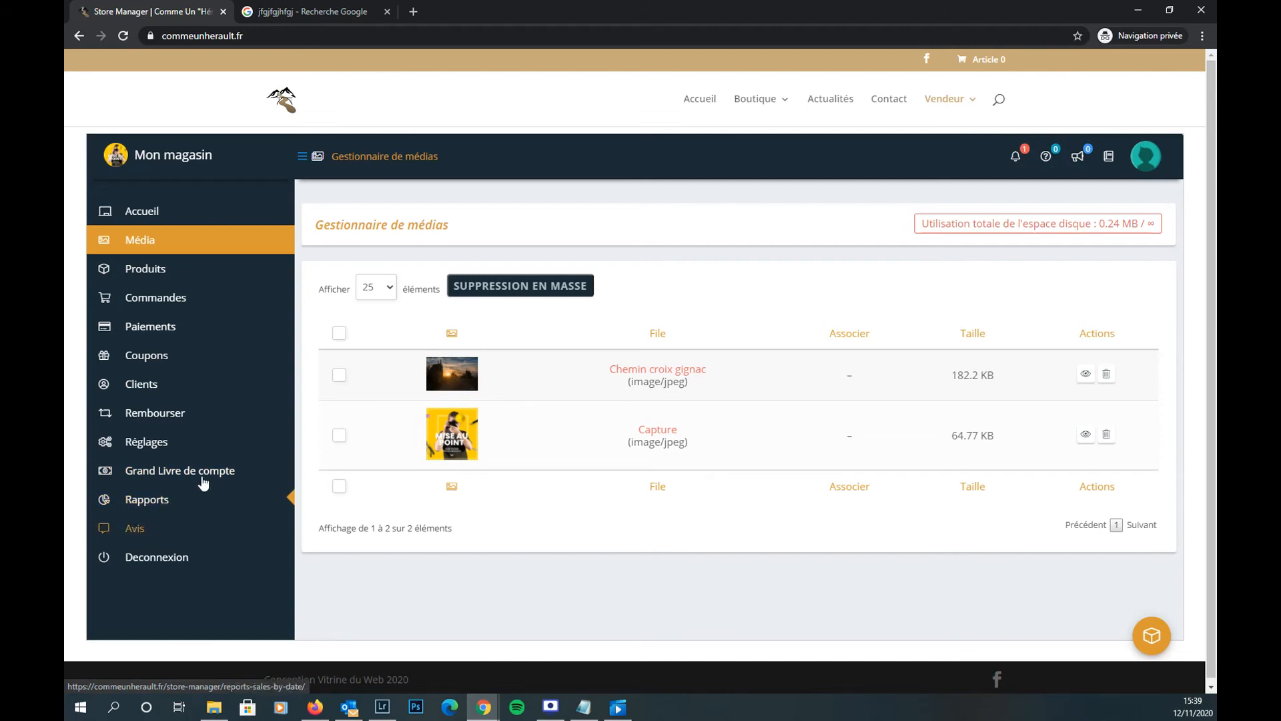
# Step: Show the Livraison tab of store settings, where zone France2 lists no shipping method
pyautogui.click(146, 443)
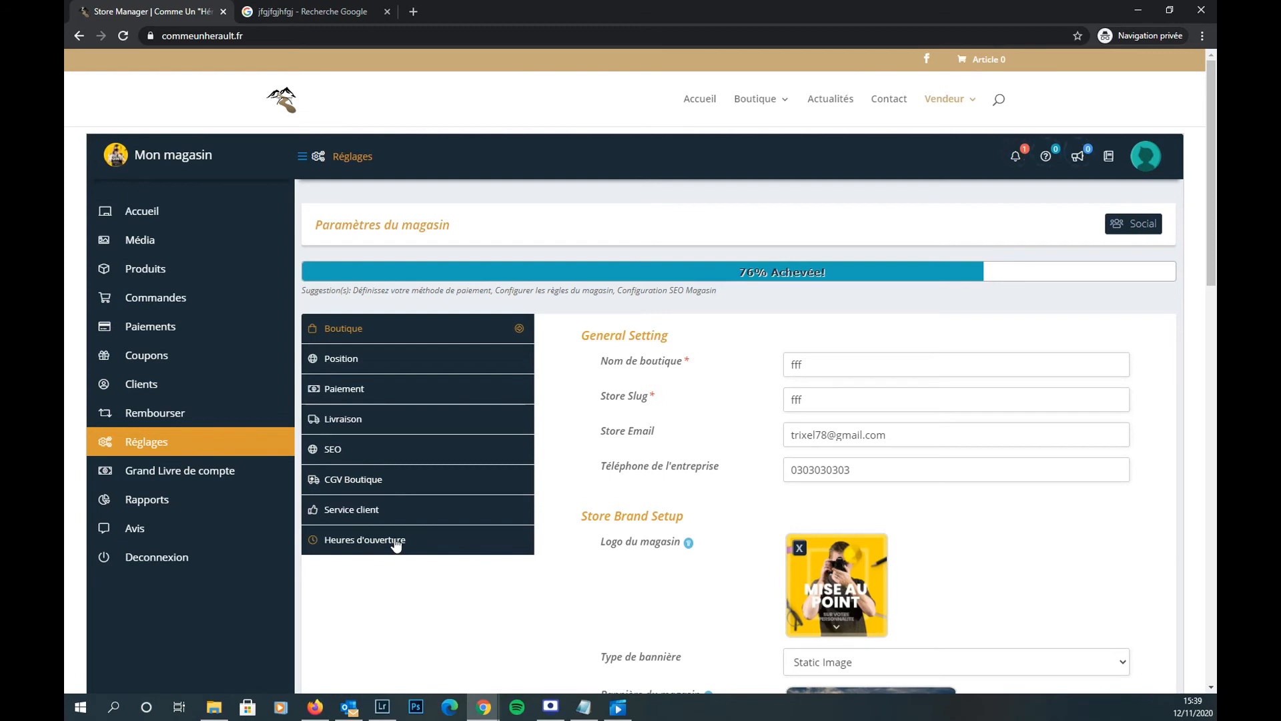
pyautogui.click(348, 422)
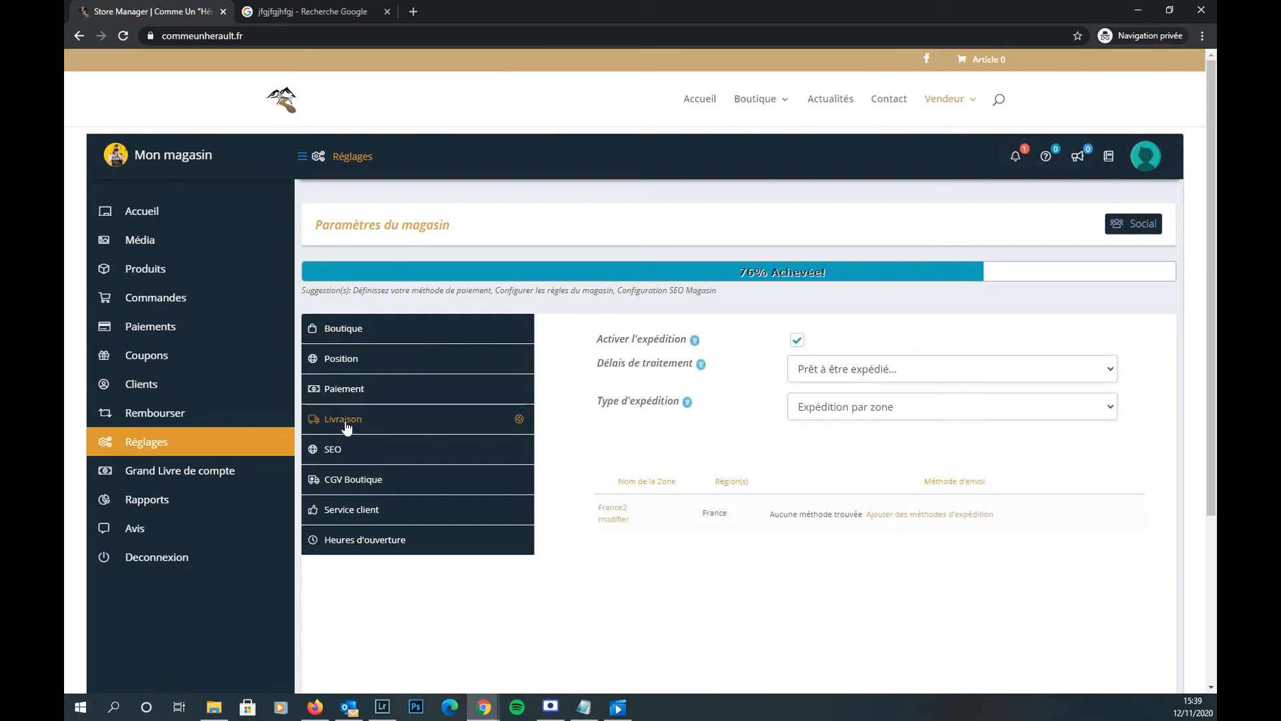
pyautogui.scroll(-2, 868, 417)
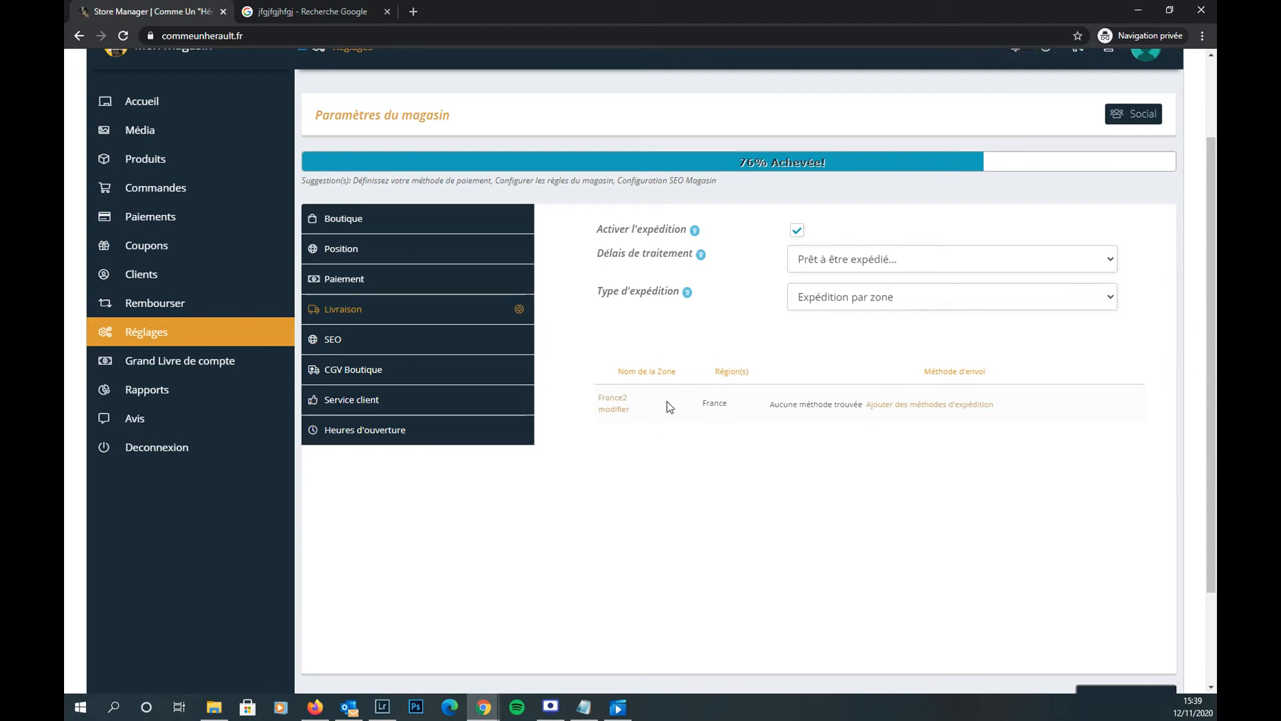
pyautogui.moveTo(768, 404); pyautogui.dragTo(859, 403)
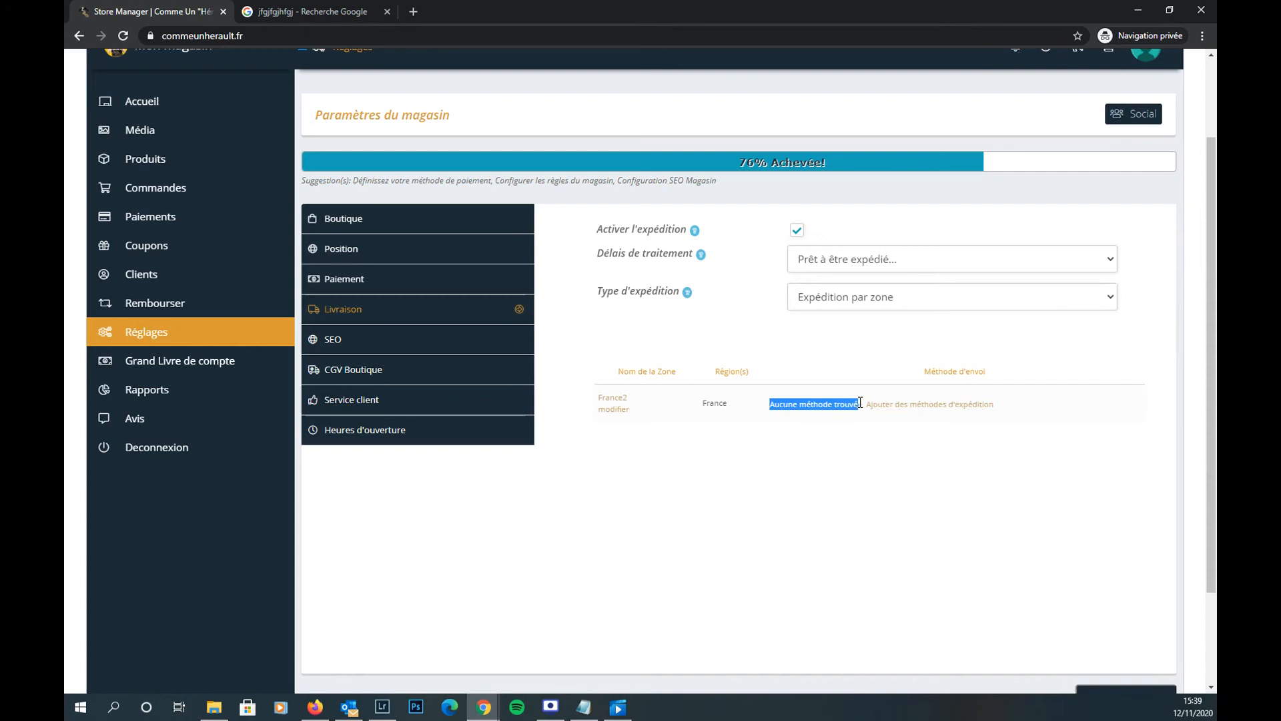
pyautogui.click(891, 426)
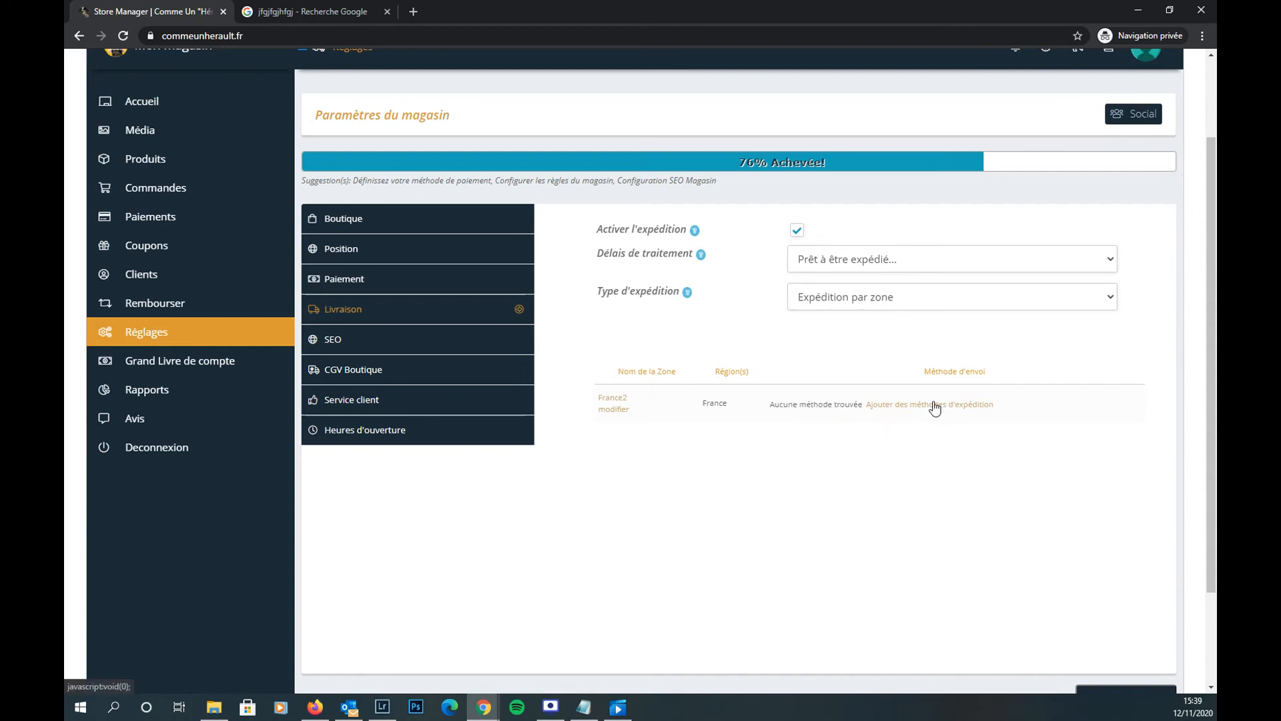
# Step: Add an enabled Forfait flat-rate shipping method to zone France2
pyautogui.click(906, 408)
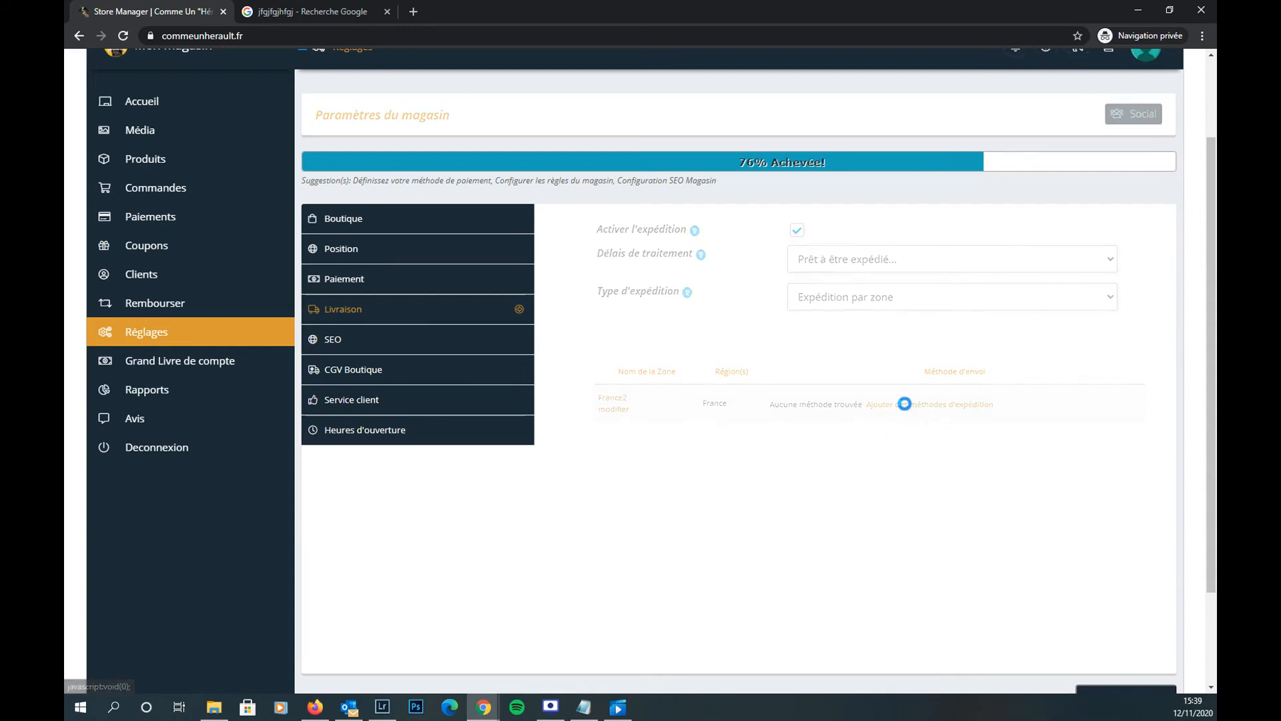
pyautogui.scroll(-2, 856, 407)
pyautogui.scroll(-1, 871, 412)
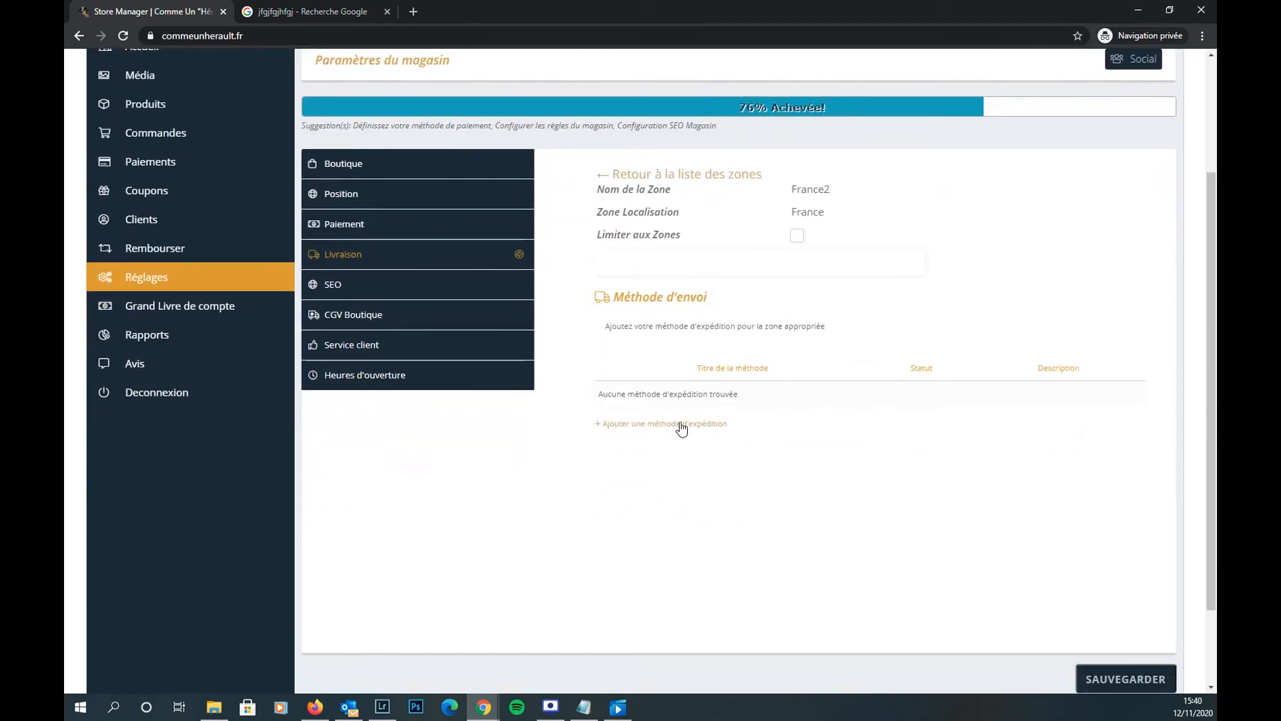
pyautogui.click(658, 424)
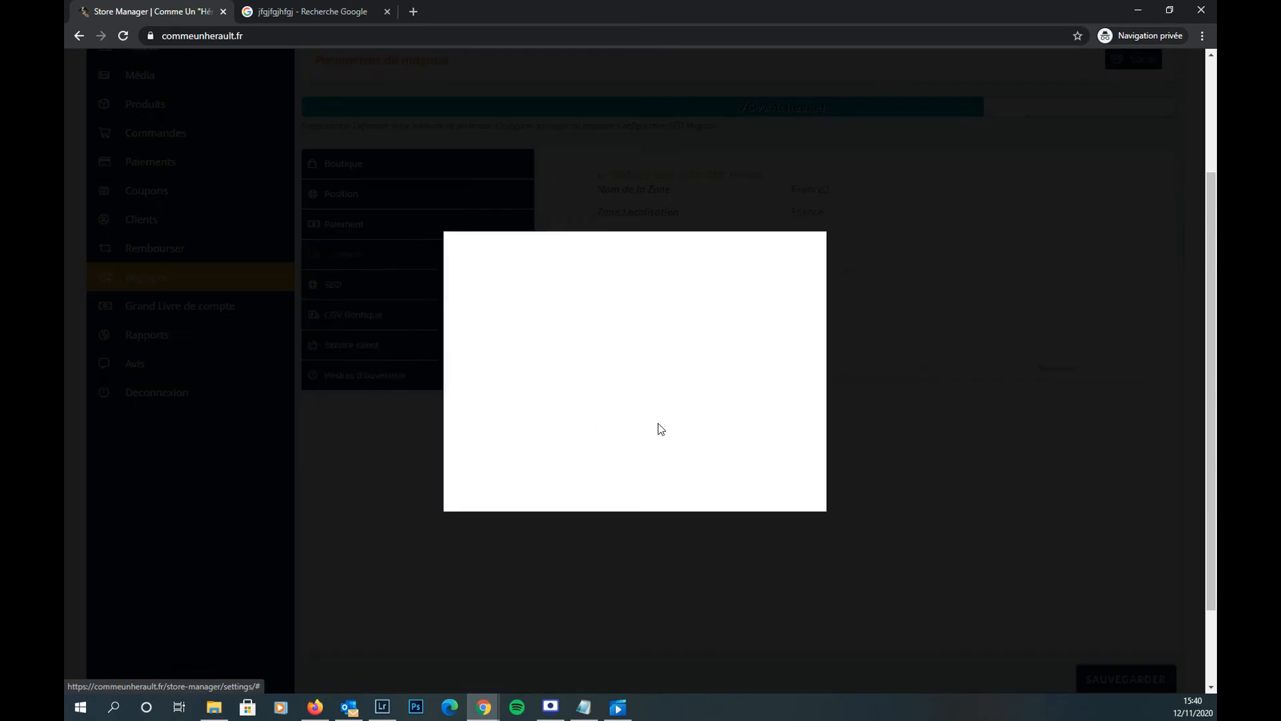
pyautogui.click(659, 390)
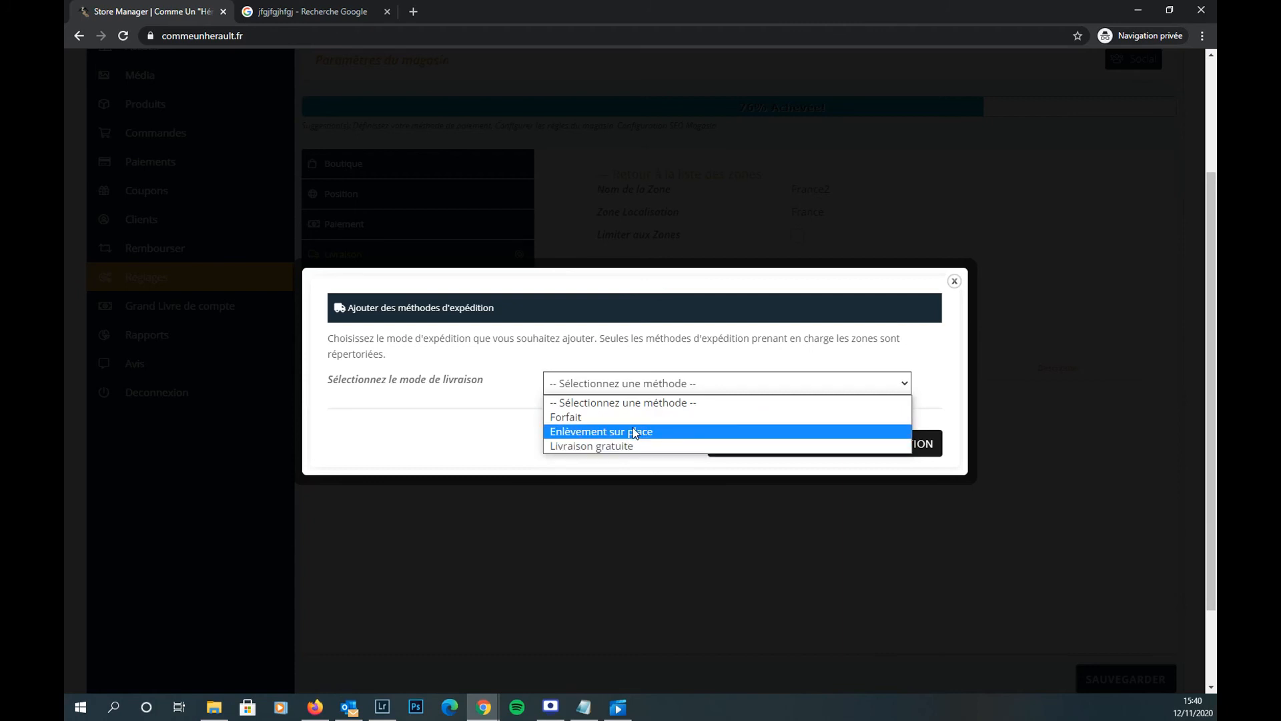
pyautogui.click(588, 419)
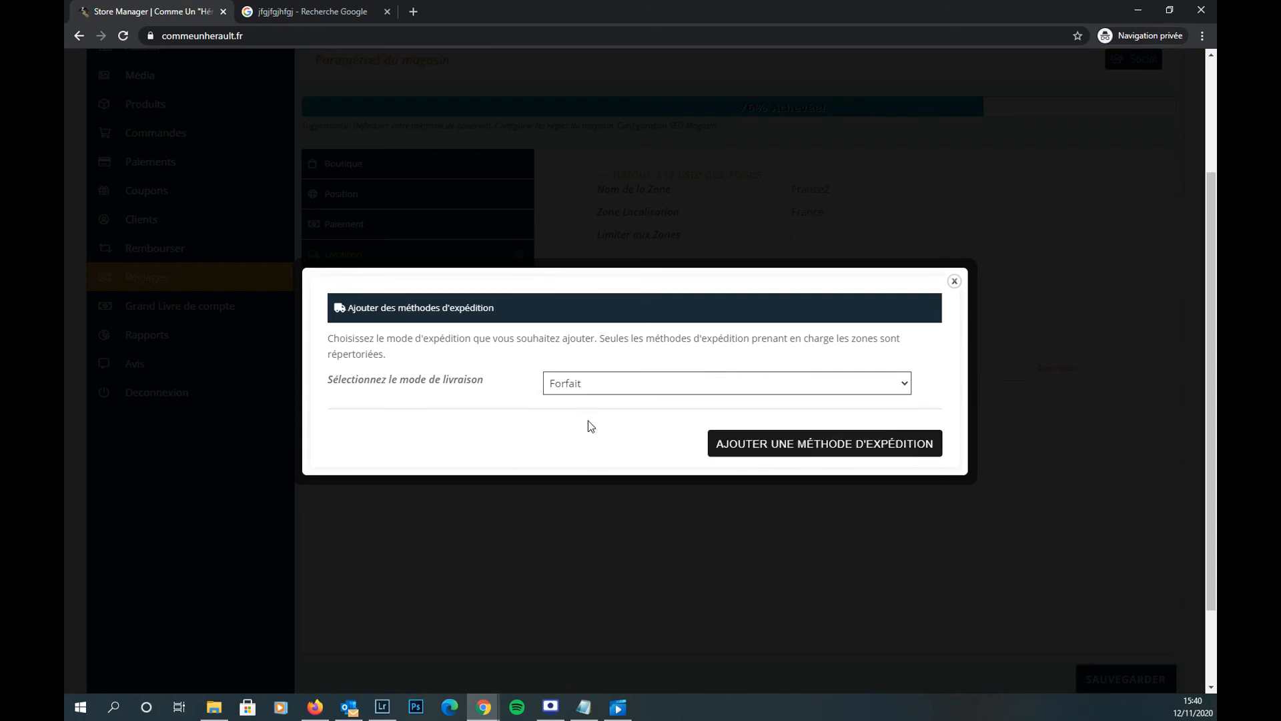
pyautogui.click(804, 441)
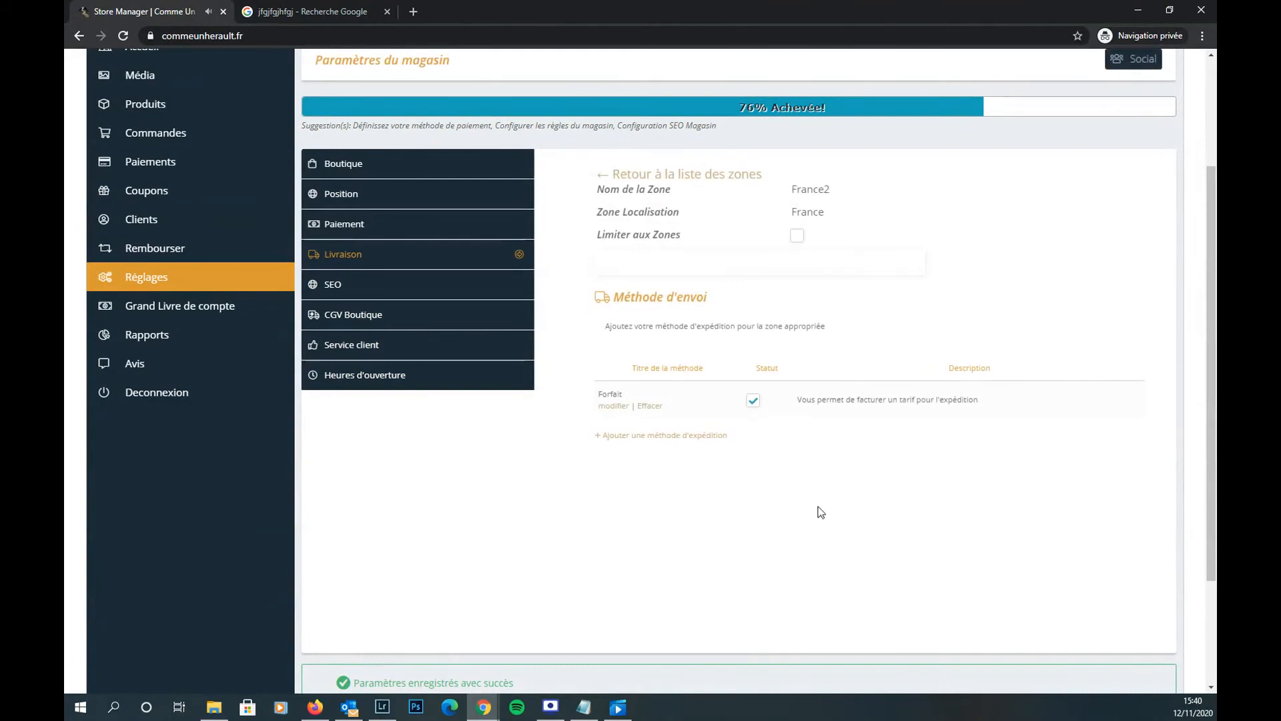
# Step: Change the Forfait method's cost to 10 and save its settings
pyautogui.click(612, 407)
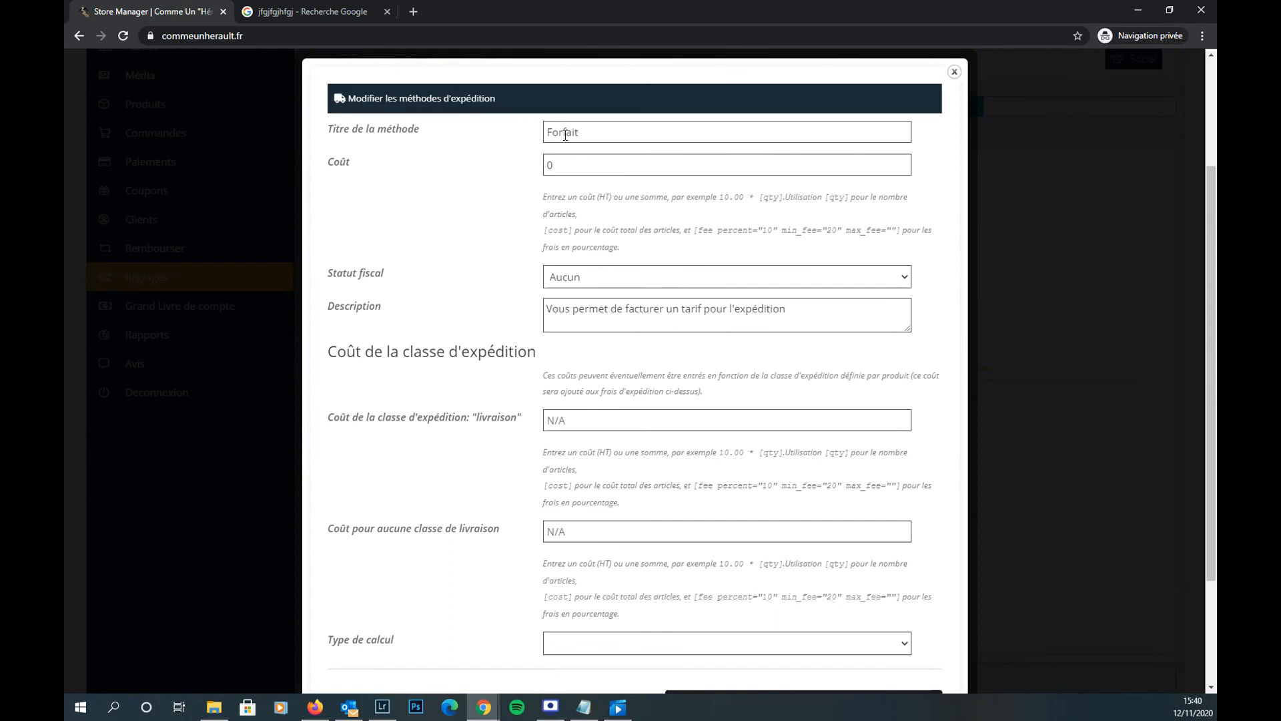
pyautogui.doubleClick(594, 170)
pyautogui.write('10')
pyautogui.scroll(-2, 468, 316)
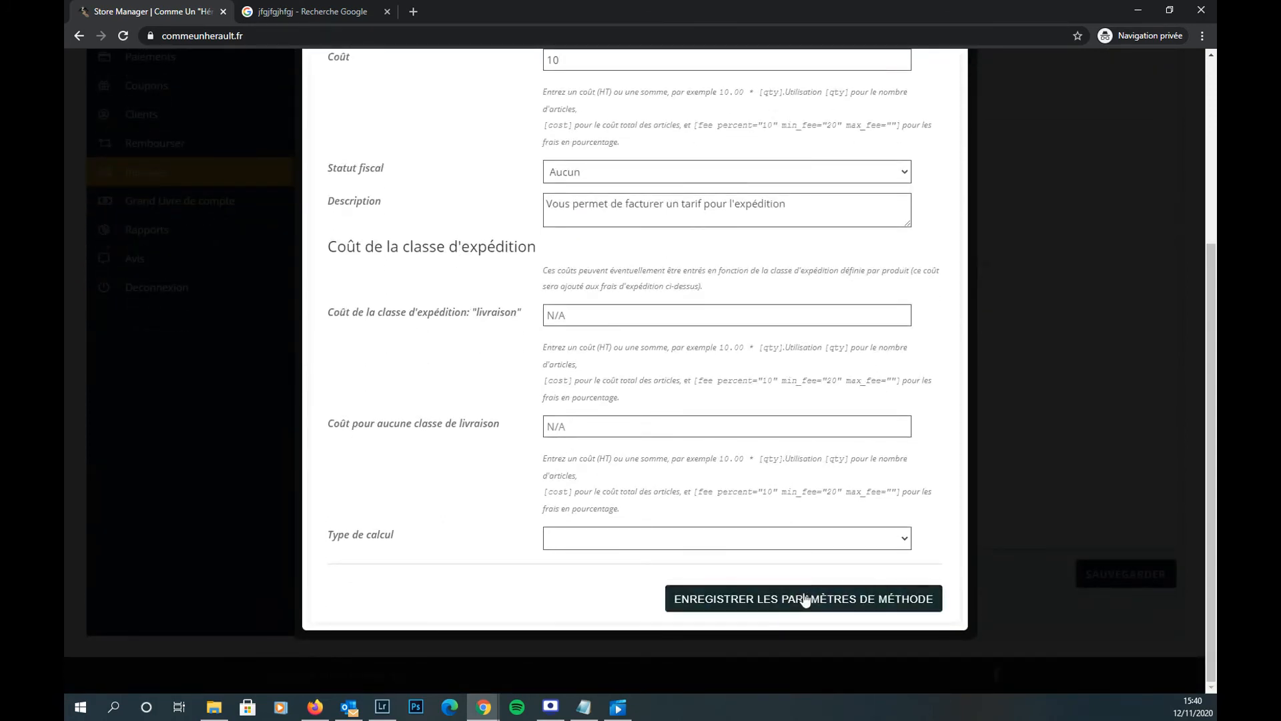
pyautogui.click(777, 599)
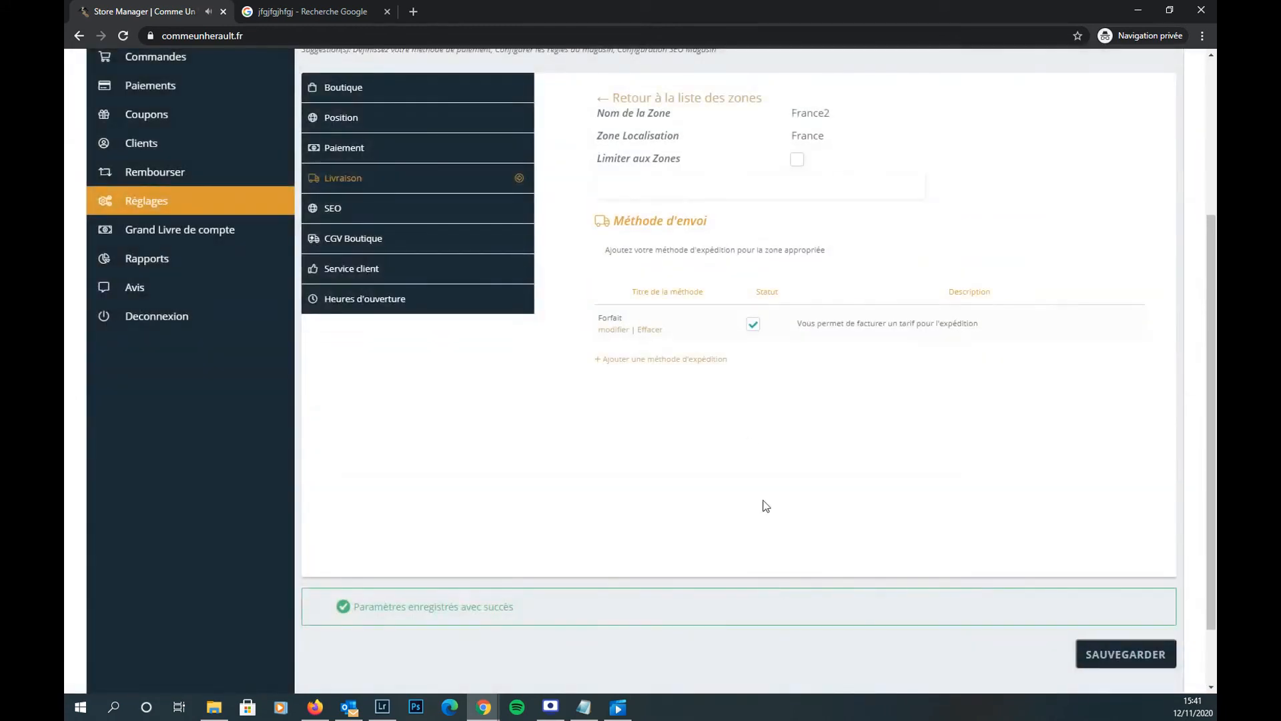
# Step: Add a Livraison gratuite free-shipping method to zone France2
pyautogui.click(652, 360)
pyautogui.click(635, 387)
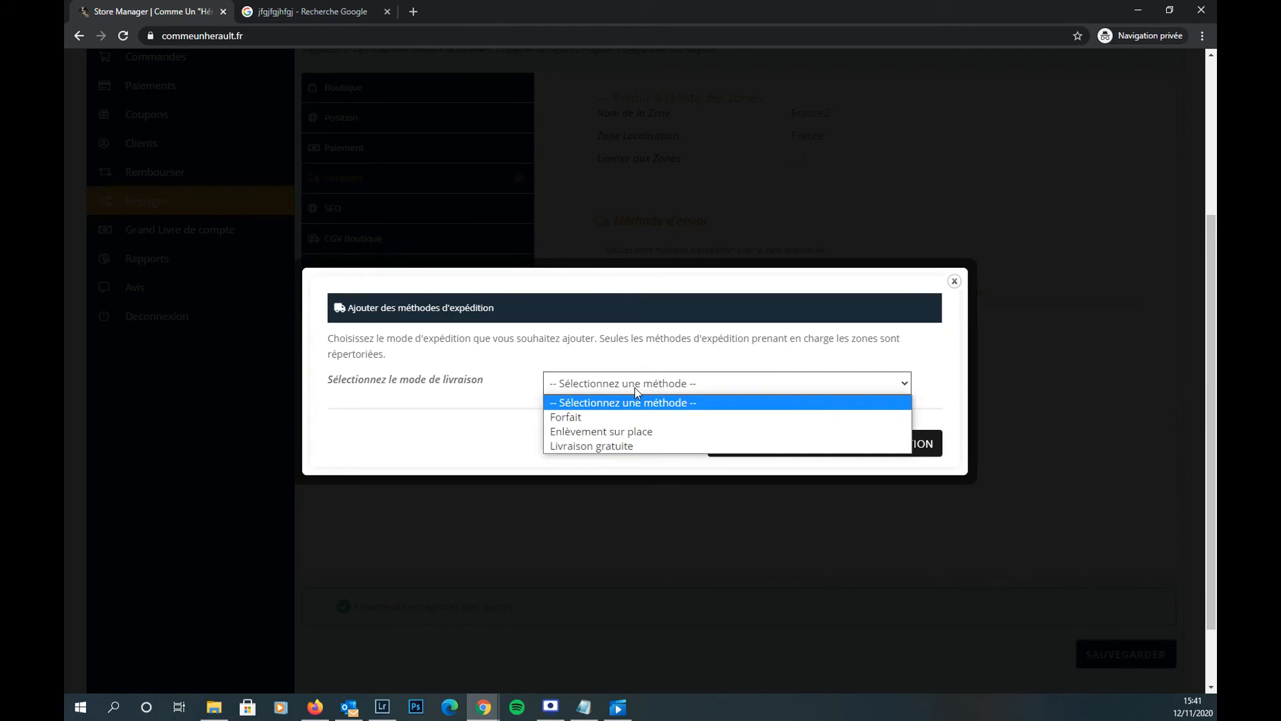
pyautogui.click(639, 446)
pyautogui.click(804, 438)
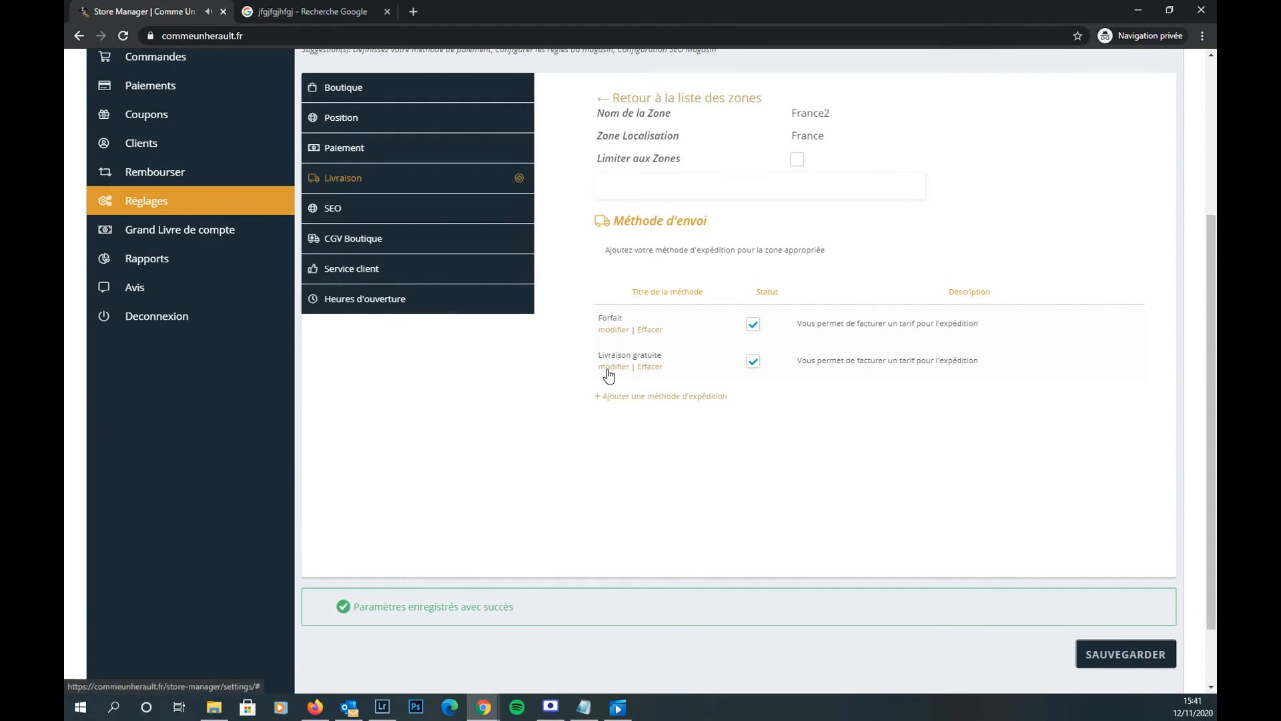
# Step: Set the free shipping minimum order amount to 200 and save
pyautogui.click(609, 374)
pyautogui.moveTo(327, 343); pyautogui.dragTo(415, 359)
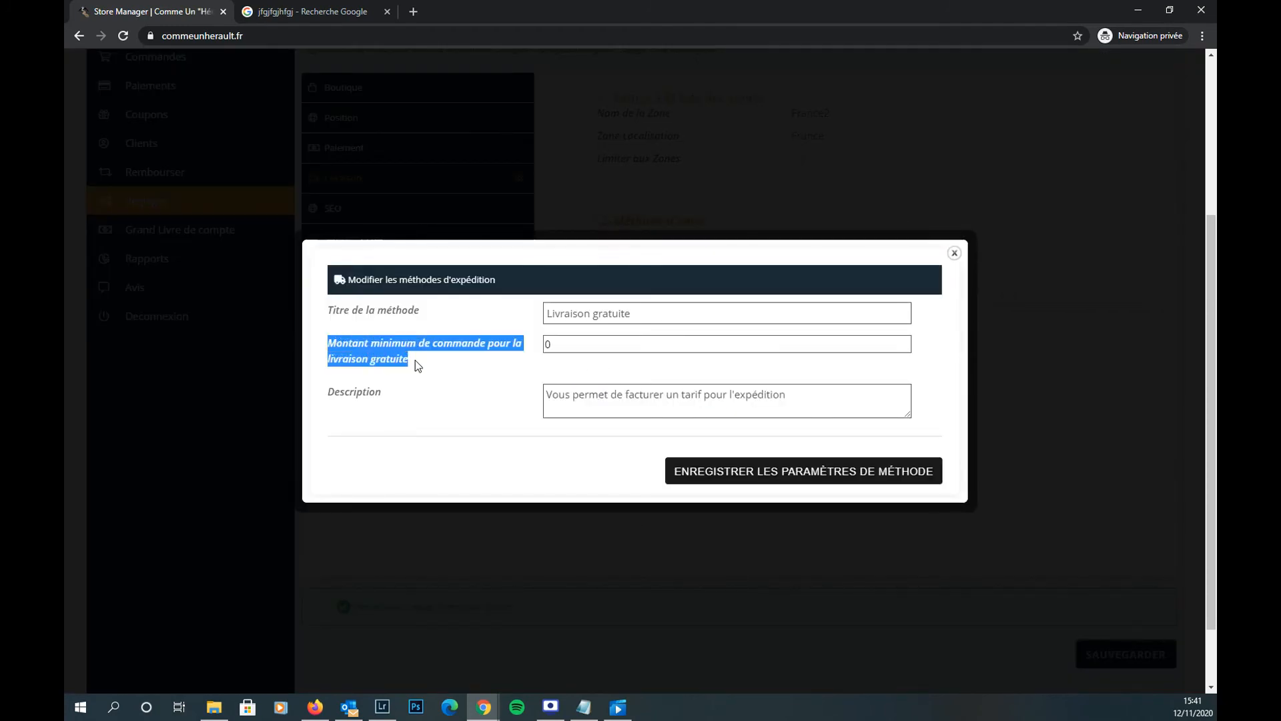
pyautogui.click(584, 344)
pyautogui.doubleClick(586, 346)
pyautogui.write('200')
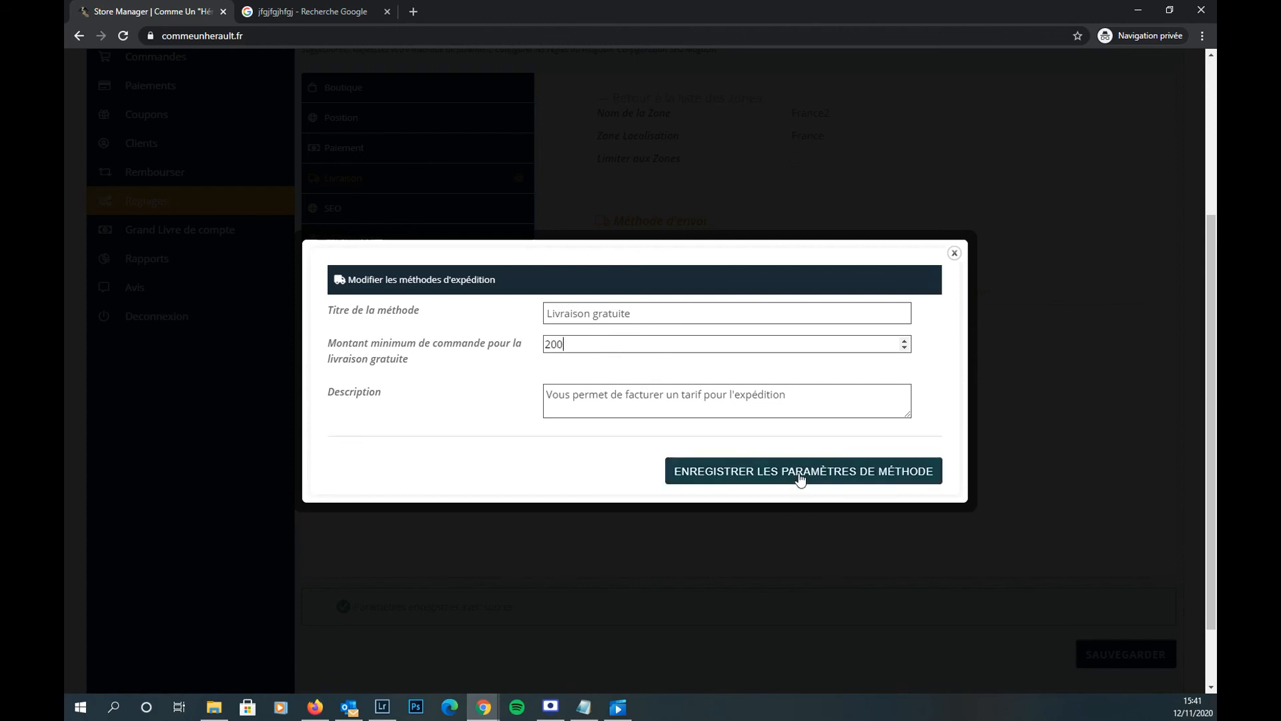
pyautogui.click(800, 478)
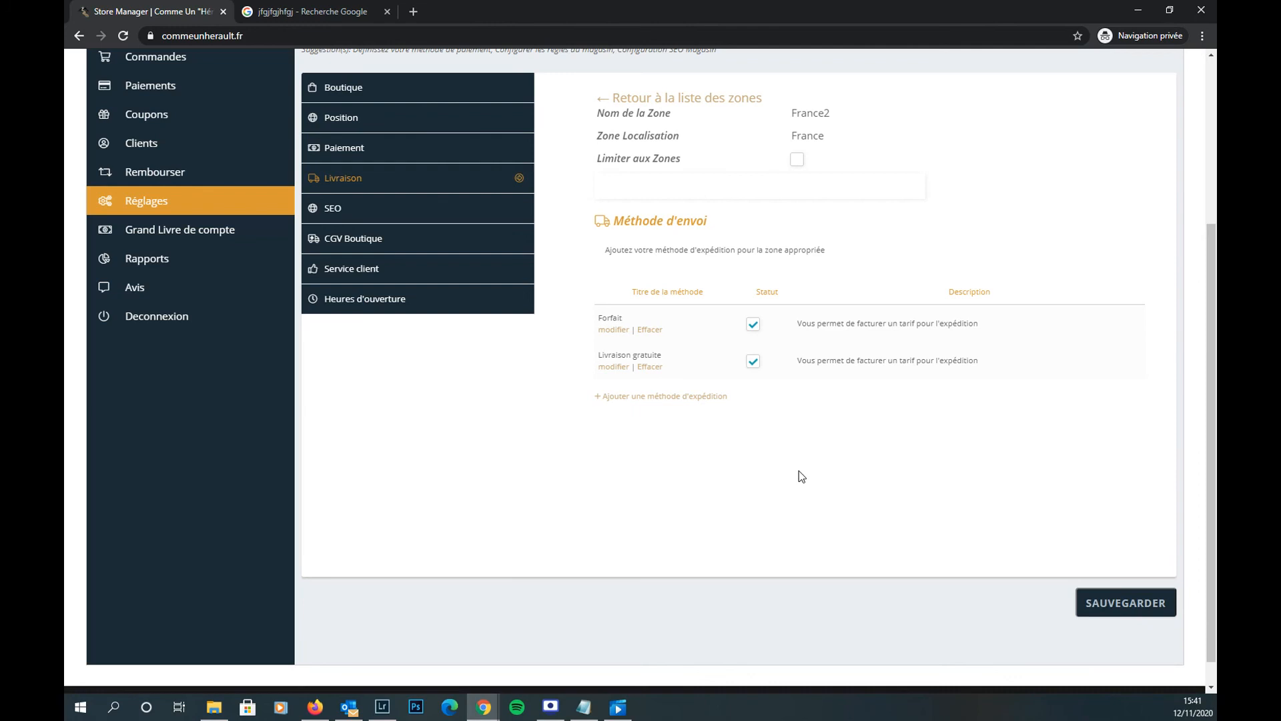
# Step: On the Paiement tab, make Stripe the preferred payment method and start Connect with Stripe
pyautogui.click(356, 153)
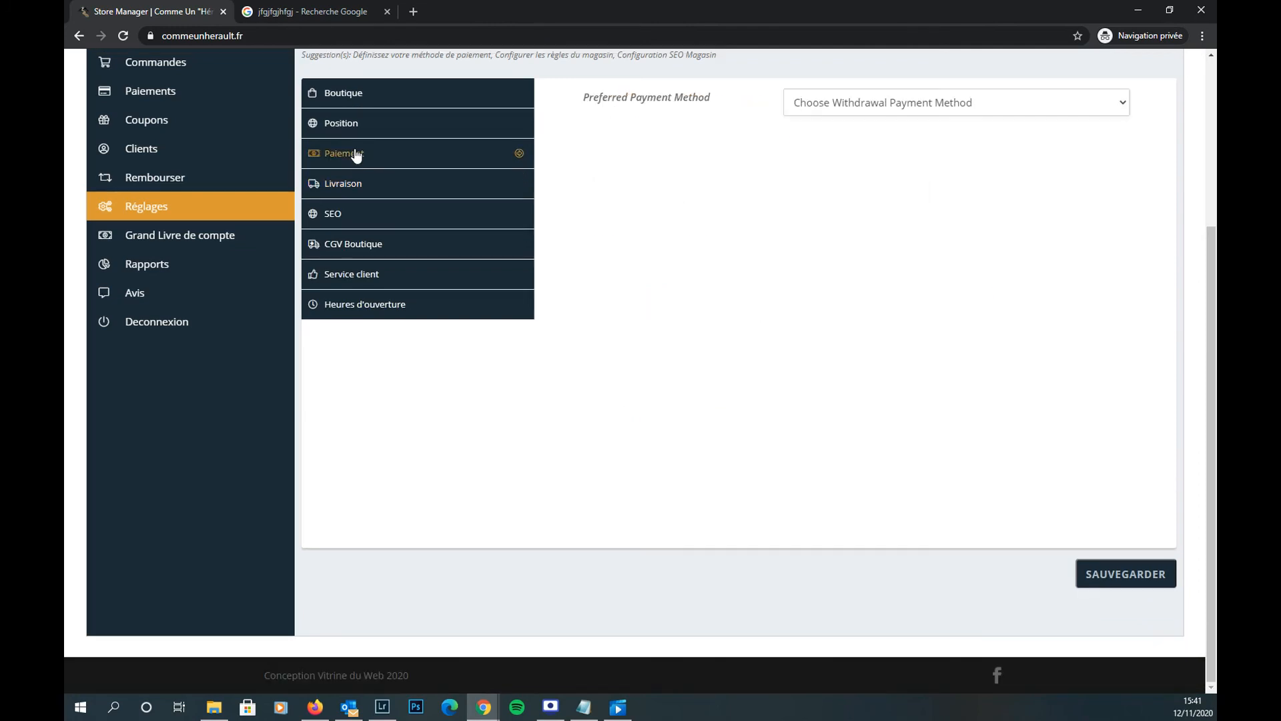
pyautogui.click(871, 102)
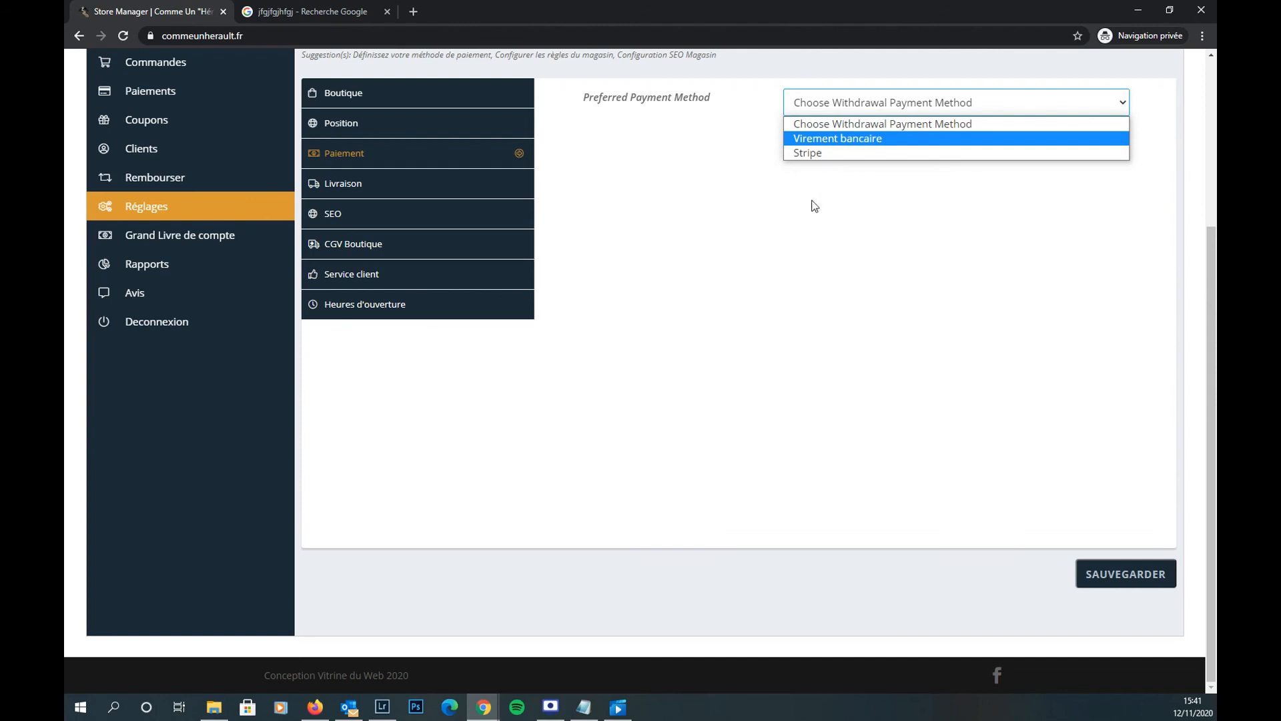
pyautogui.click(823, 154)
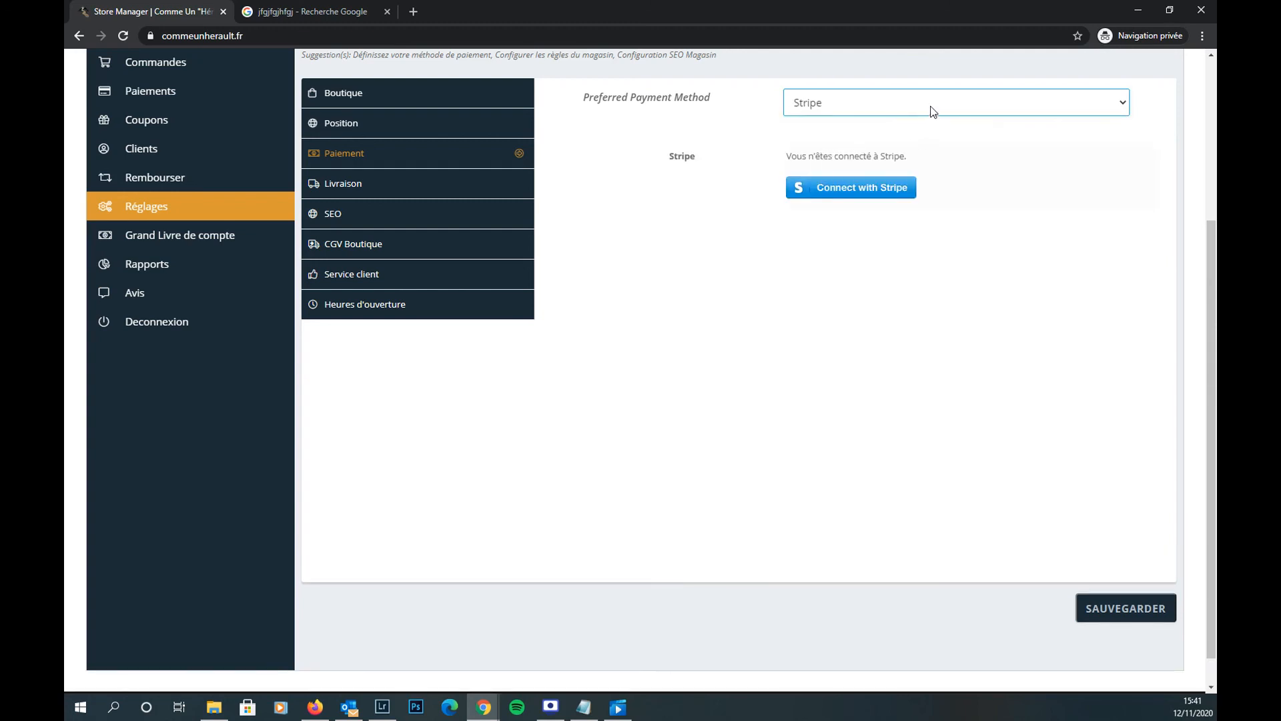
pyautogui.moveTo(785, 159); pyautogui.dragTo(931, 157)
pyautogui.click(948, 319)
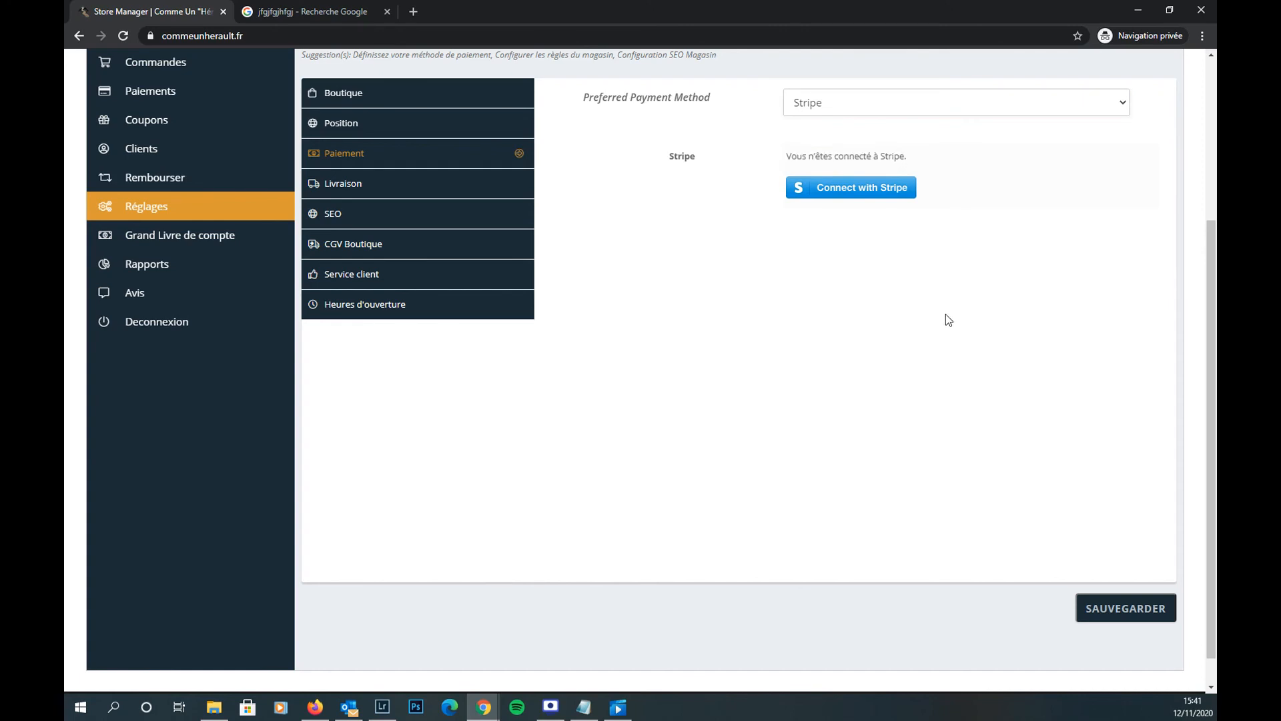
pyautogui.click(852, 189)
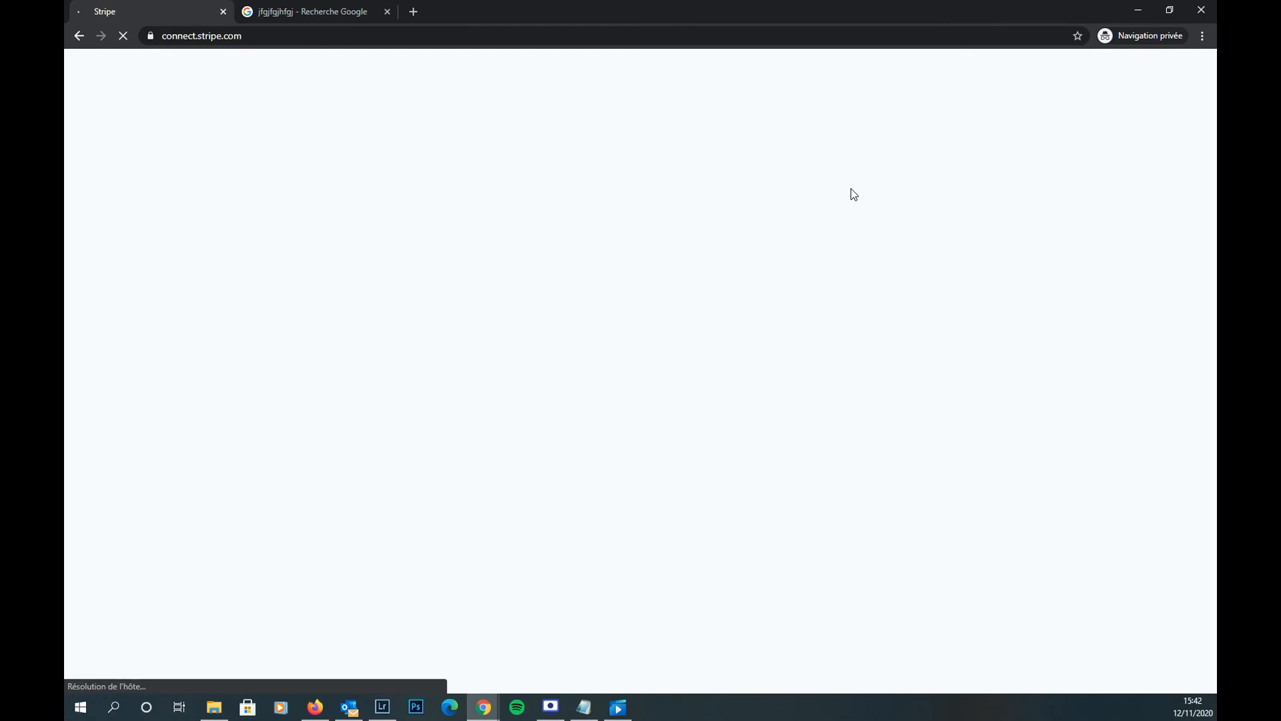
# Step: Register as Particulier ou entreprise individuelle and verify the mobile number with the SMS code
pyautogui.scroll(-1, 854, 200)
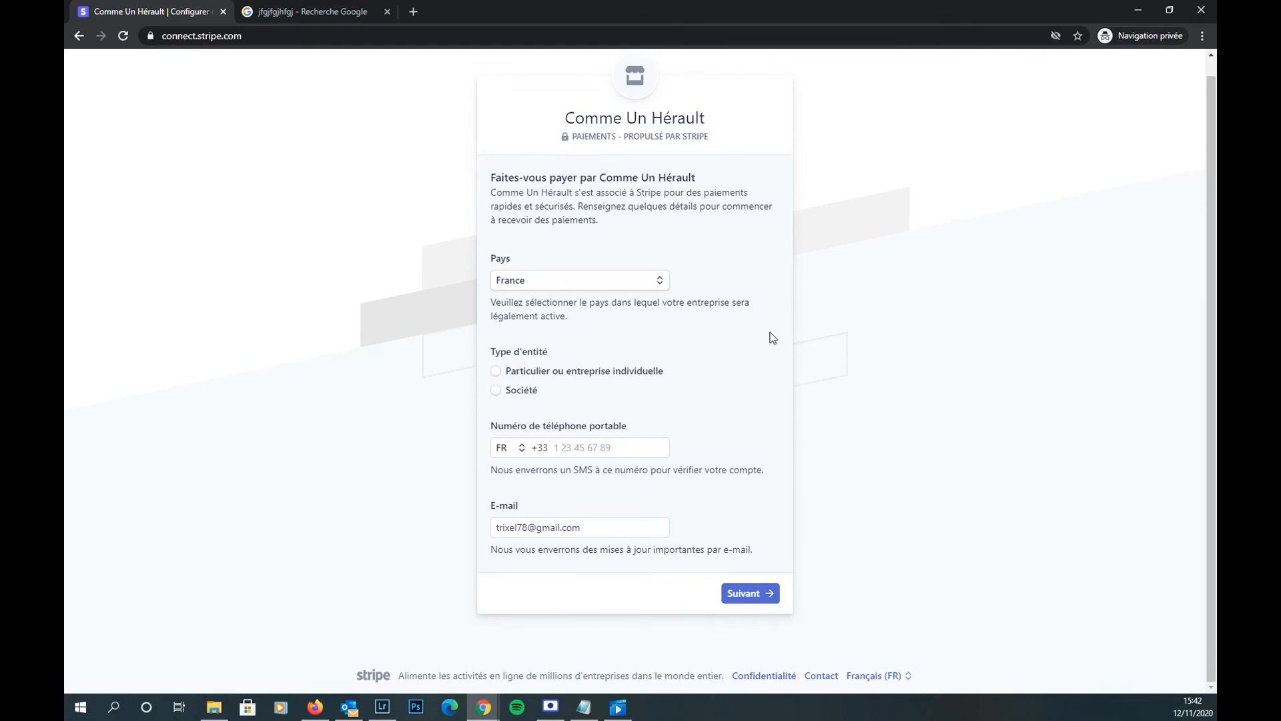
pyautogui.click(495, 371)
pyautogui.click(573, 445)
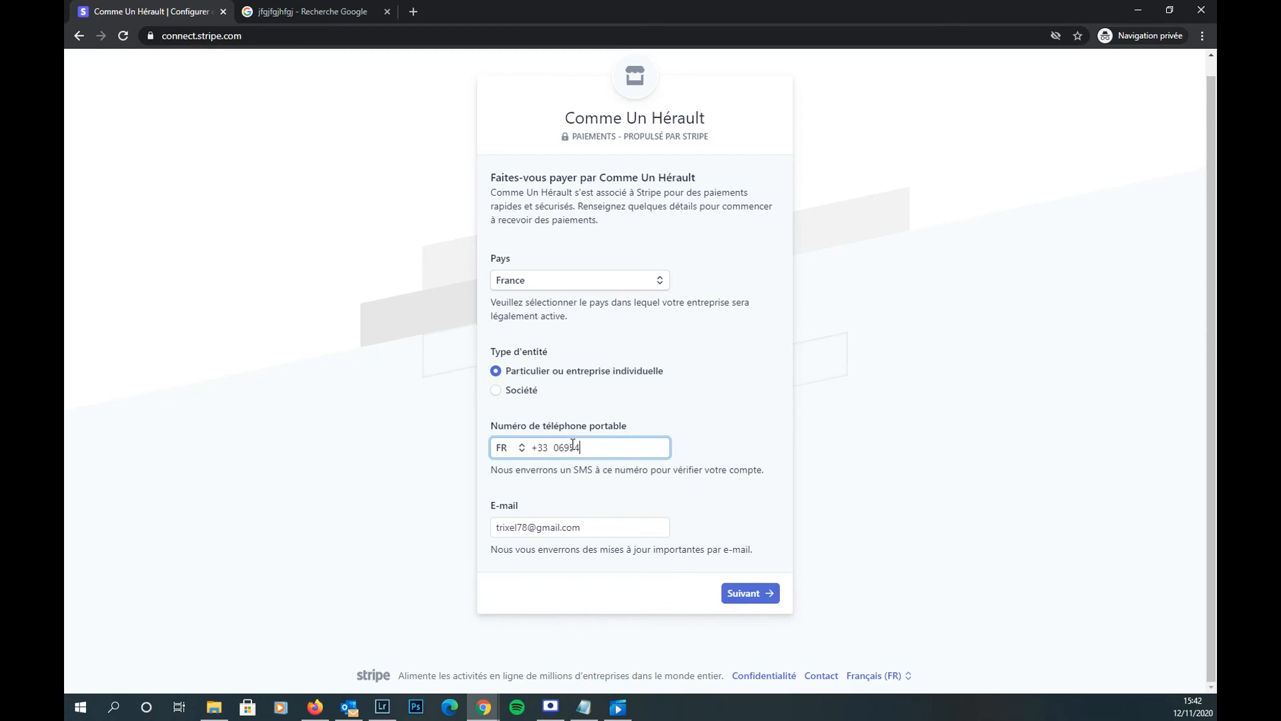
pyautogui.click(753, 601)
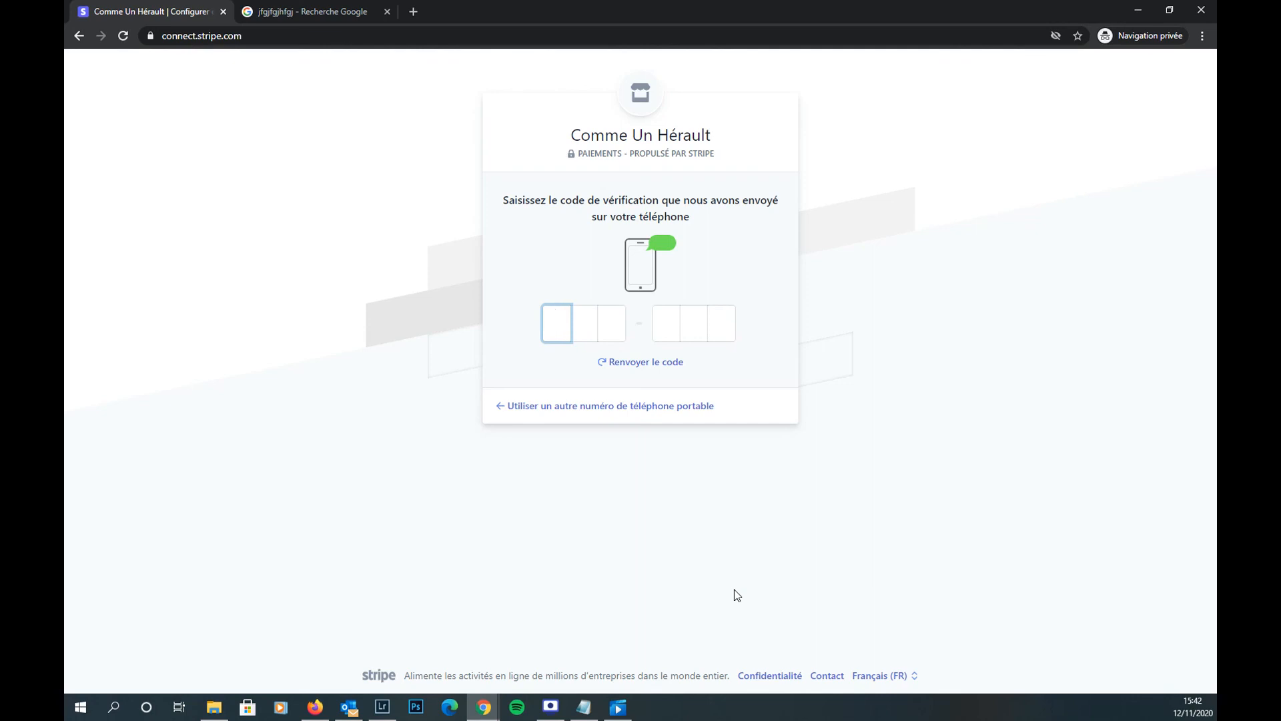
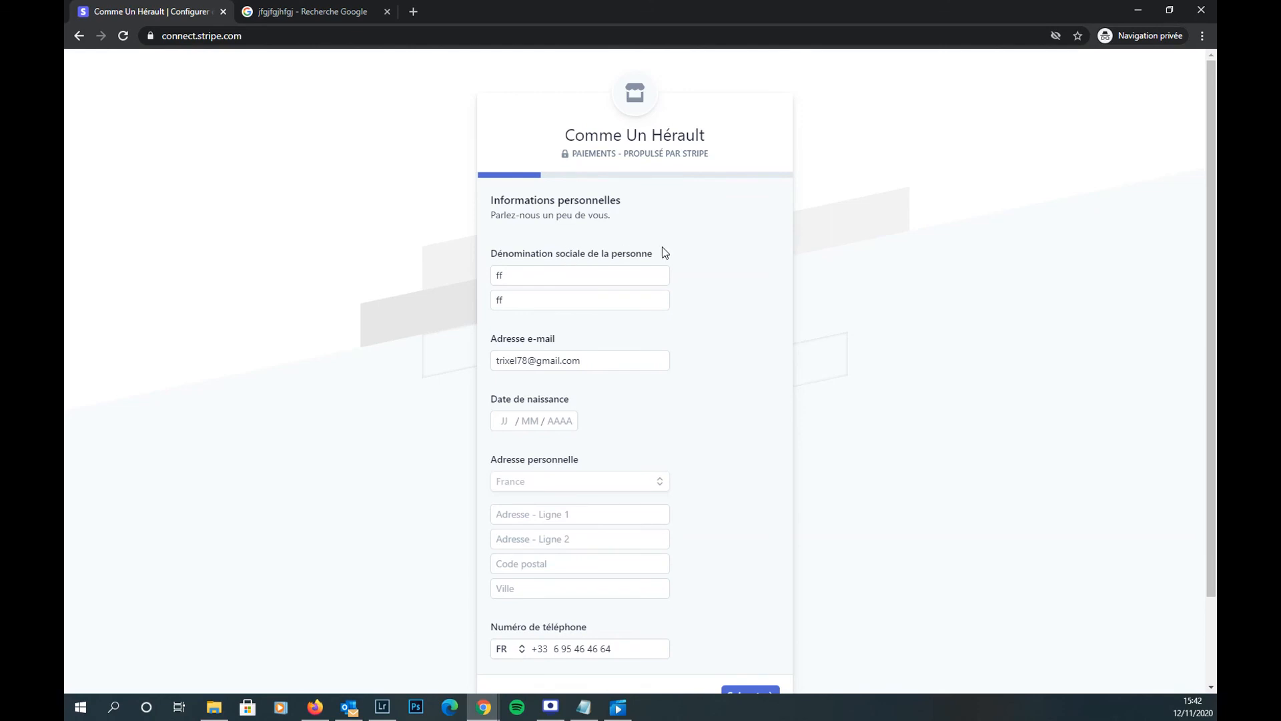
# Step: Fill in the date of birth, saved home address and mobile number, then submit
pyautogui.scroll(-2, 585, 303)
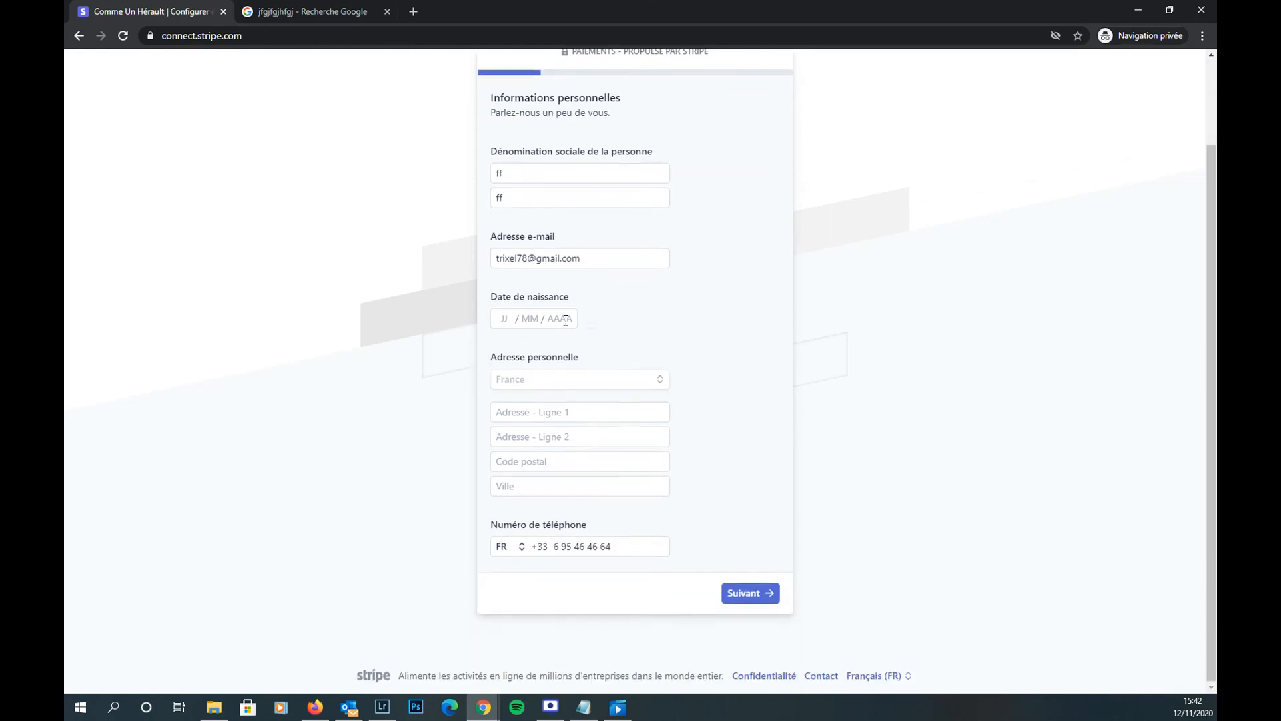
pyautogui.click(508, 319)
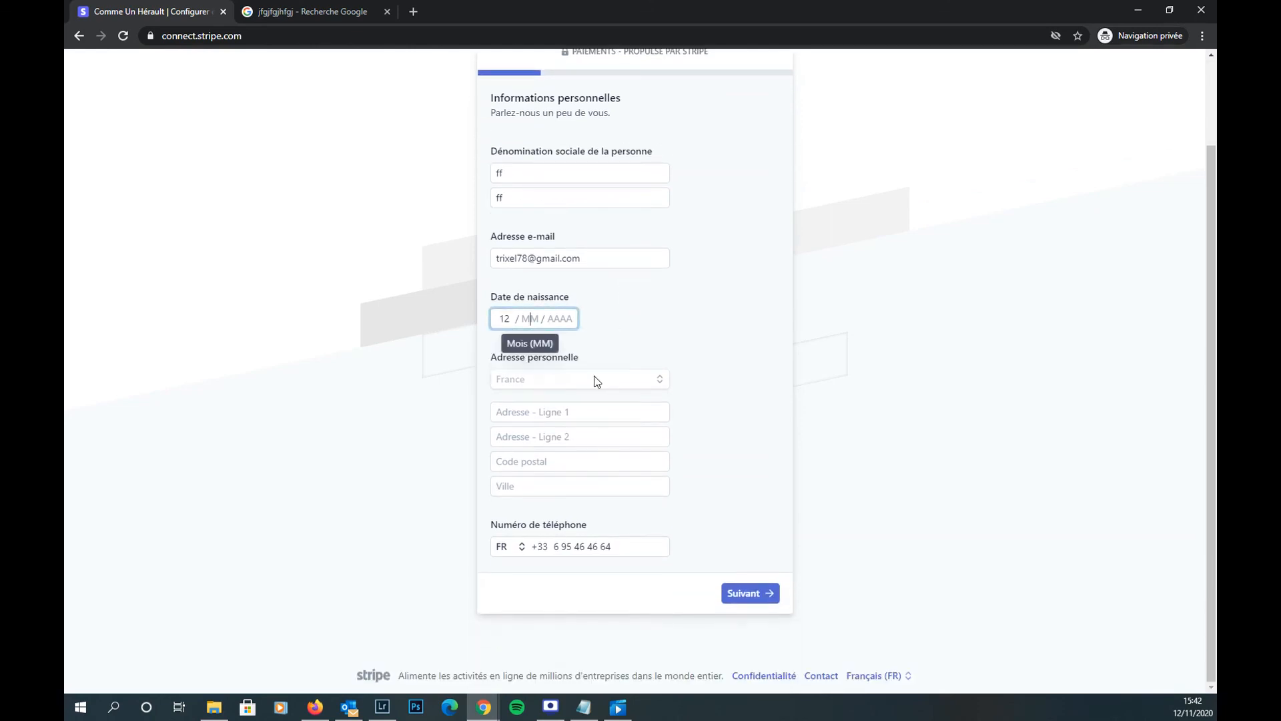
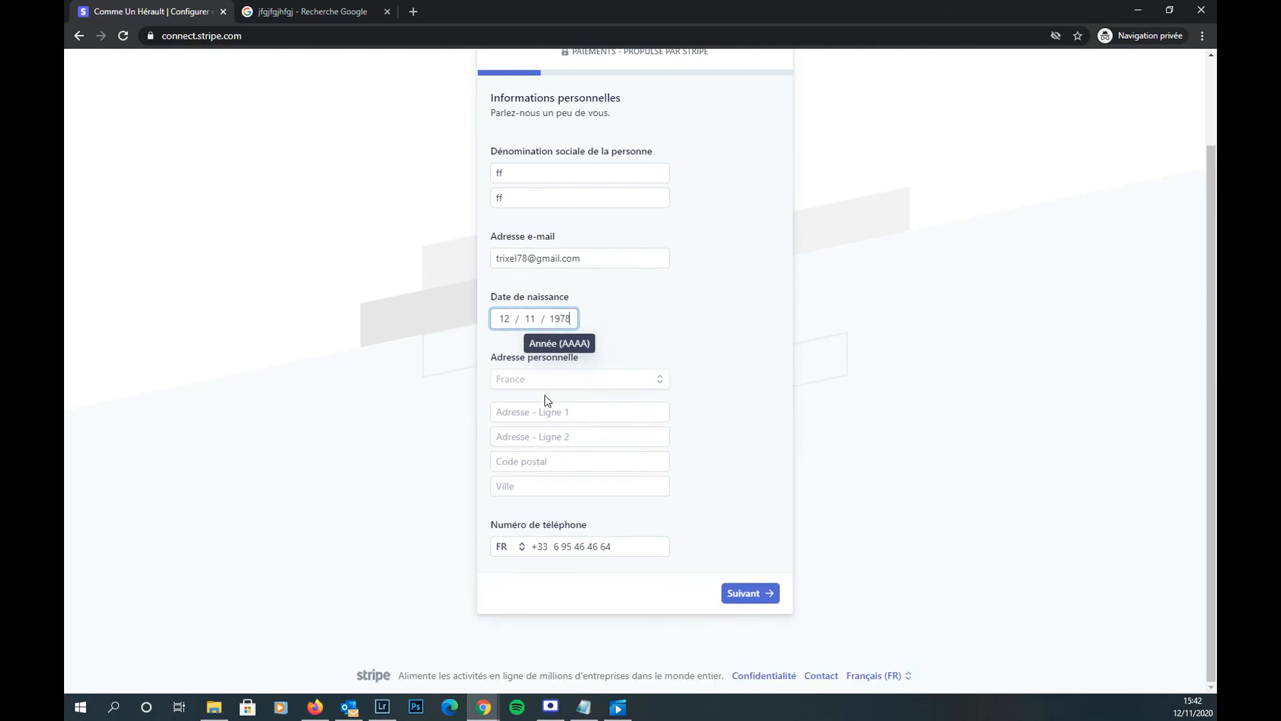
pyautogui.click(584, 378)
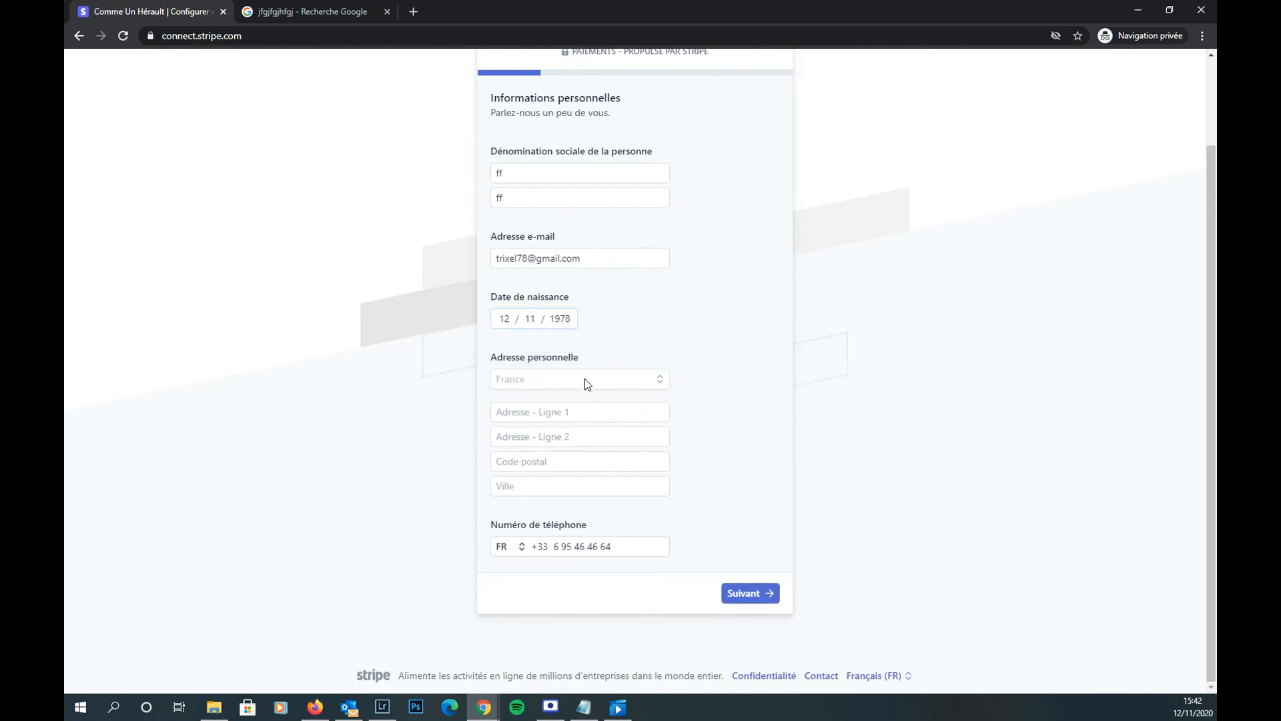
pyautogui.click(558, 412)
pyautogui.click(558, 444)
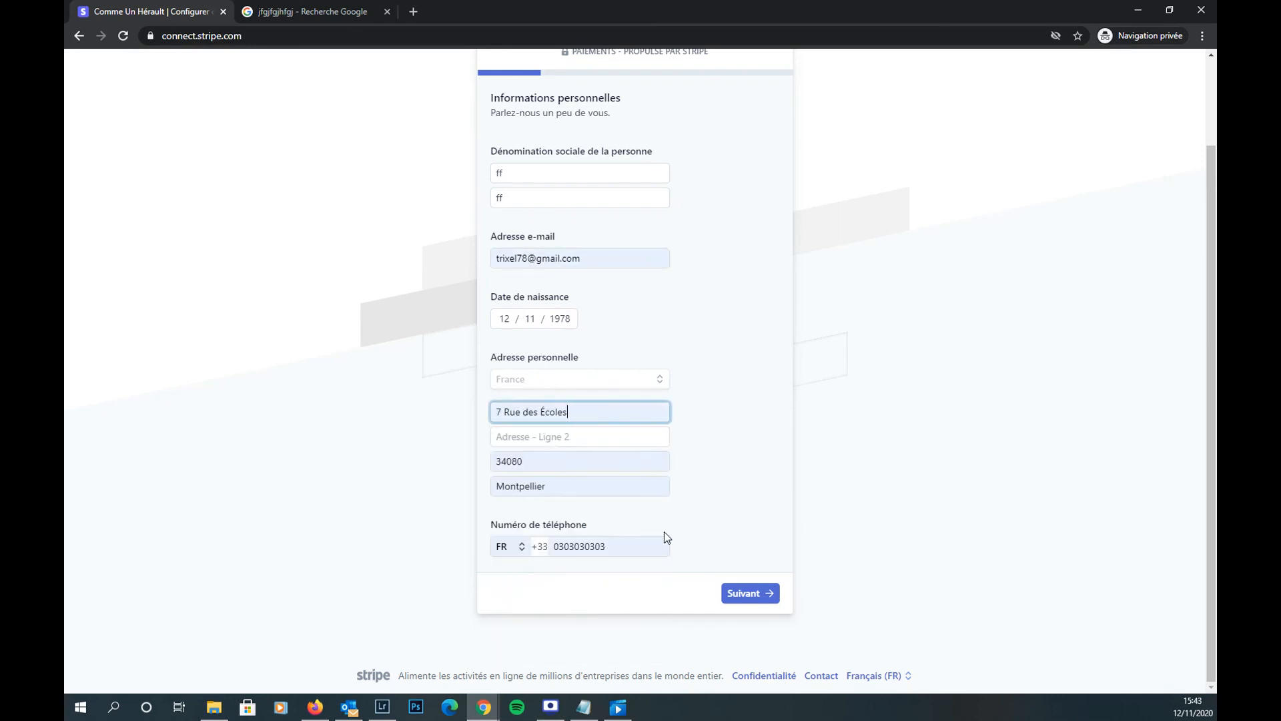
pyautogui.doubleClick(627, 545)
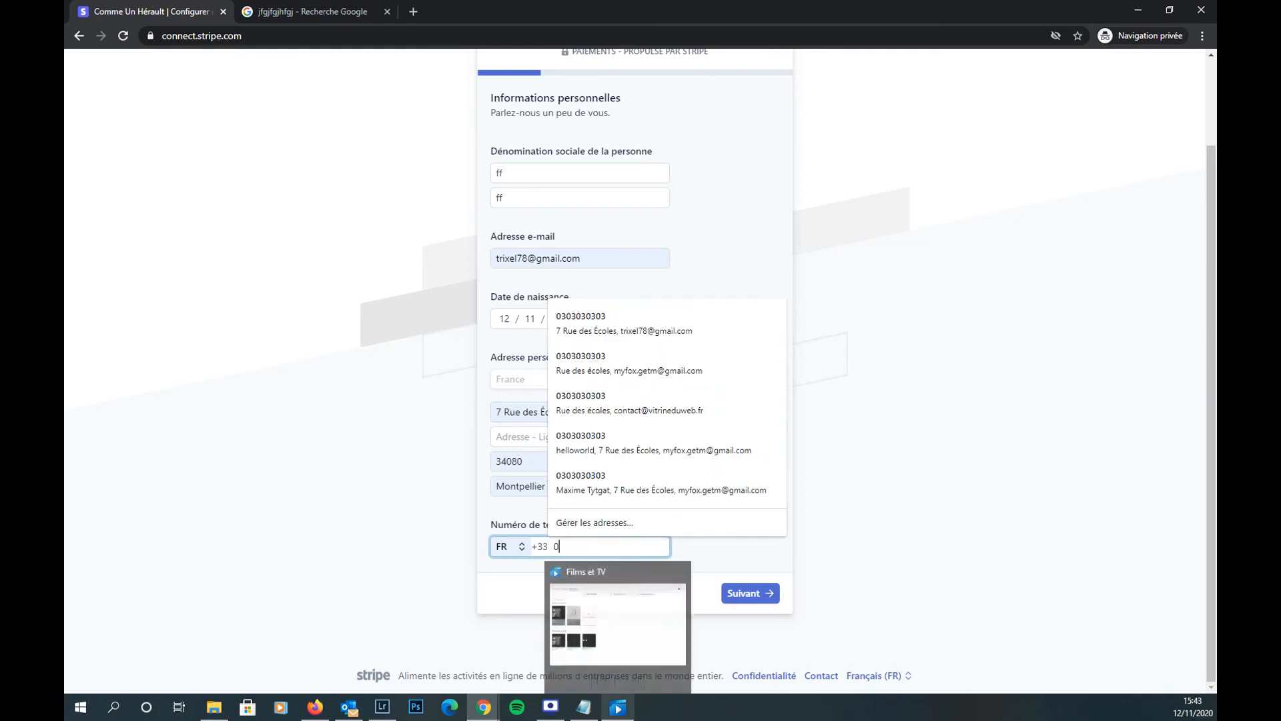
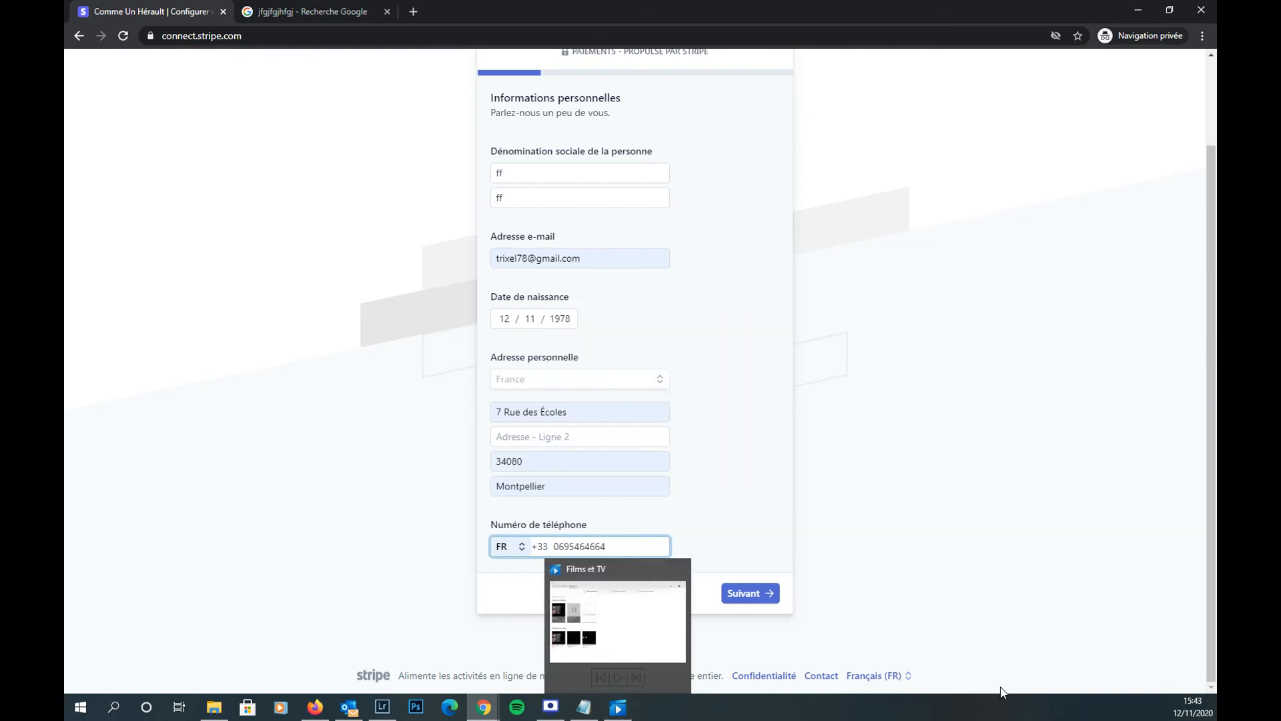
pyautogui.click(758, 598)
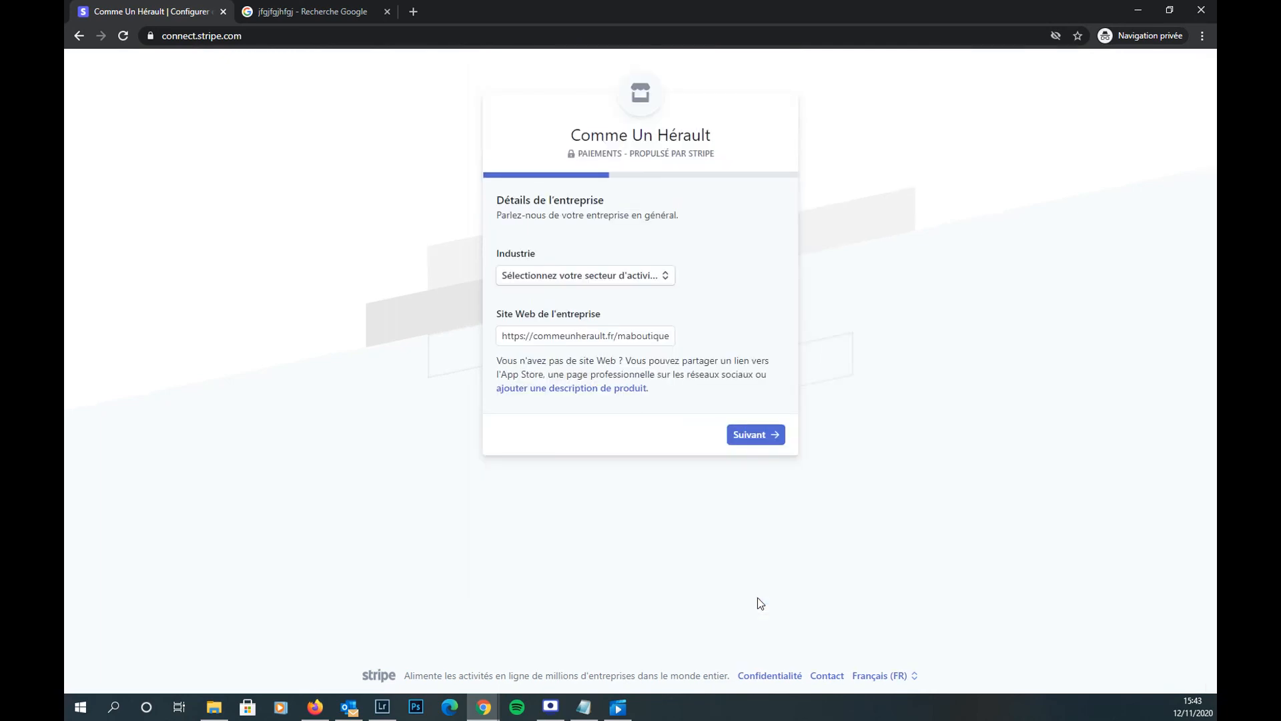
# Step: Choose Vêtements et accessoires as the industry and continue to payout details
pyautogui.click(595, 276)
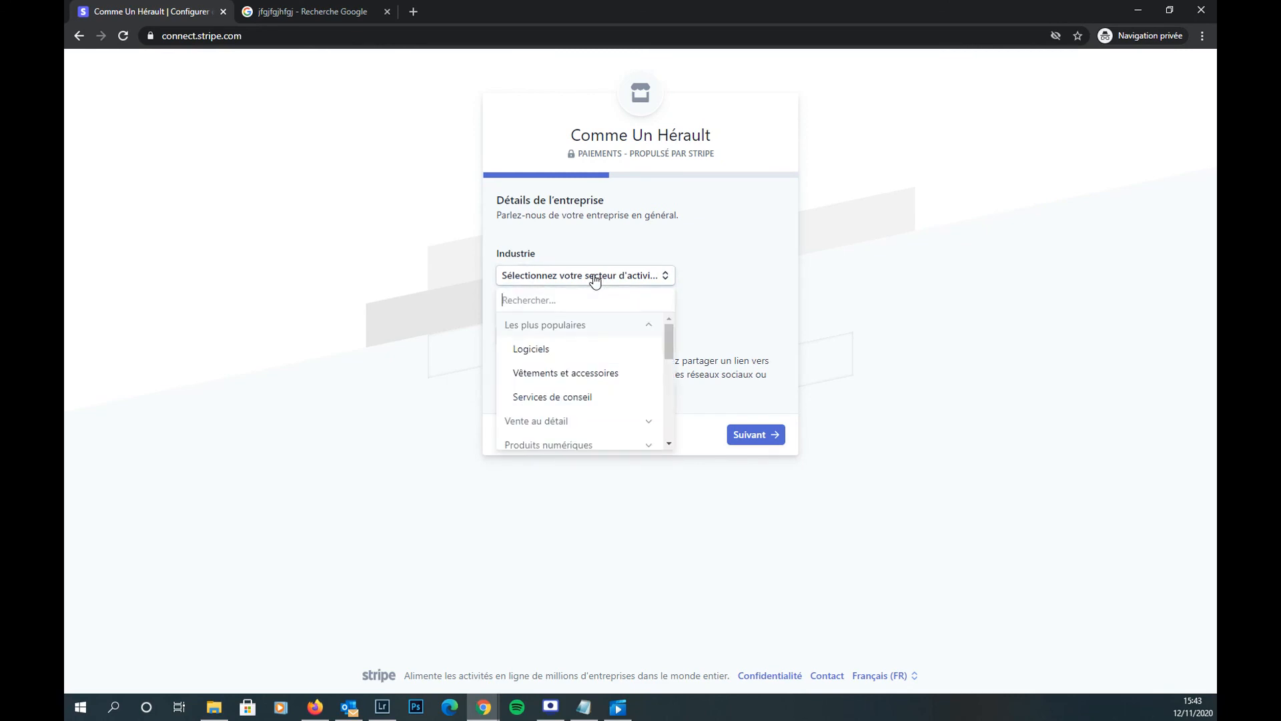
pyautogui.scroll(-5, 623, 355)
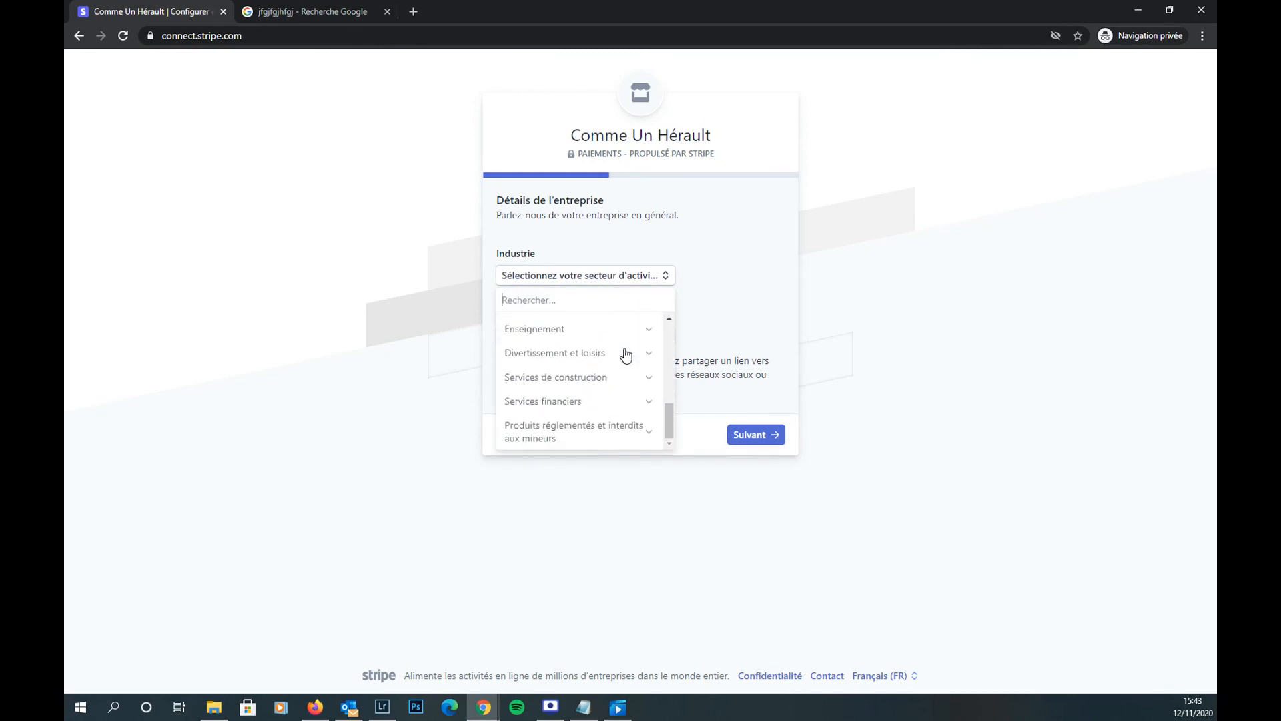
pyautogui.scroll(5, 623, 360)
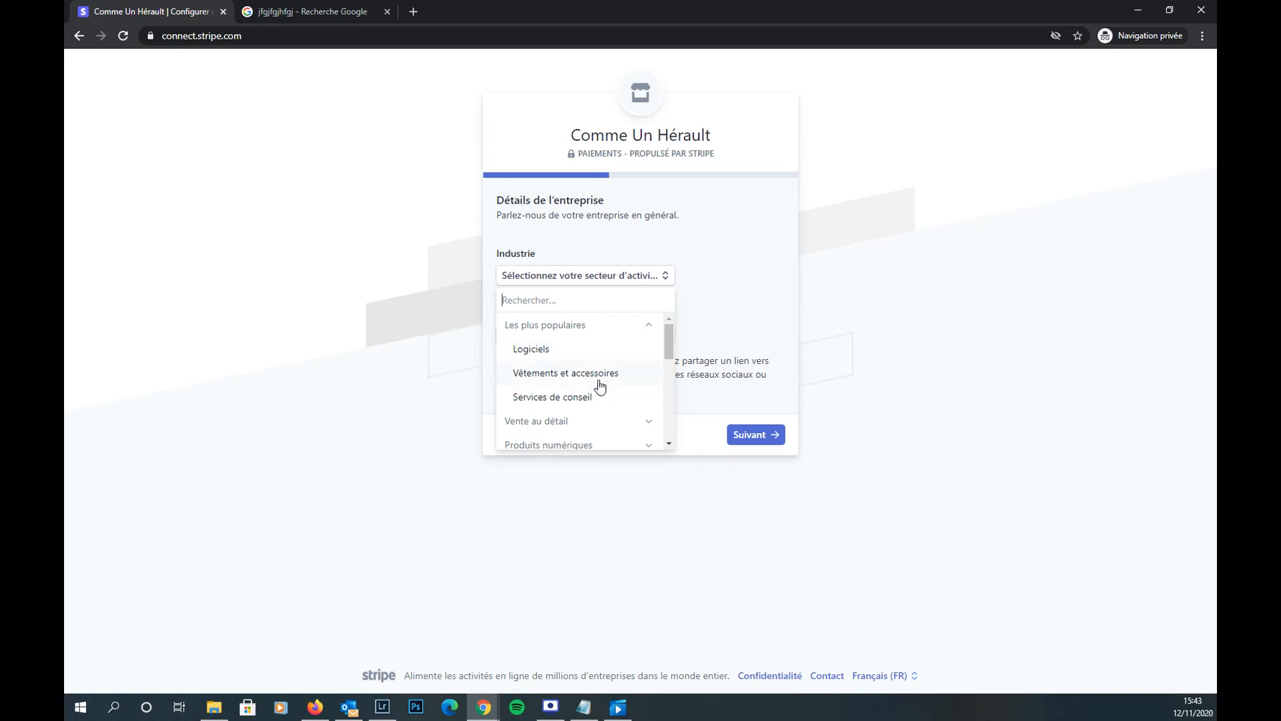
pyautogui.click(563, 374)
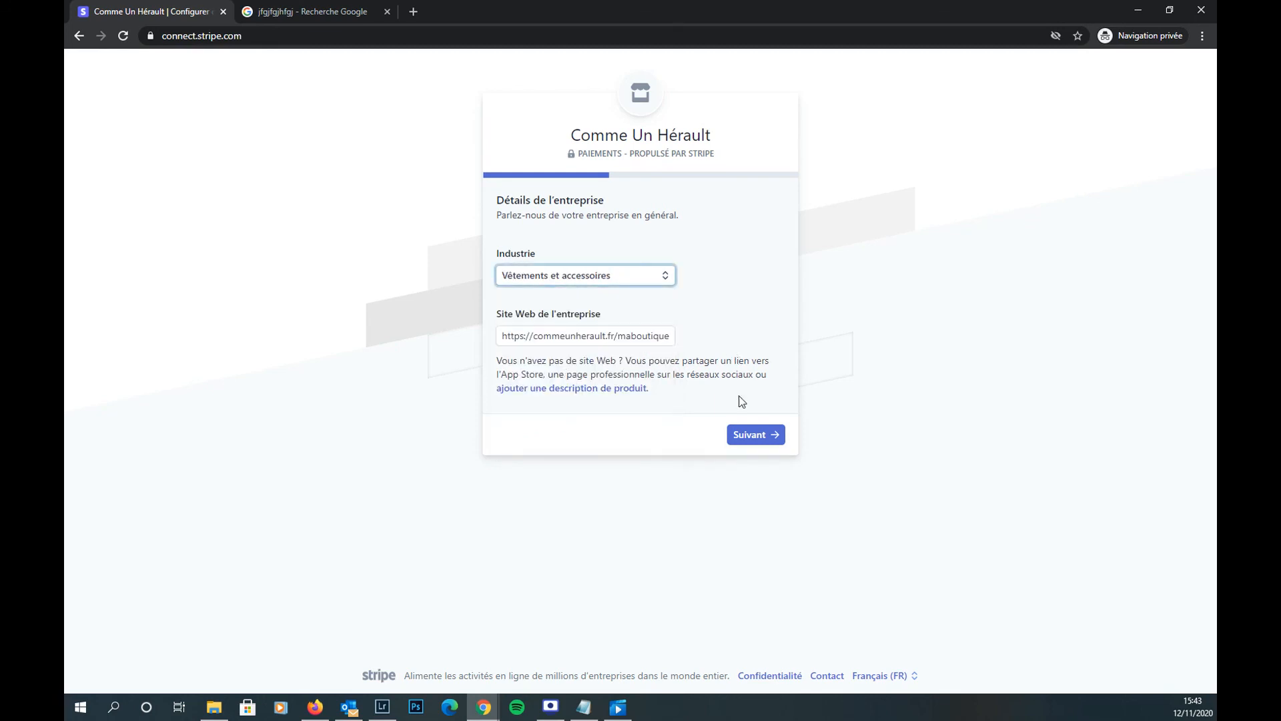
pyautogui.click(760, 437)
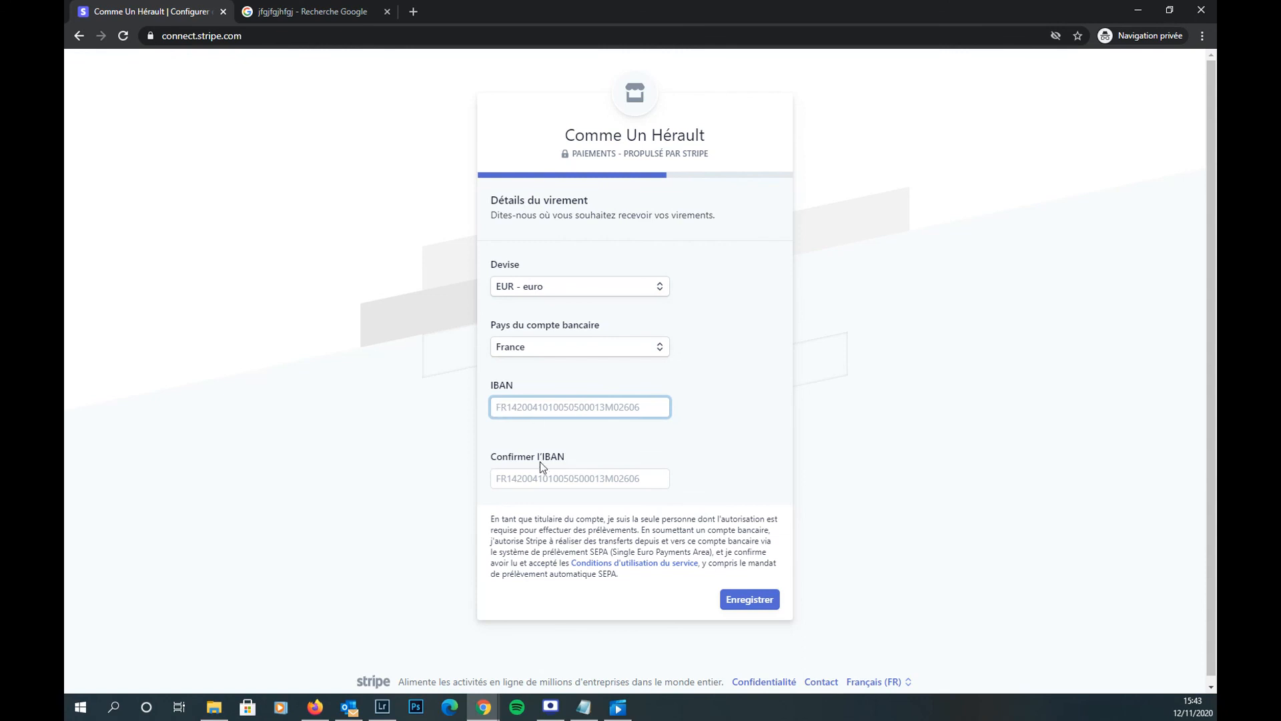
pyautogui.click(501, 478)
pyautogui.click(499, 406)
pyautogui.click(521, 481)
pyautogui.click(512, 407)
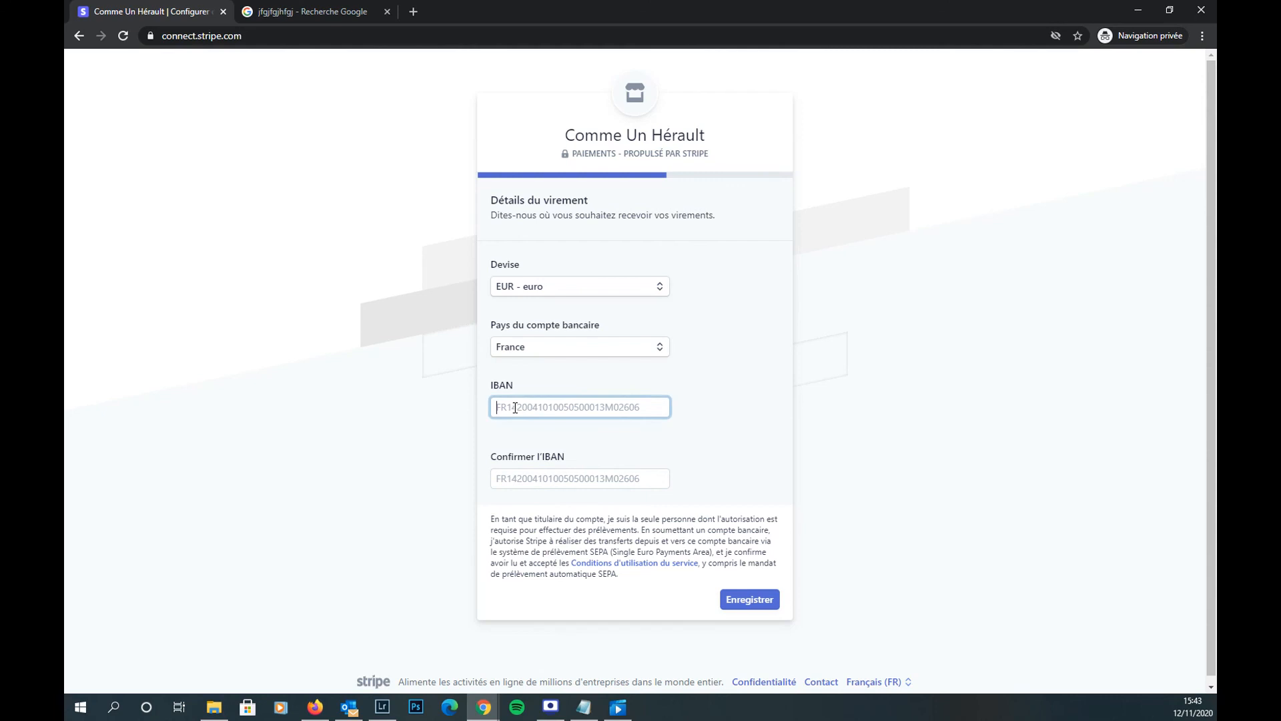